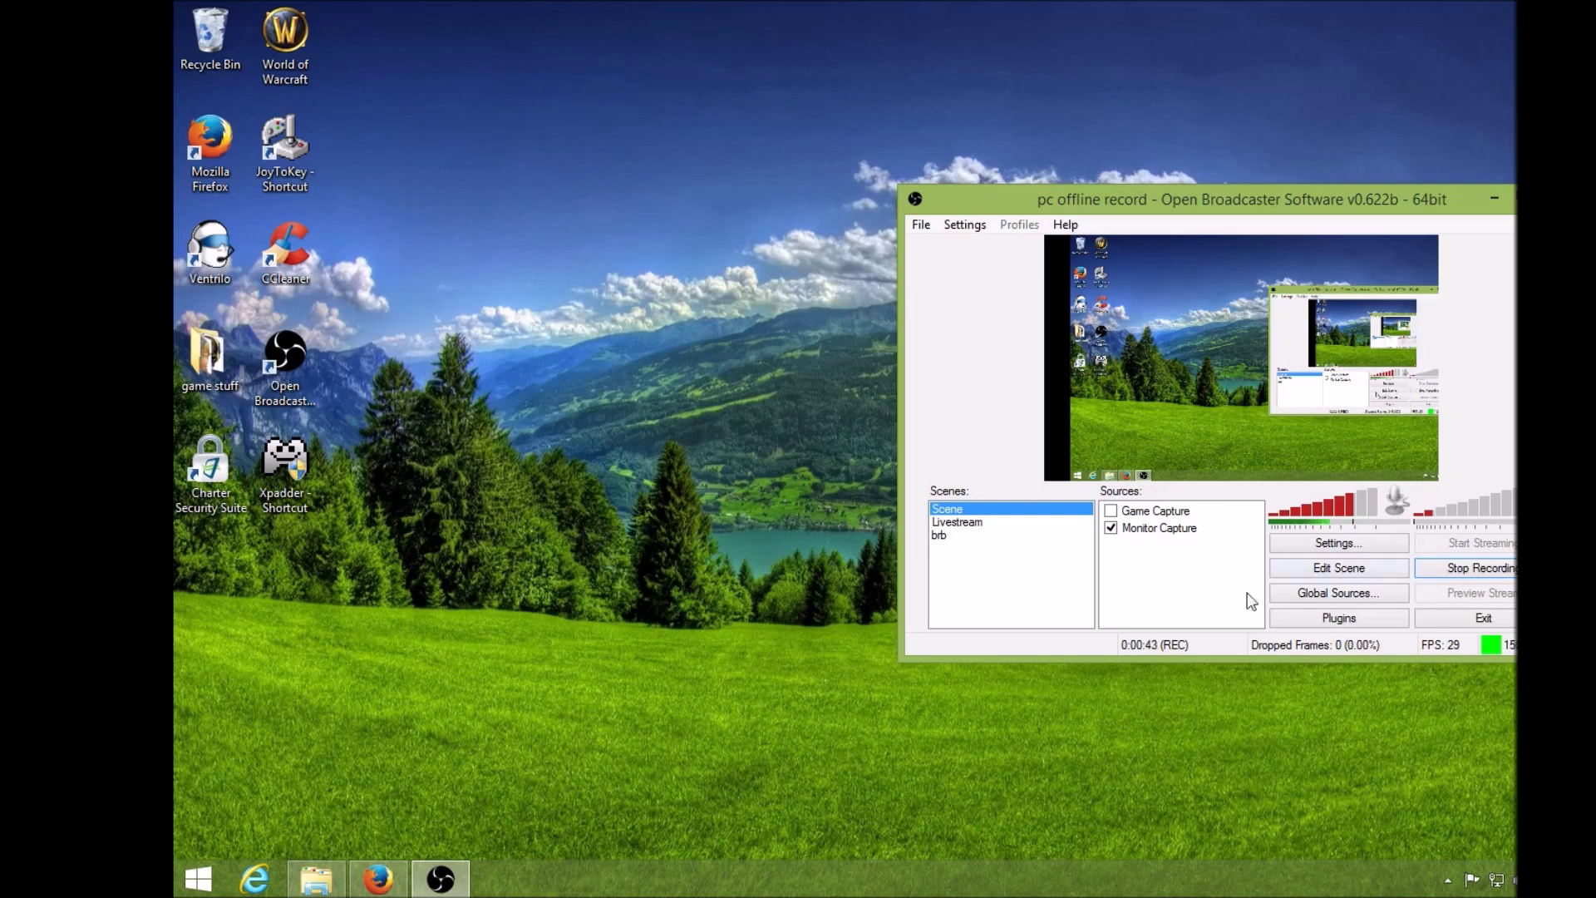
# Open This PC in File Explorer, showing Windows (C:) with 852 GB free.
pyautogui.moveTo(316, 880)
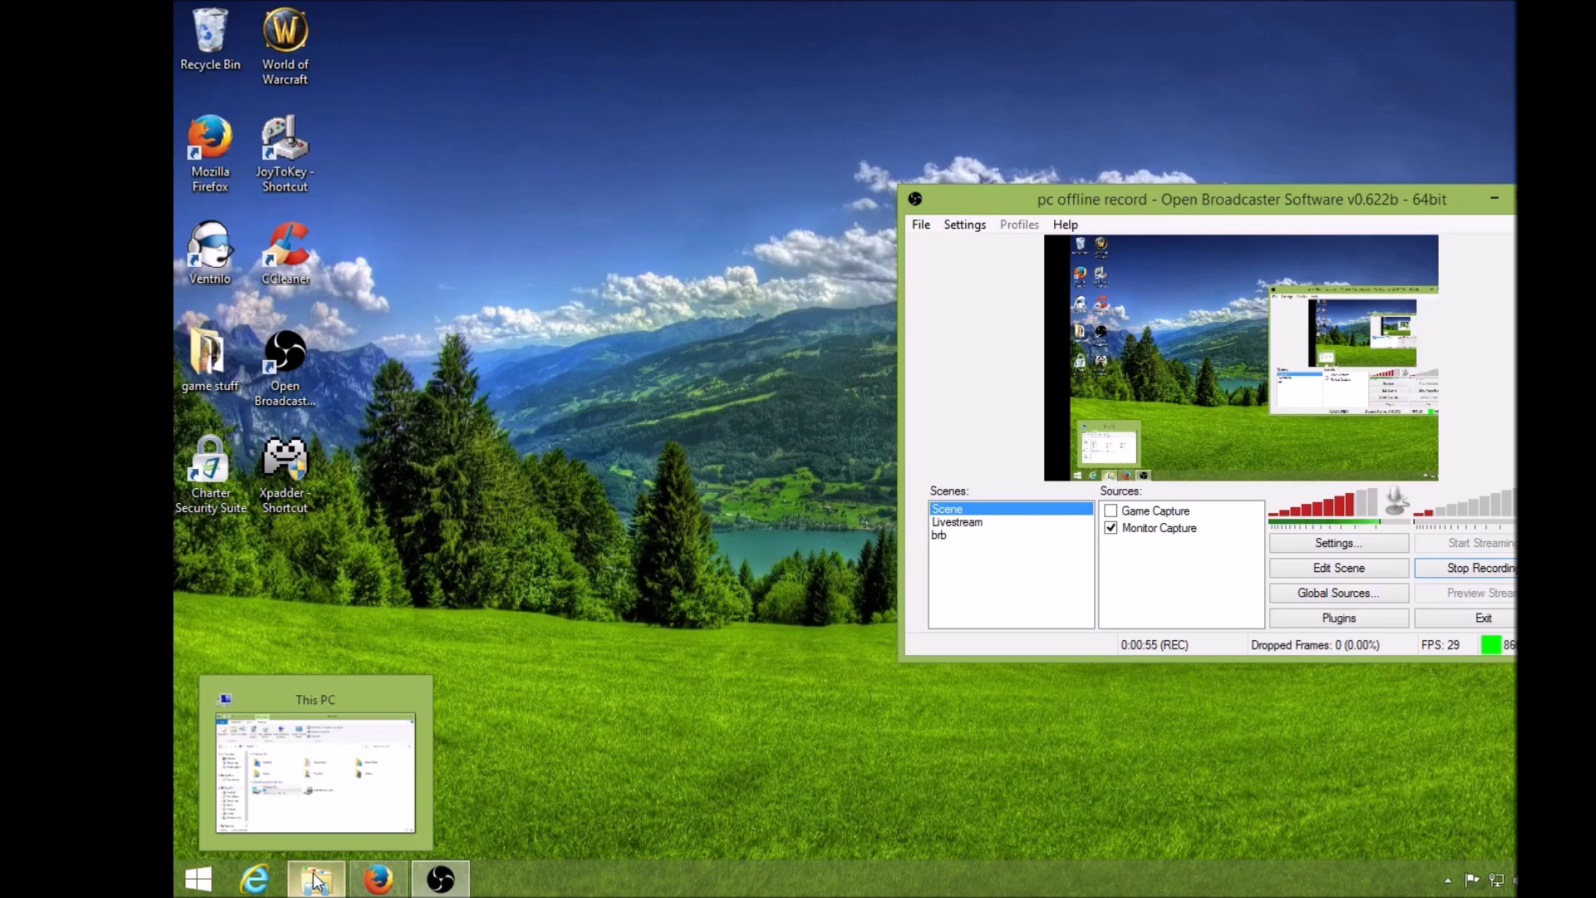
pyautogui.click(314, 881)
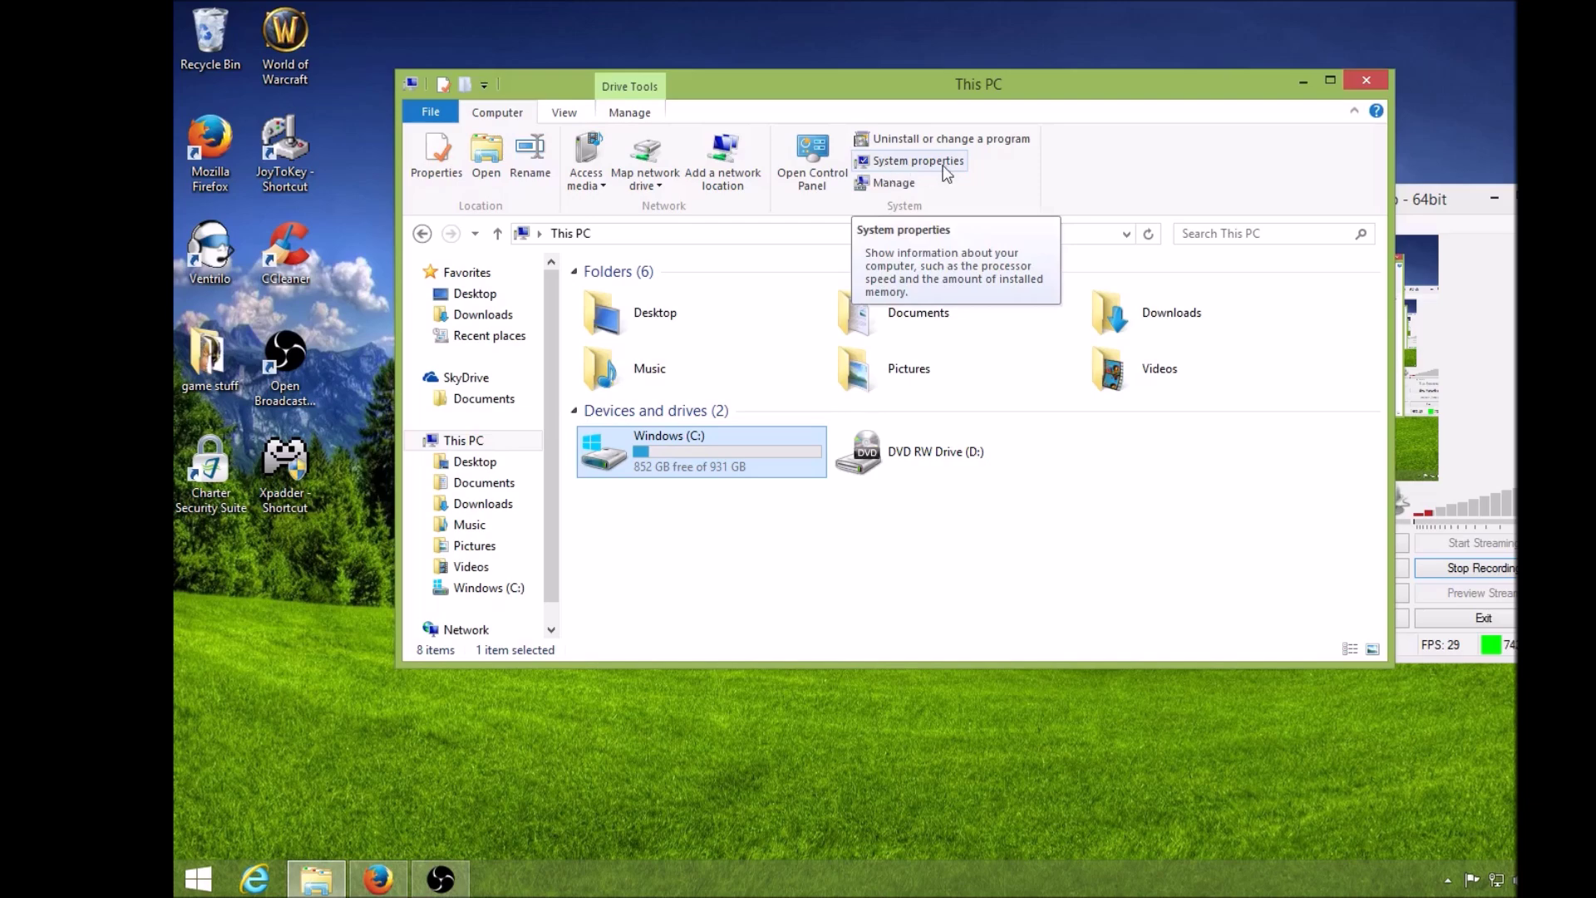
pyautogui.click(1305, 80)
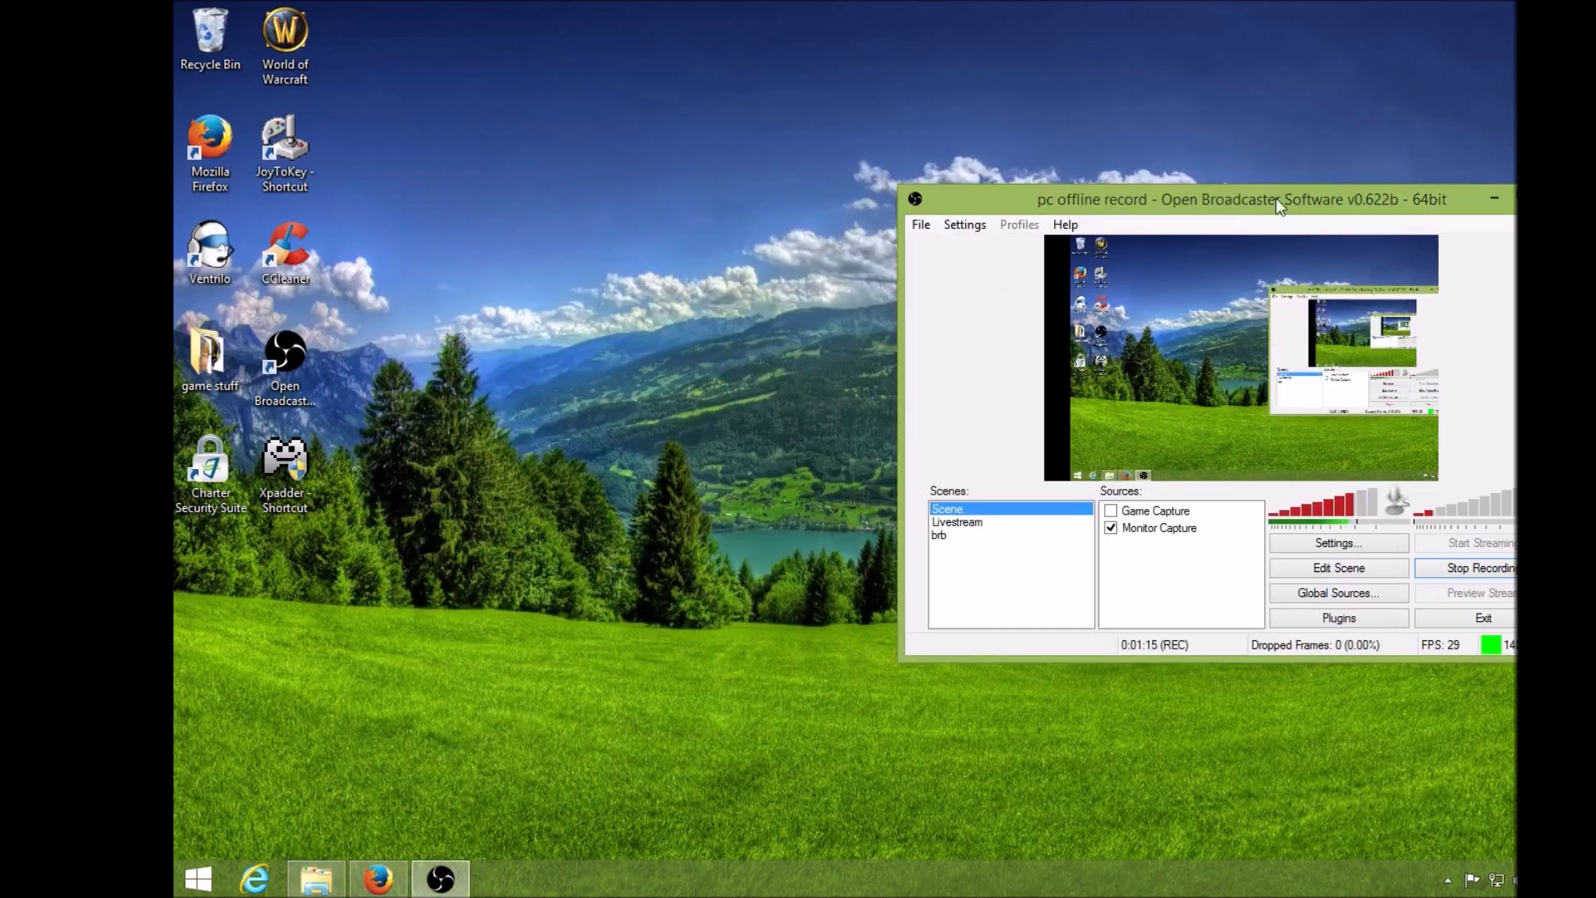
pyautogui.click(1464, 568)
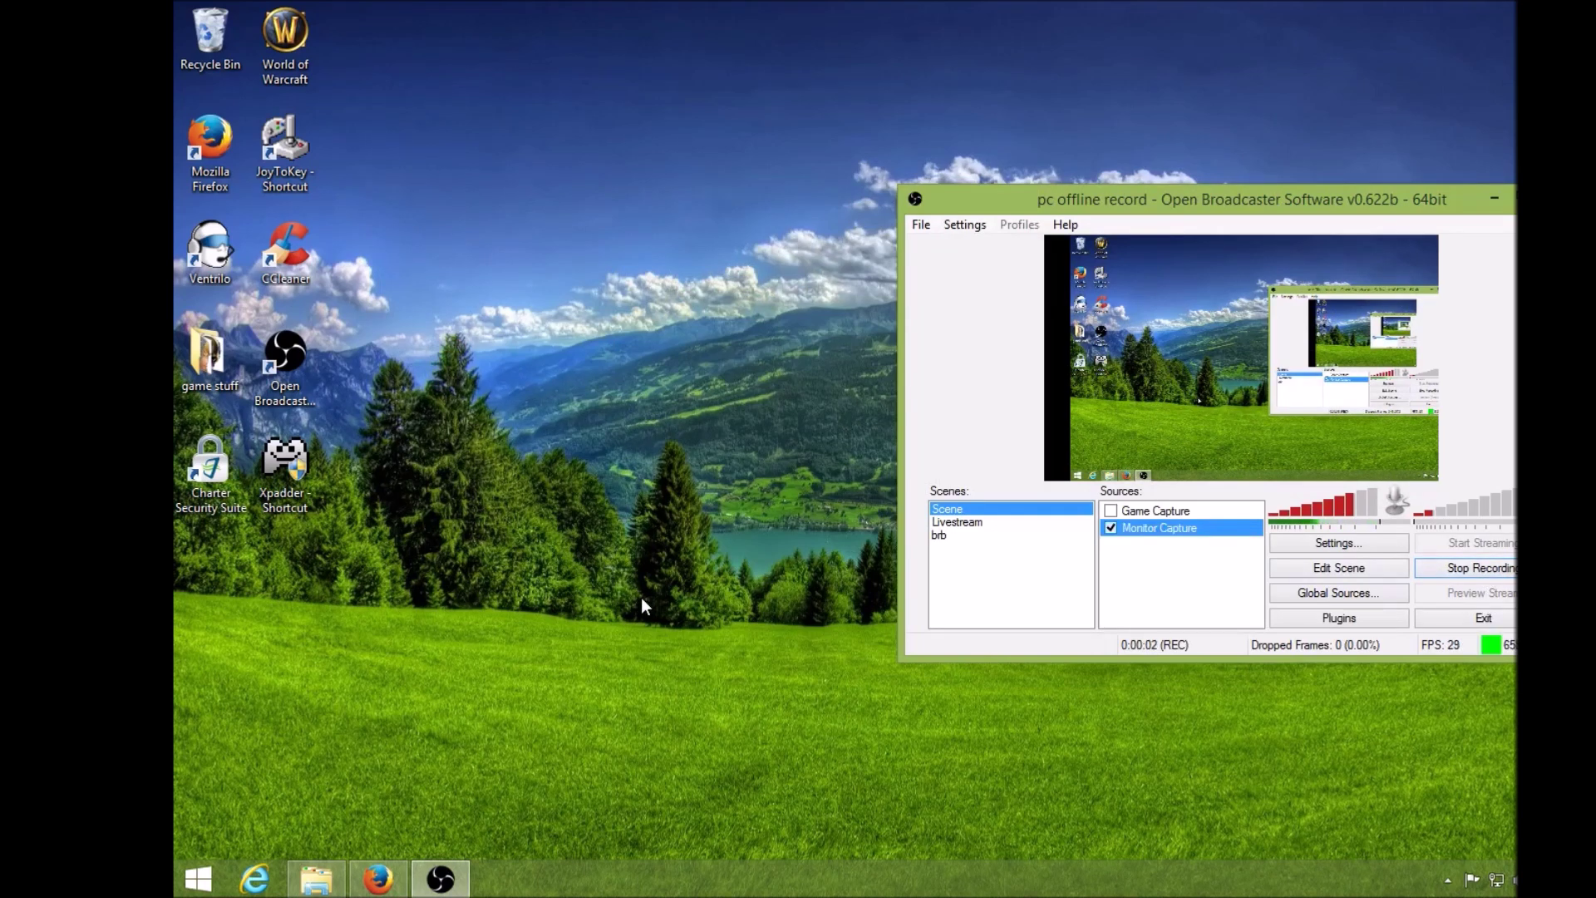
pyautogui.click(317, 879)
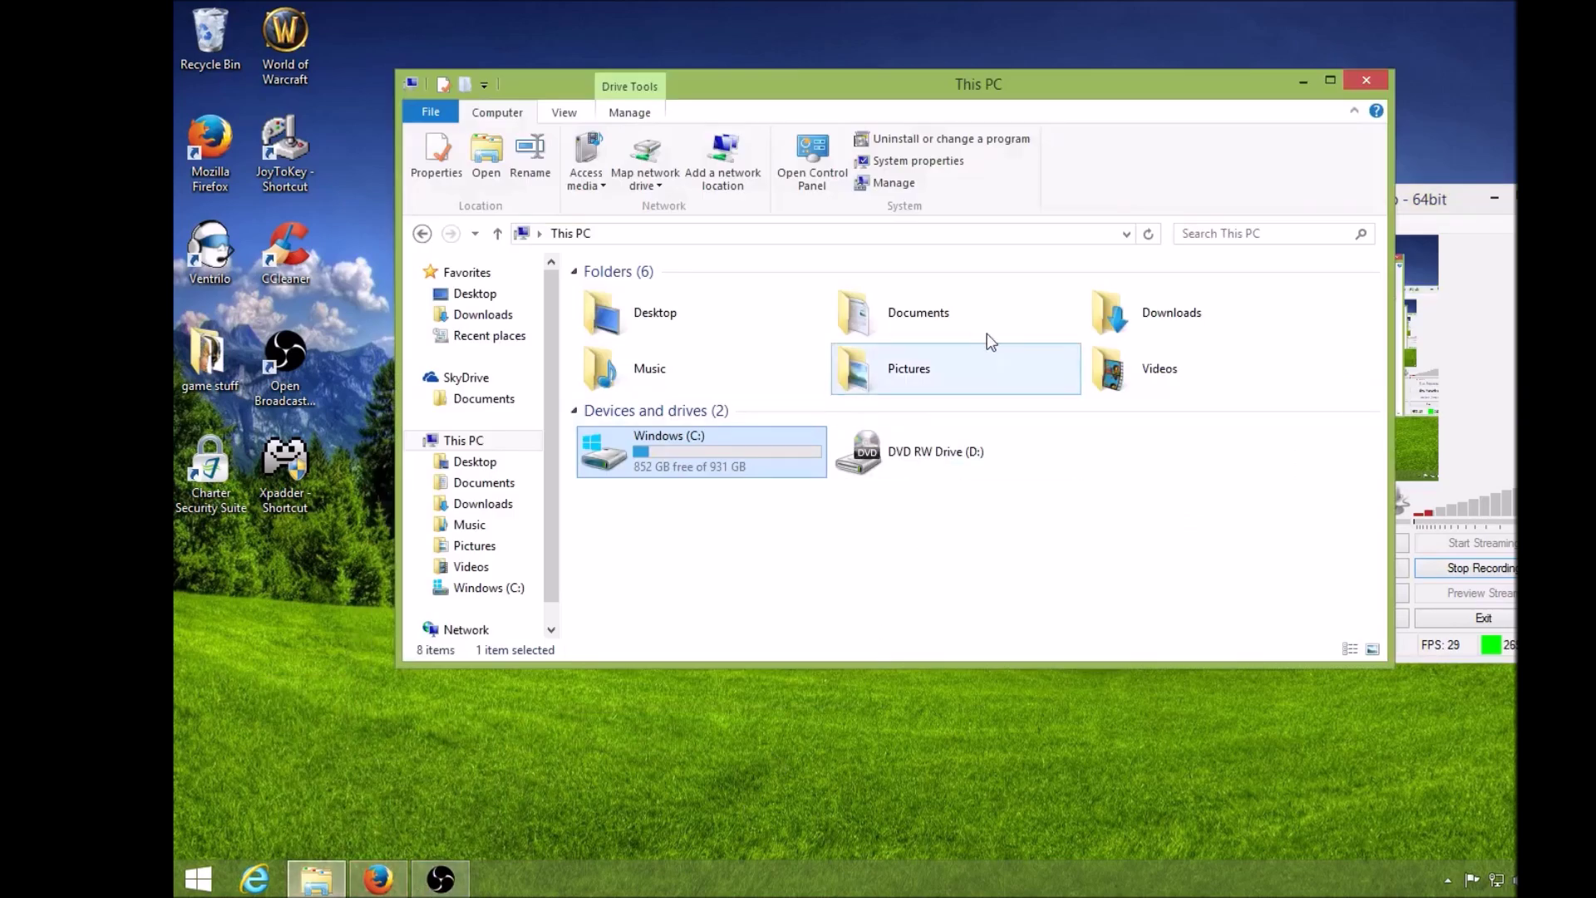
# Open the System page and its System Protection tab showing Windows (C:) protection On.
pyautogui.click(915, 158)
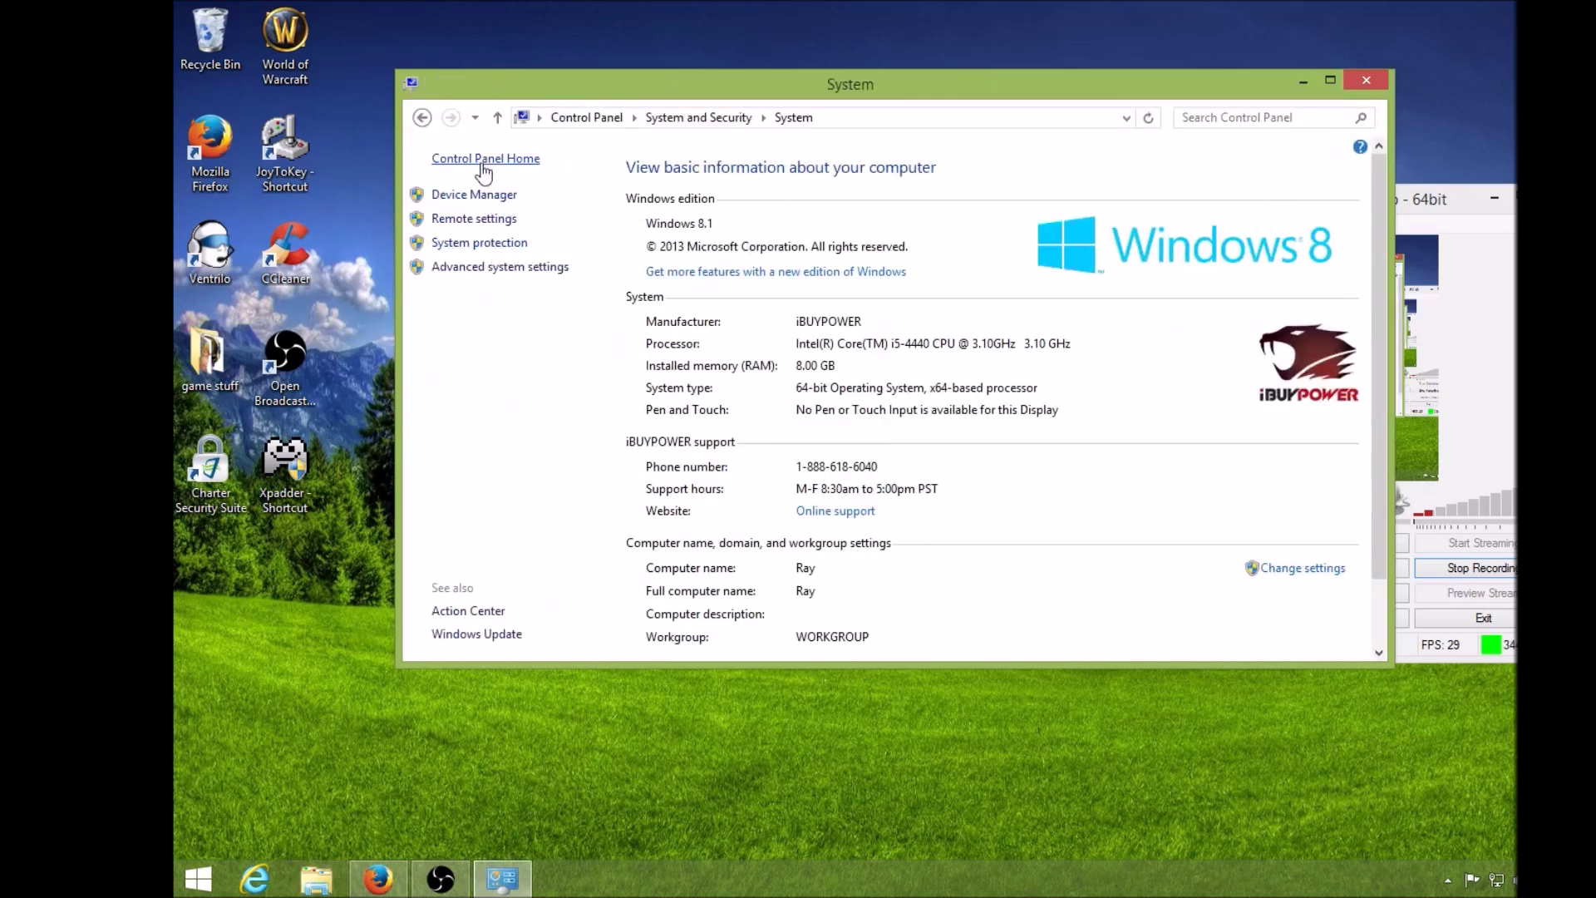
pyautogui.click(483, 243)
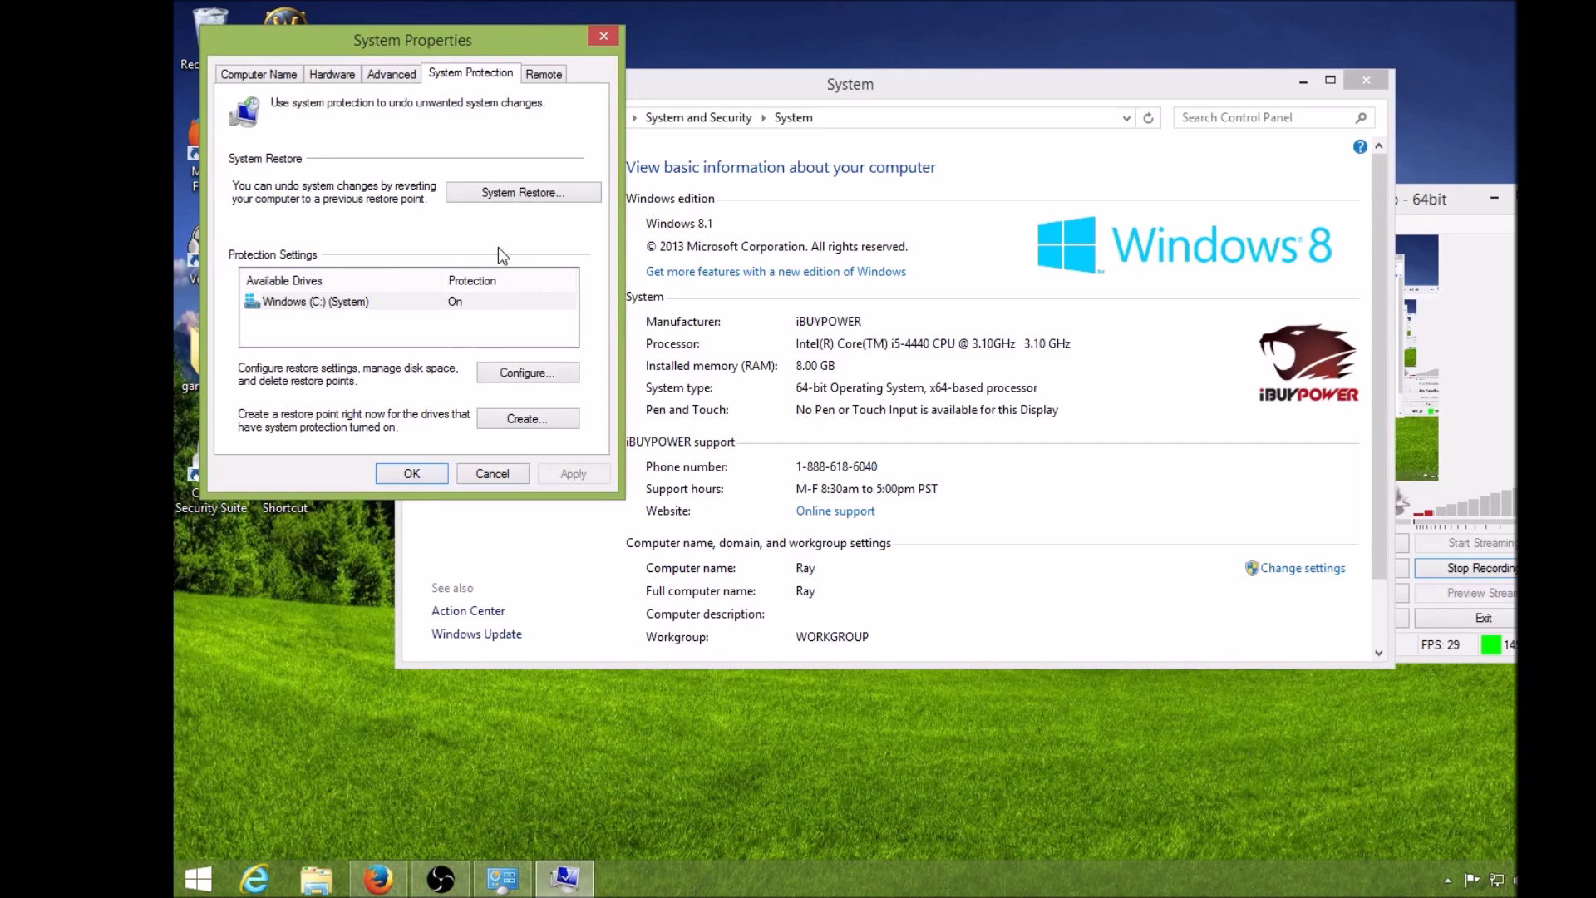
pyautogui.click(440, 879)
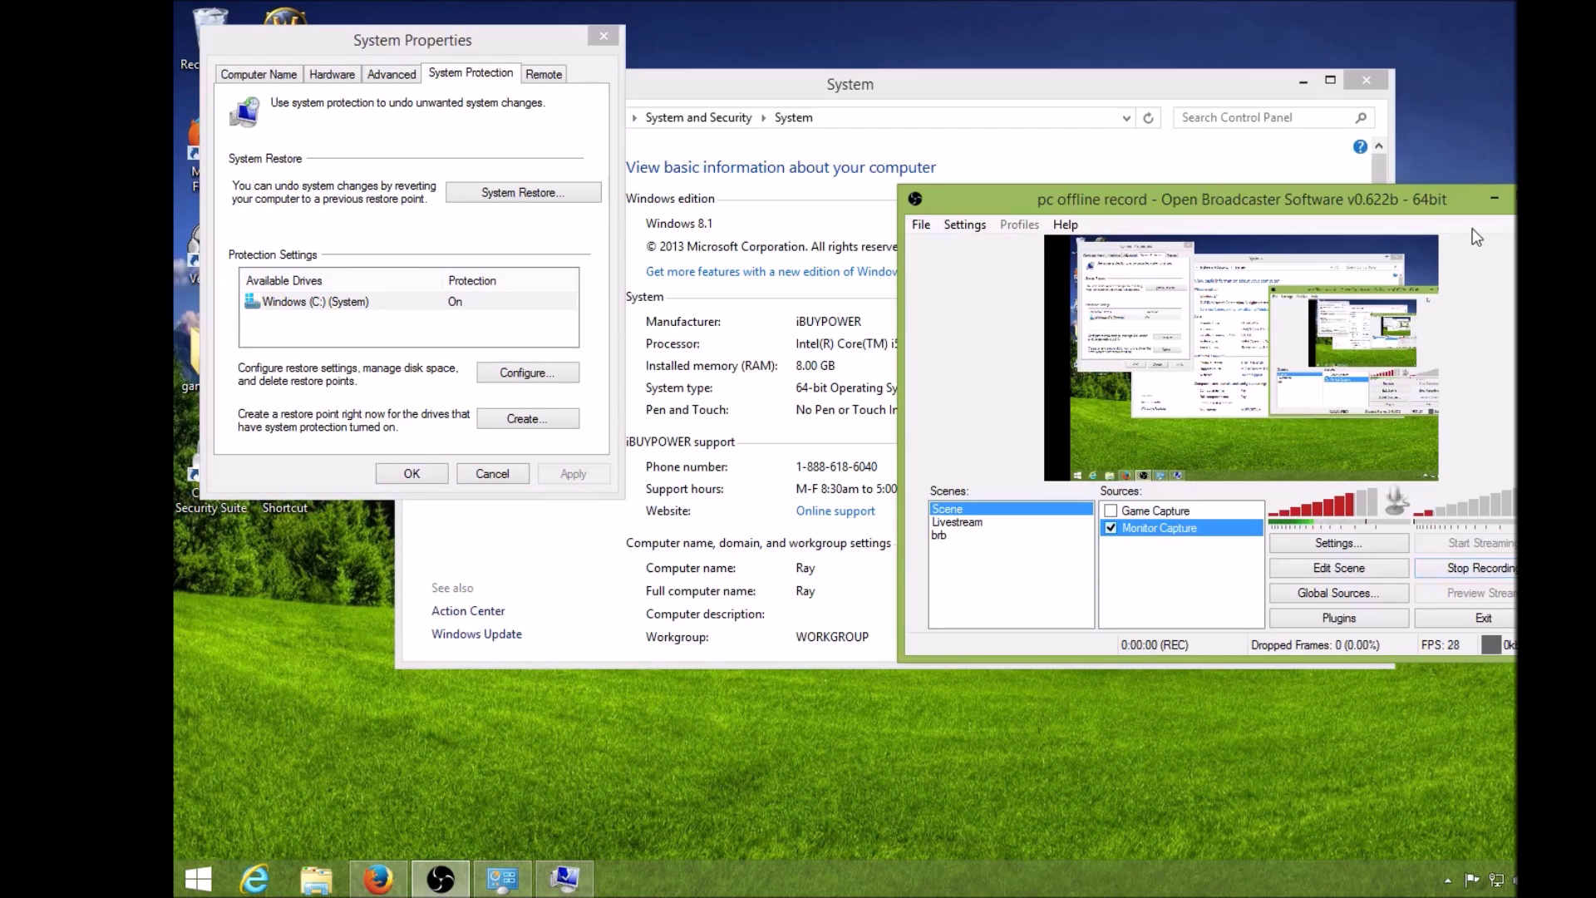
pyautogui.click(1463, 143)
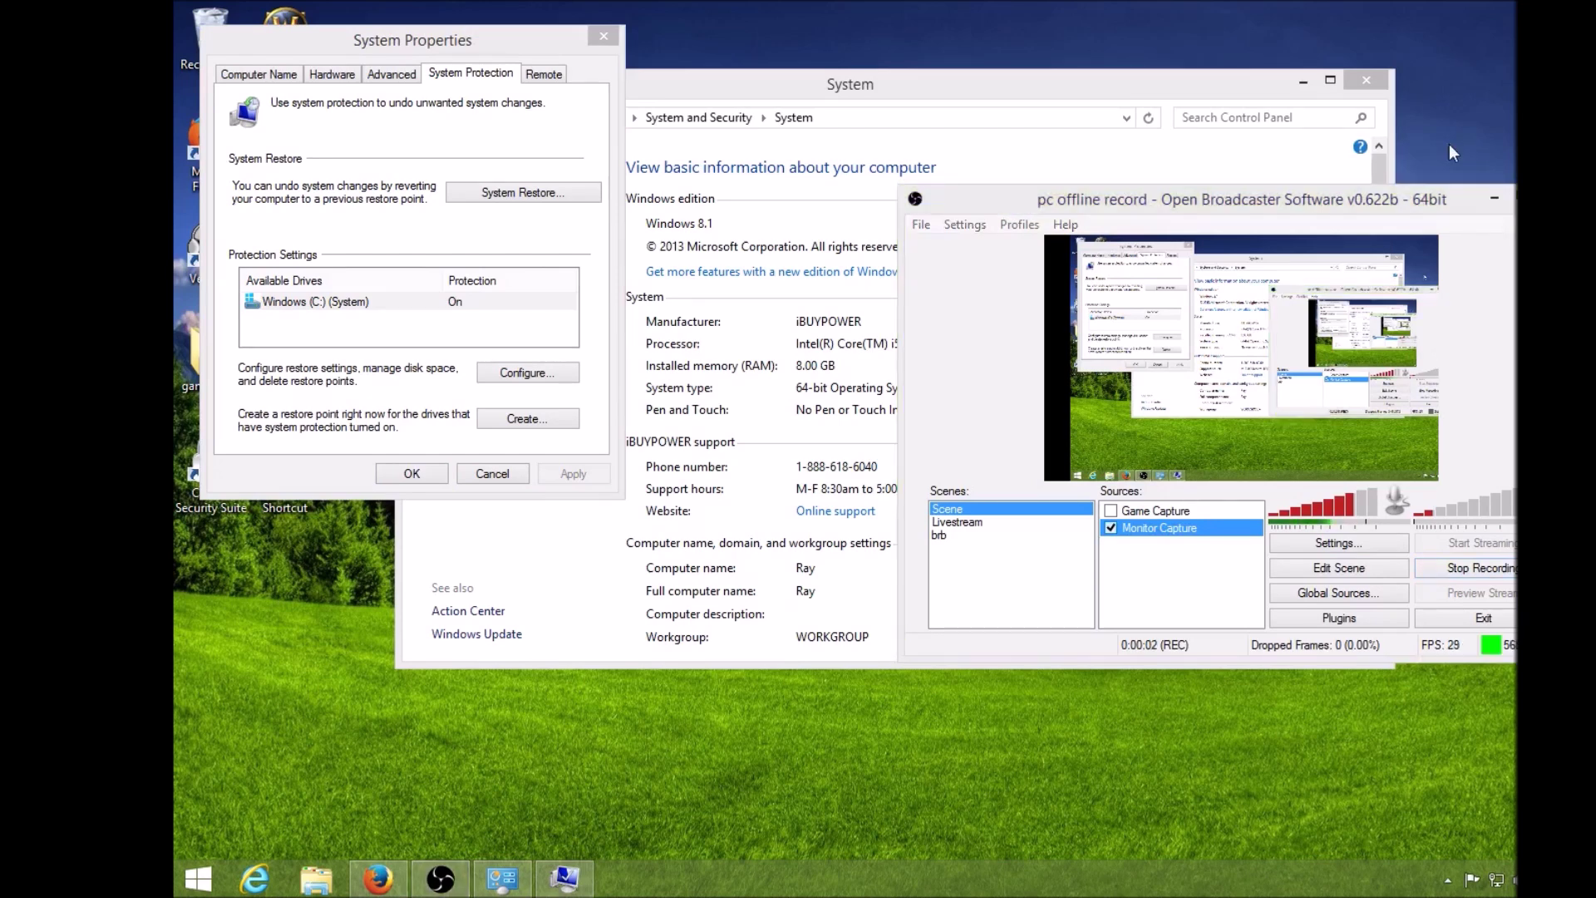
pyautogui.click(1035, 90)
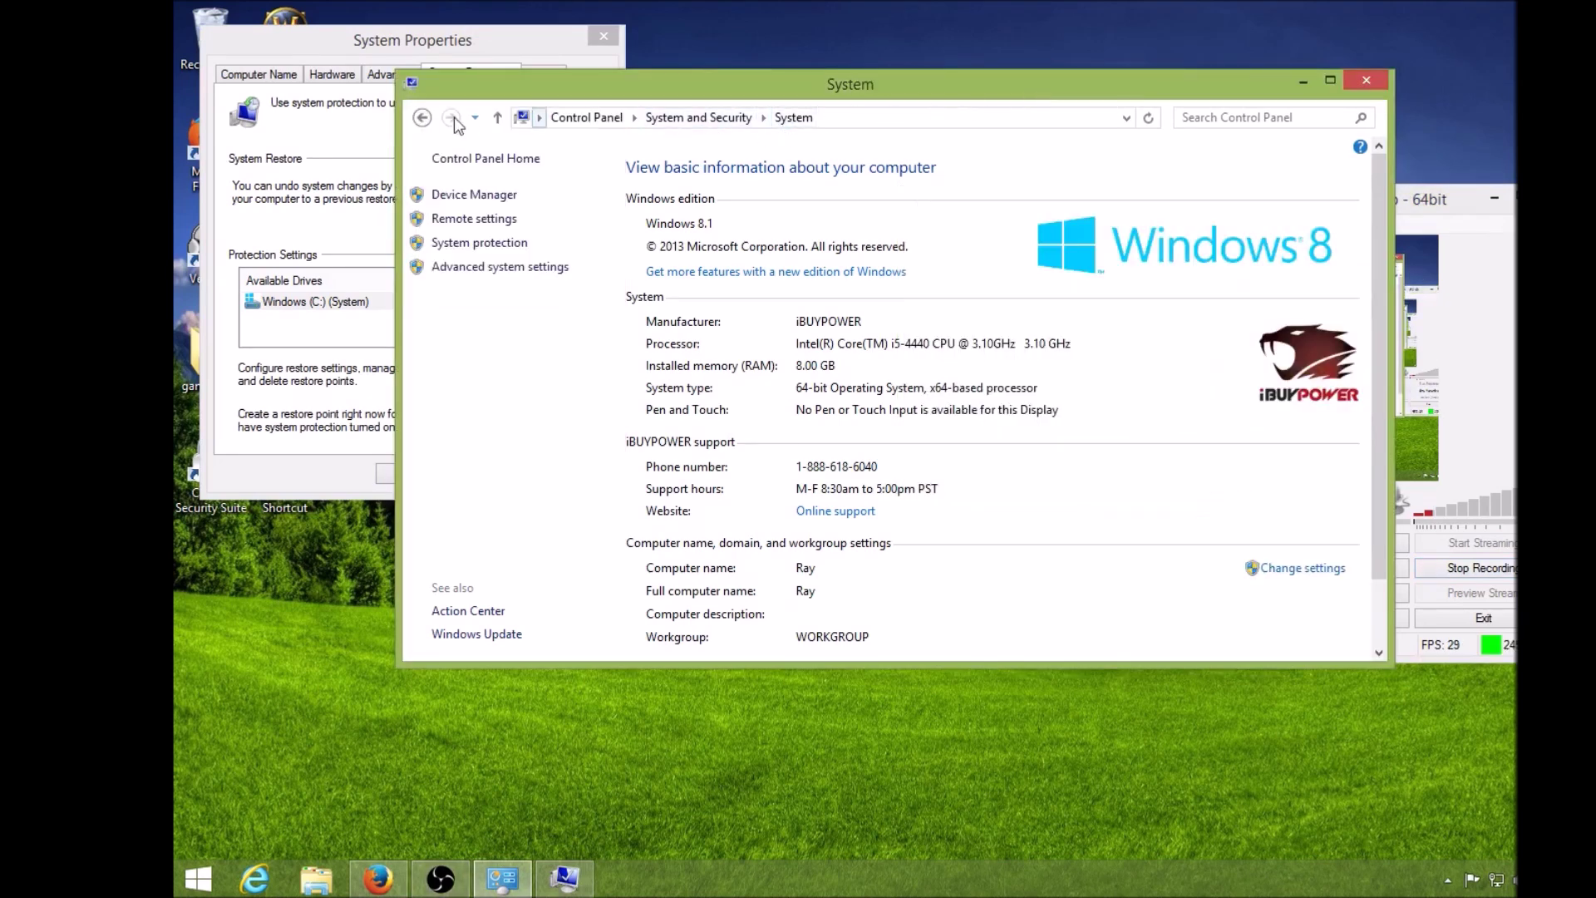
# Bring the System Properties dialog forward and close it.
pyautogui.click(297, 32)
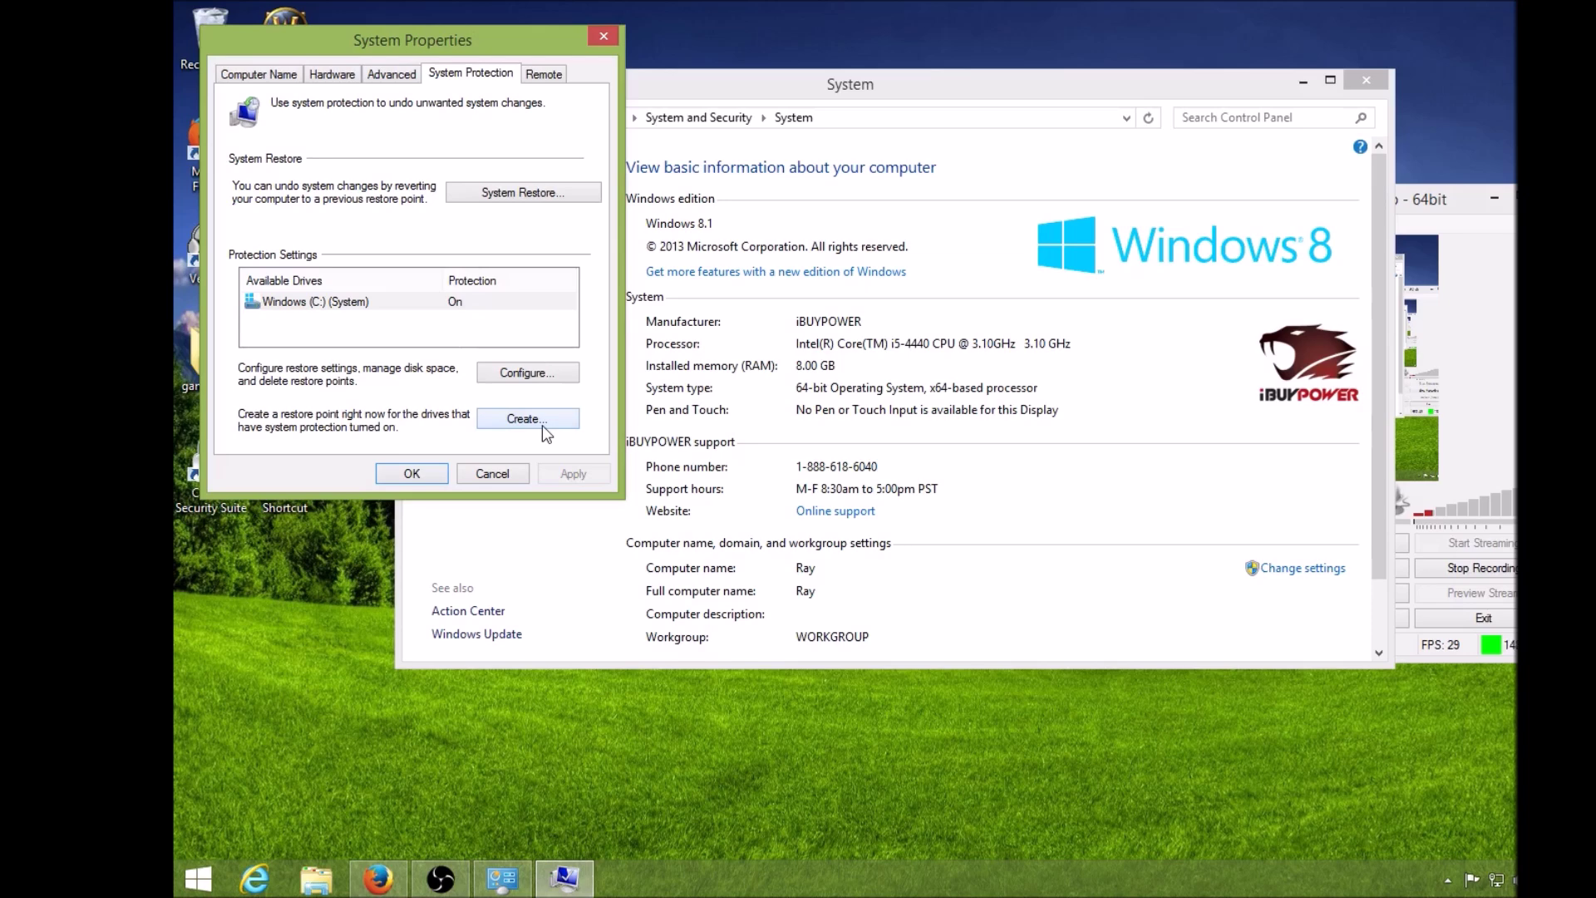
pyautogui.click(605, 42)
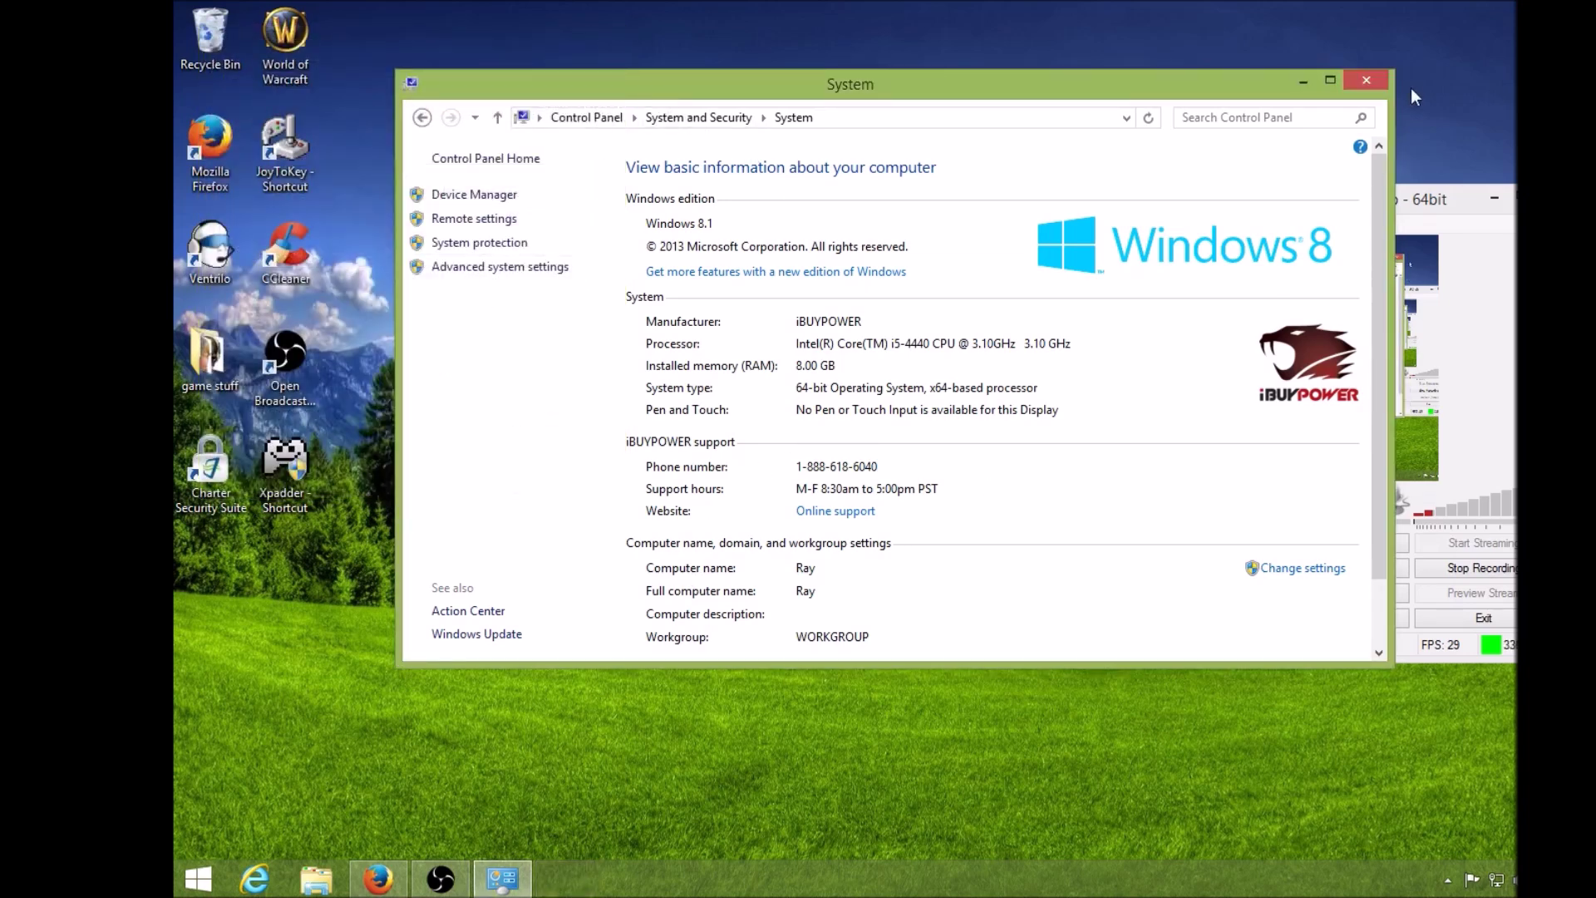
# Close System, then reopen the System Protection tab of System Properties via This PC.
pyautogui.click(1367, 81)
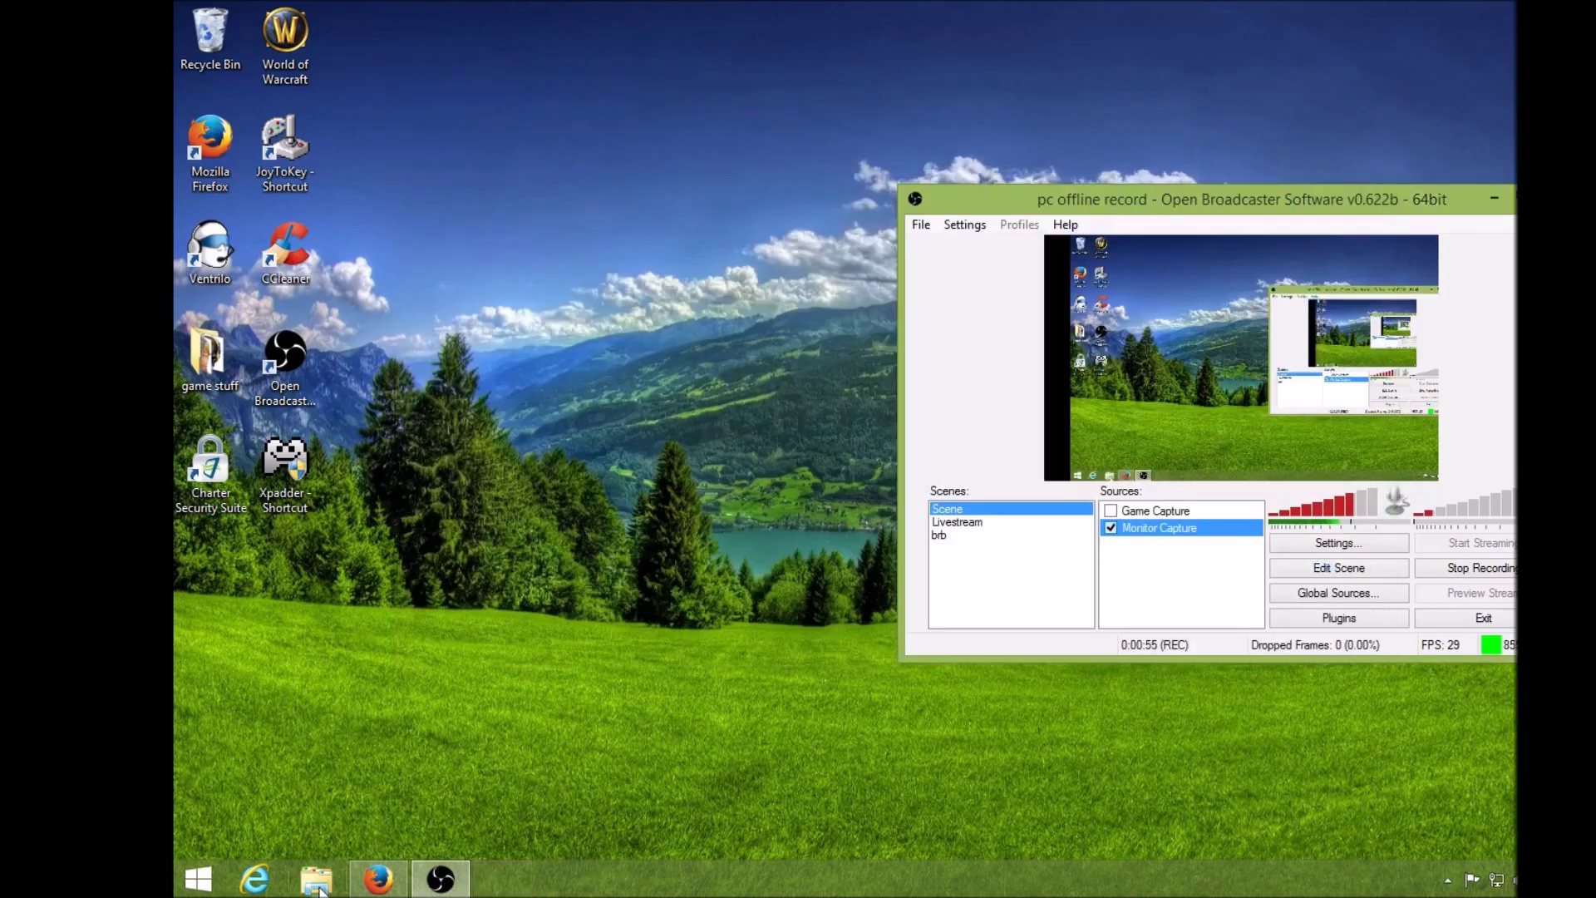
pyautogui.click(319, 882)
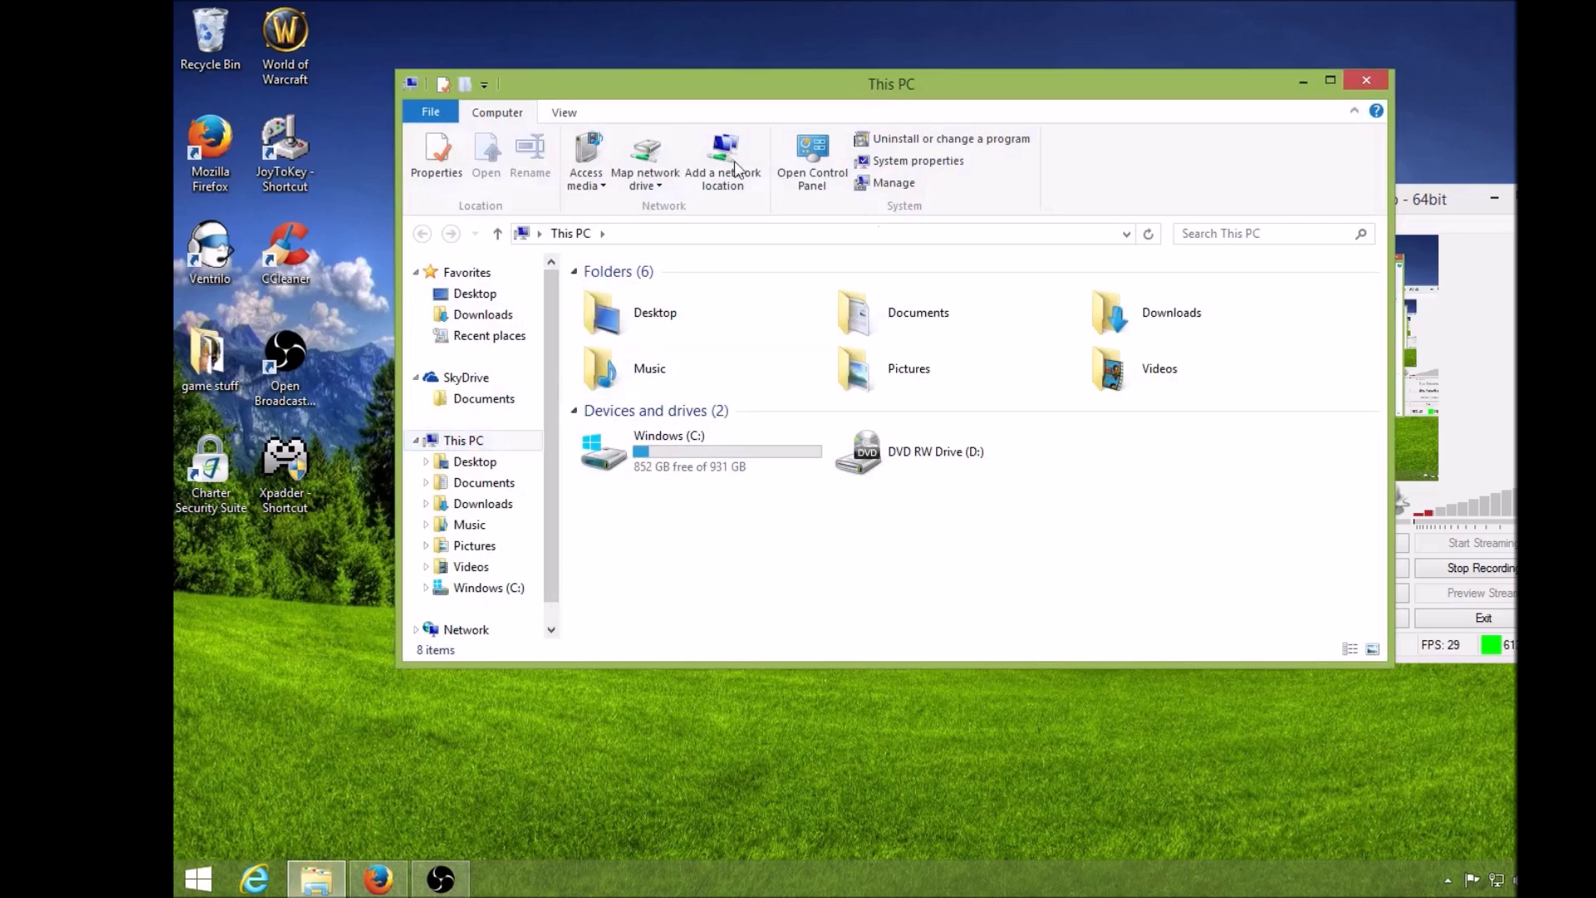
pyautogui.click(944, 166)
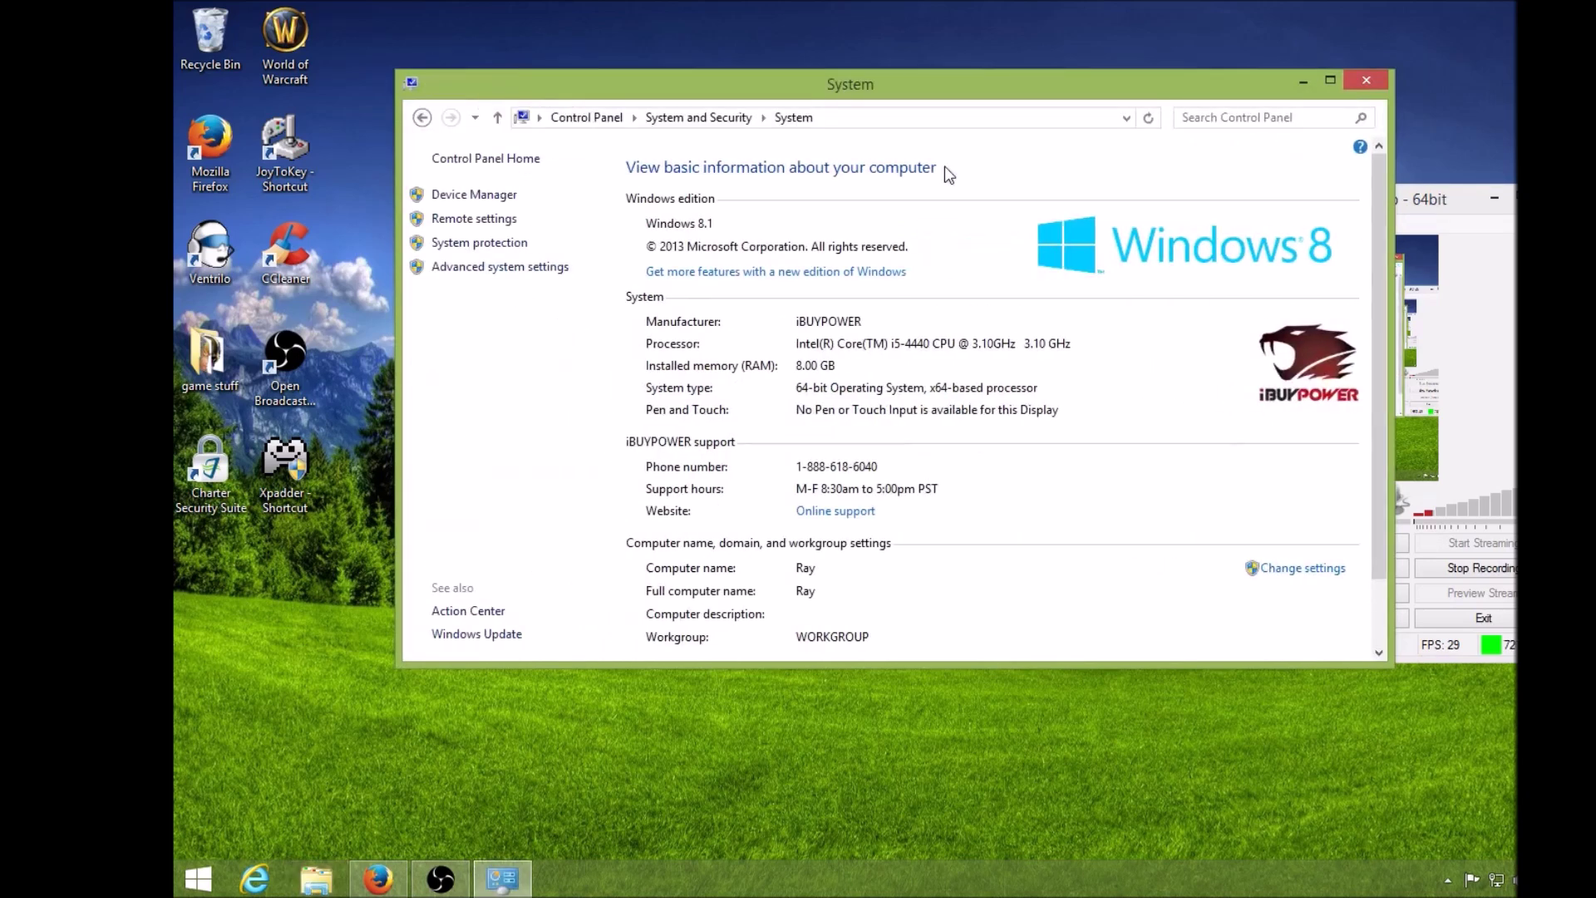
pyautogui.click(486, 244)
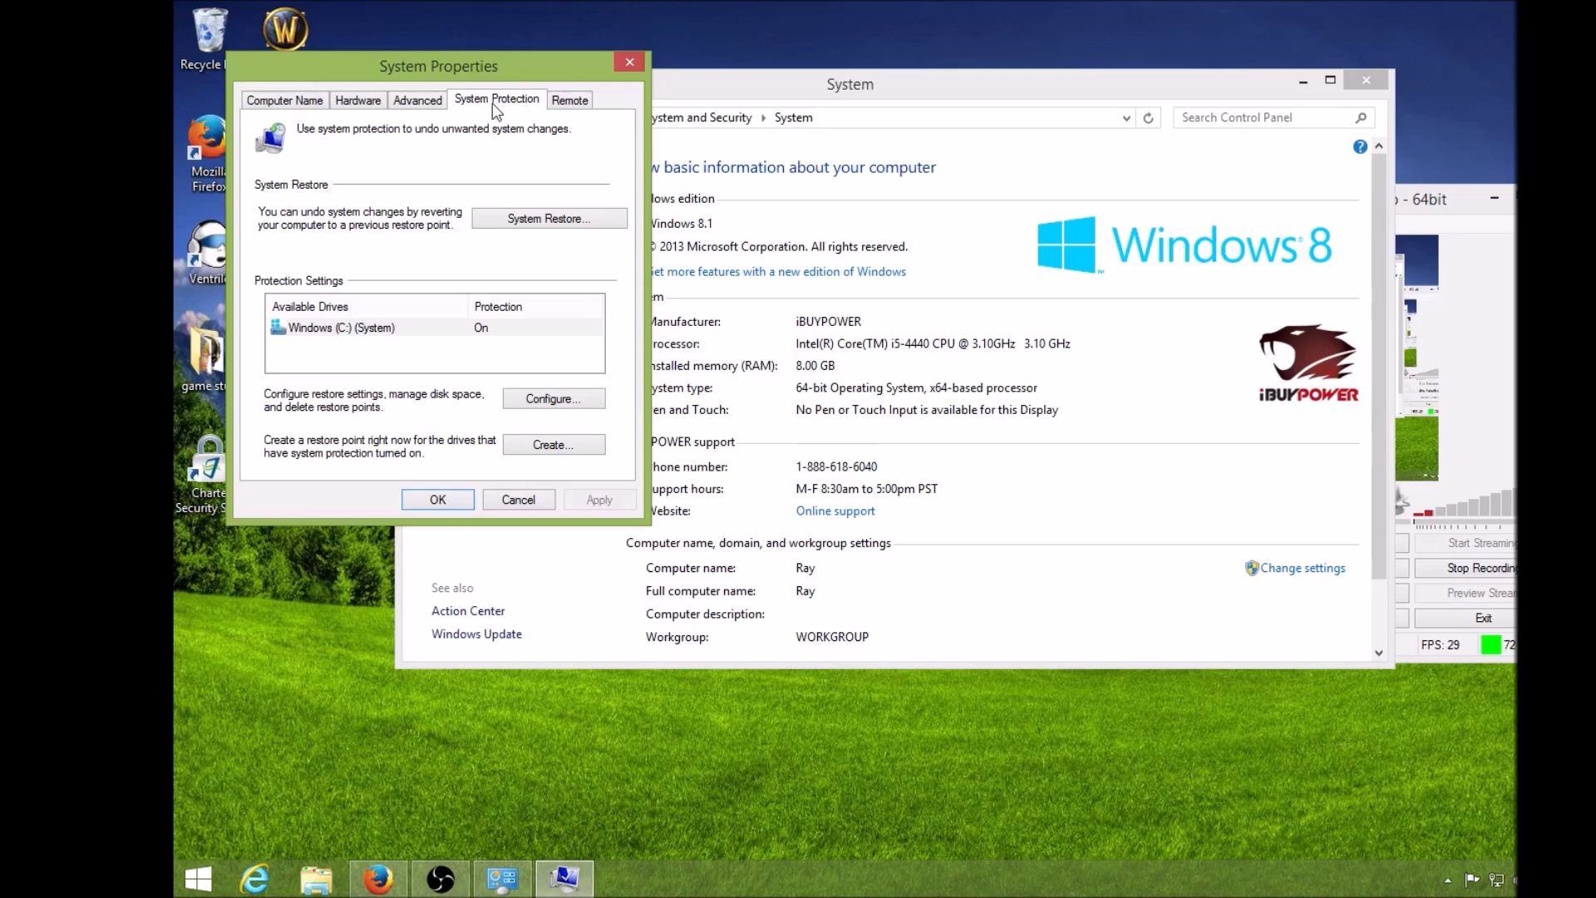
# Start a new restore point, cancel it, and close System Properties.
pyautogui.click(570, 448)
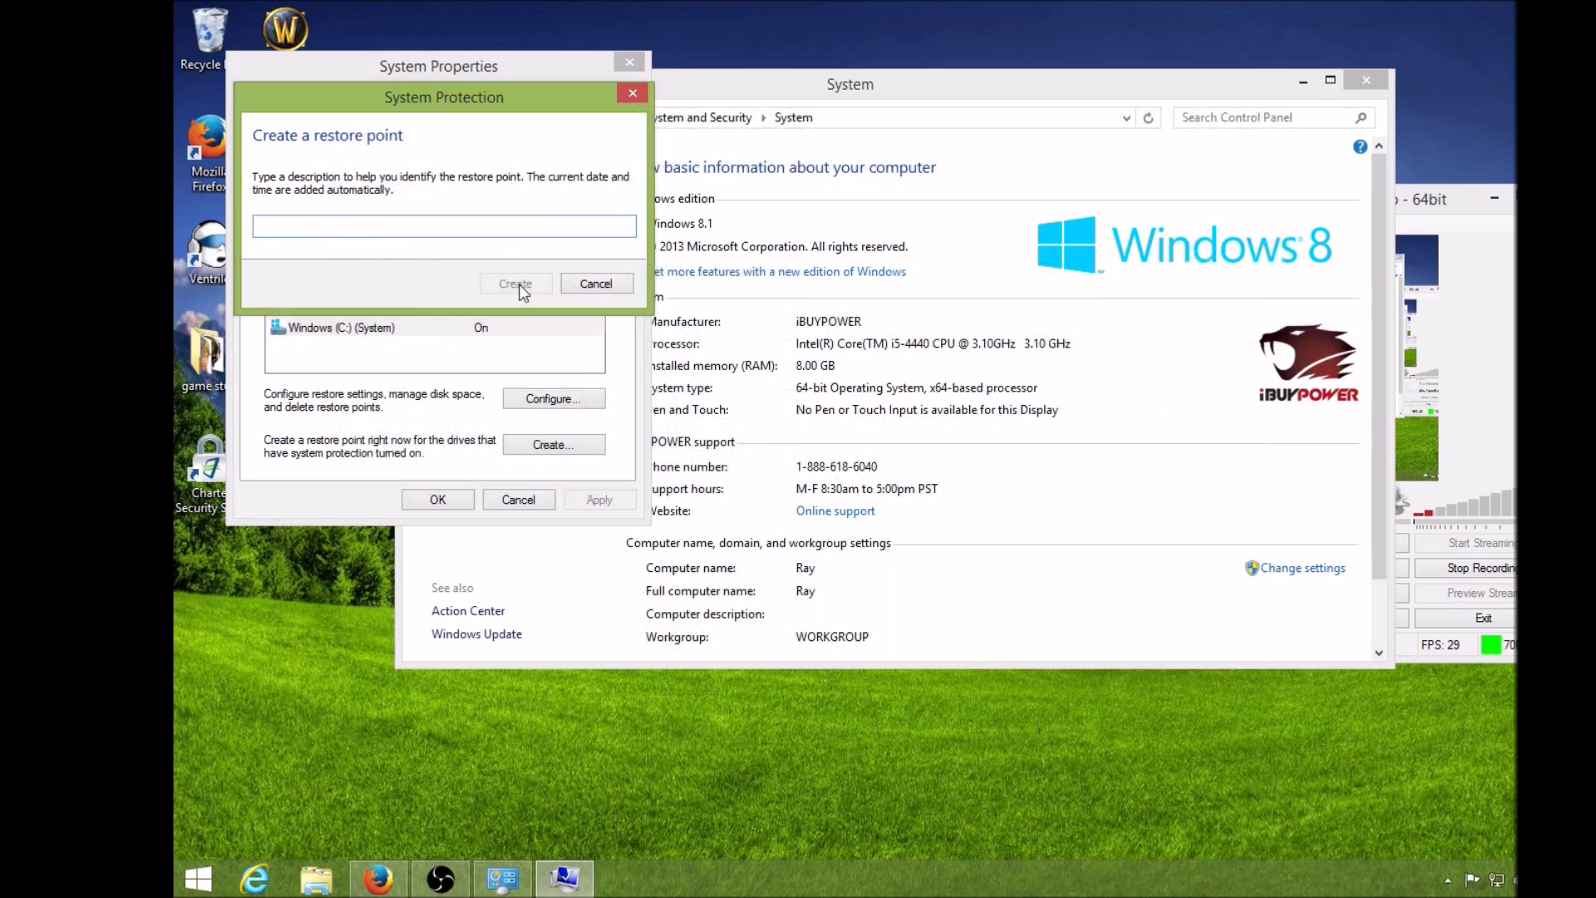
pyautogui.click(596, 283)
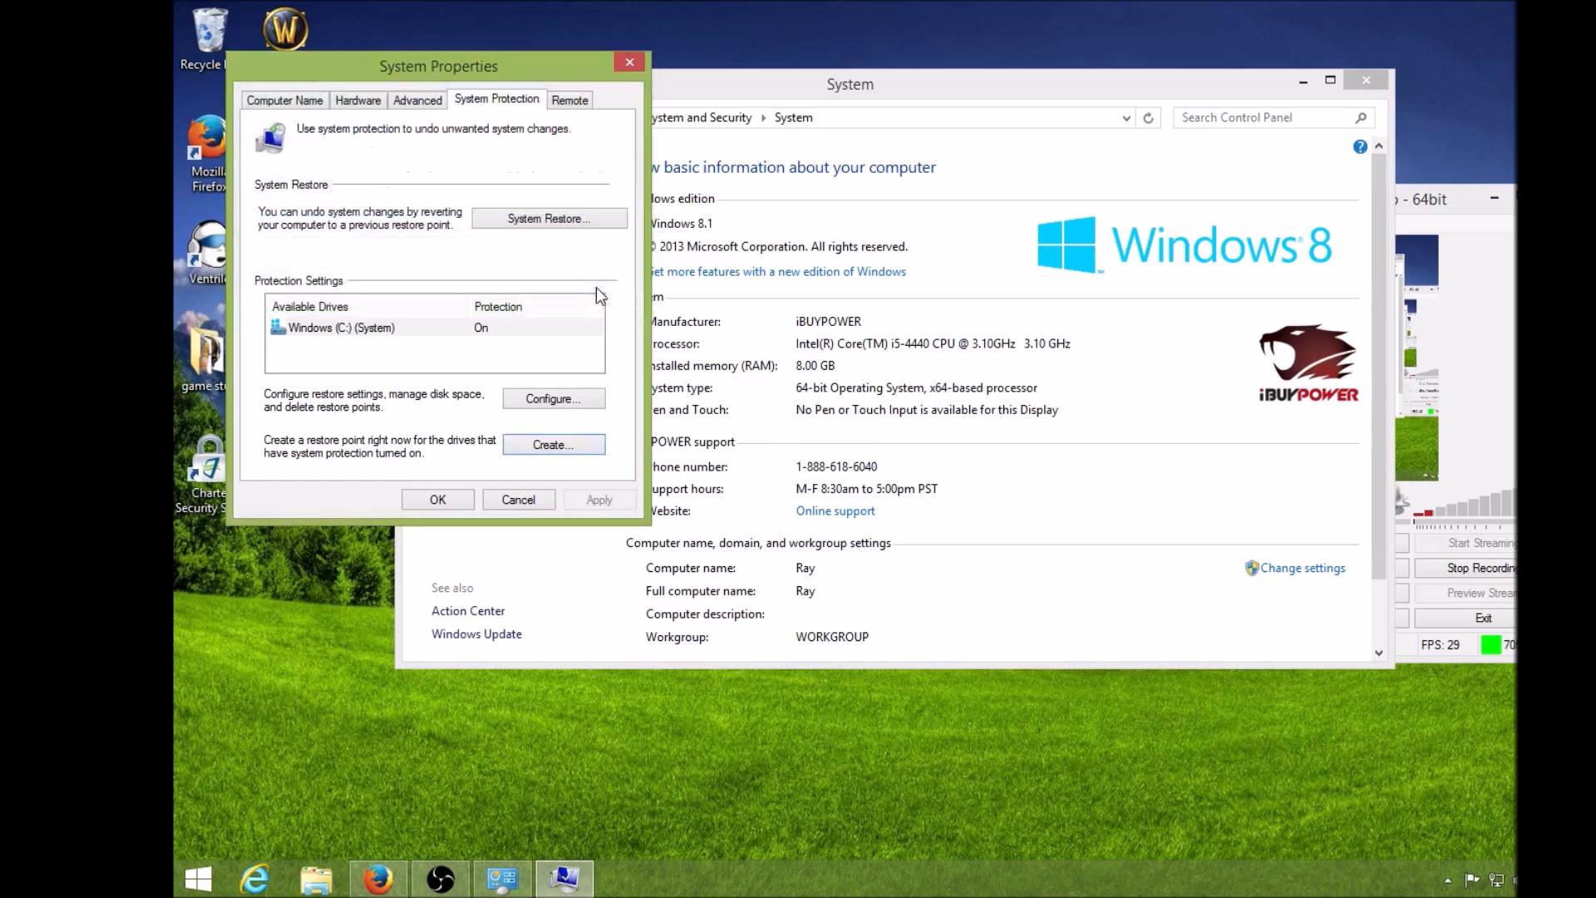
pyautogui.click(630, 62)
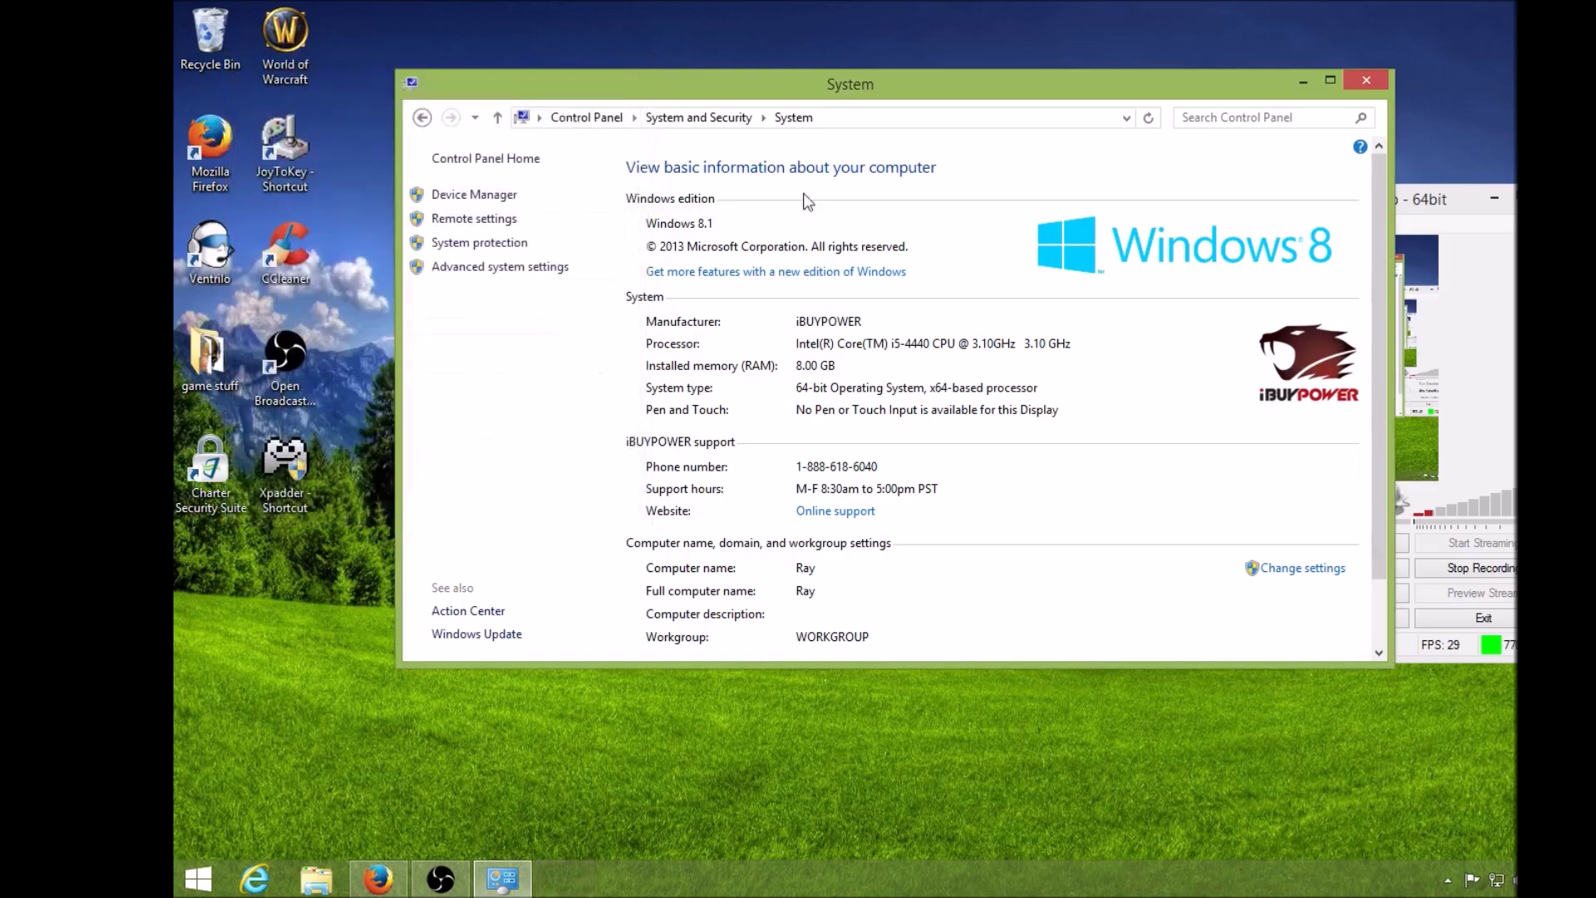
# Close System and open Programs and Features through This PC's Control Panel link.
pyautogui.click(1366, 73)
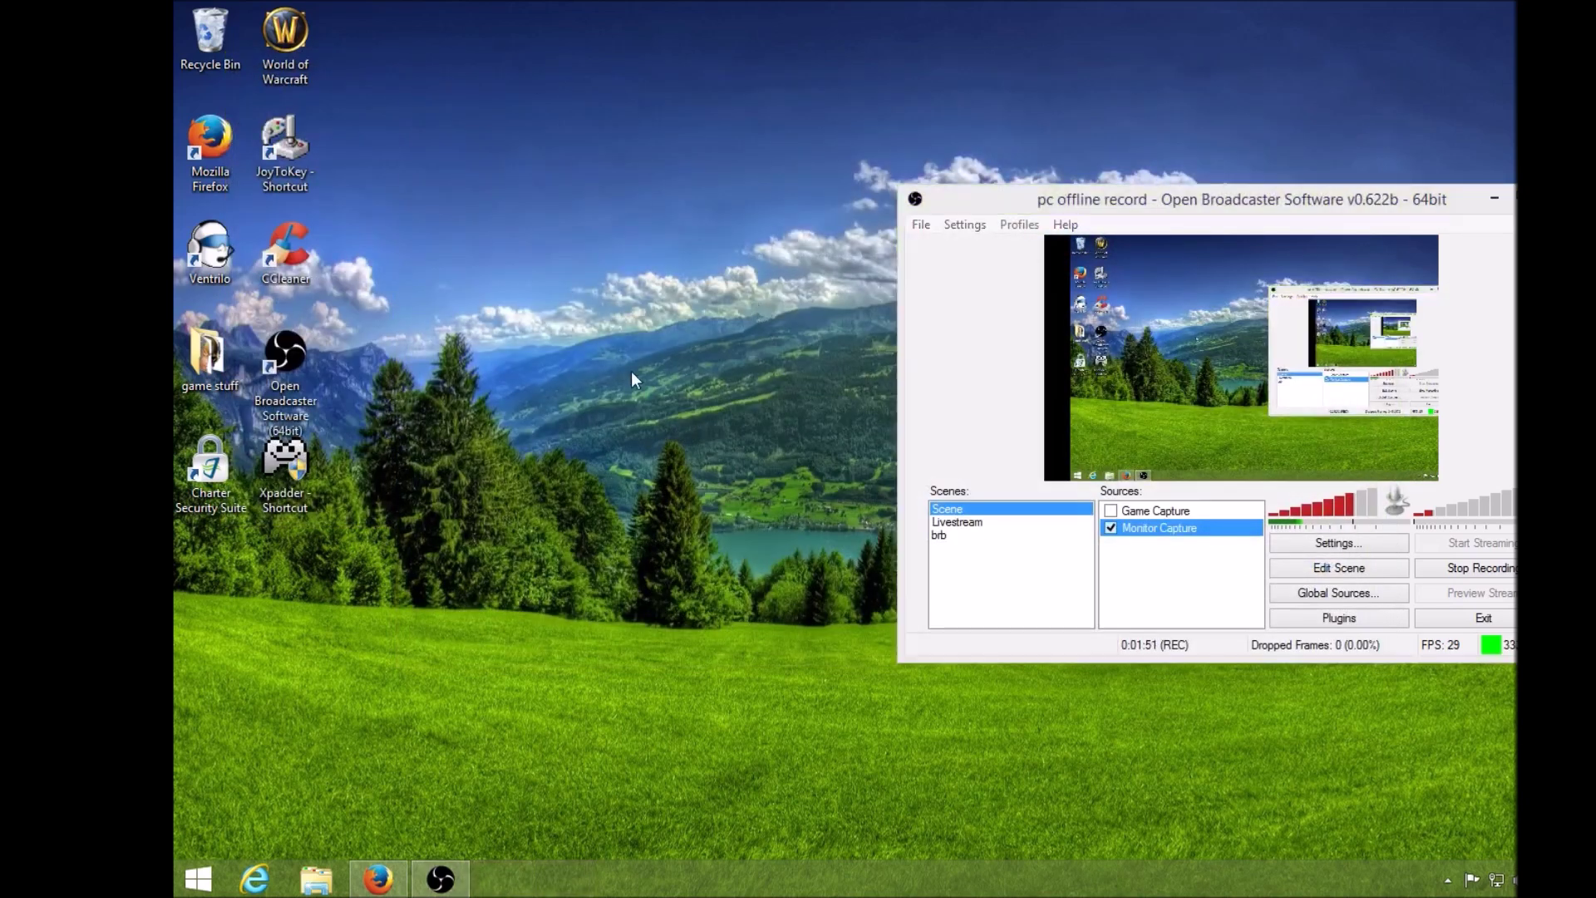
pyautogui.click(314, 881)
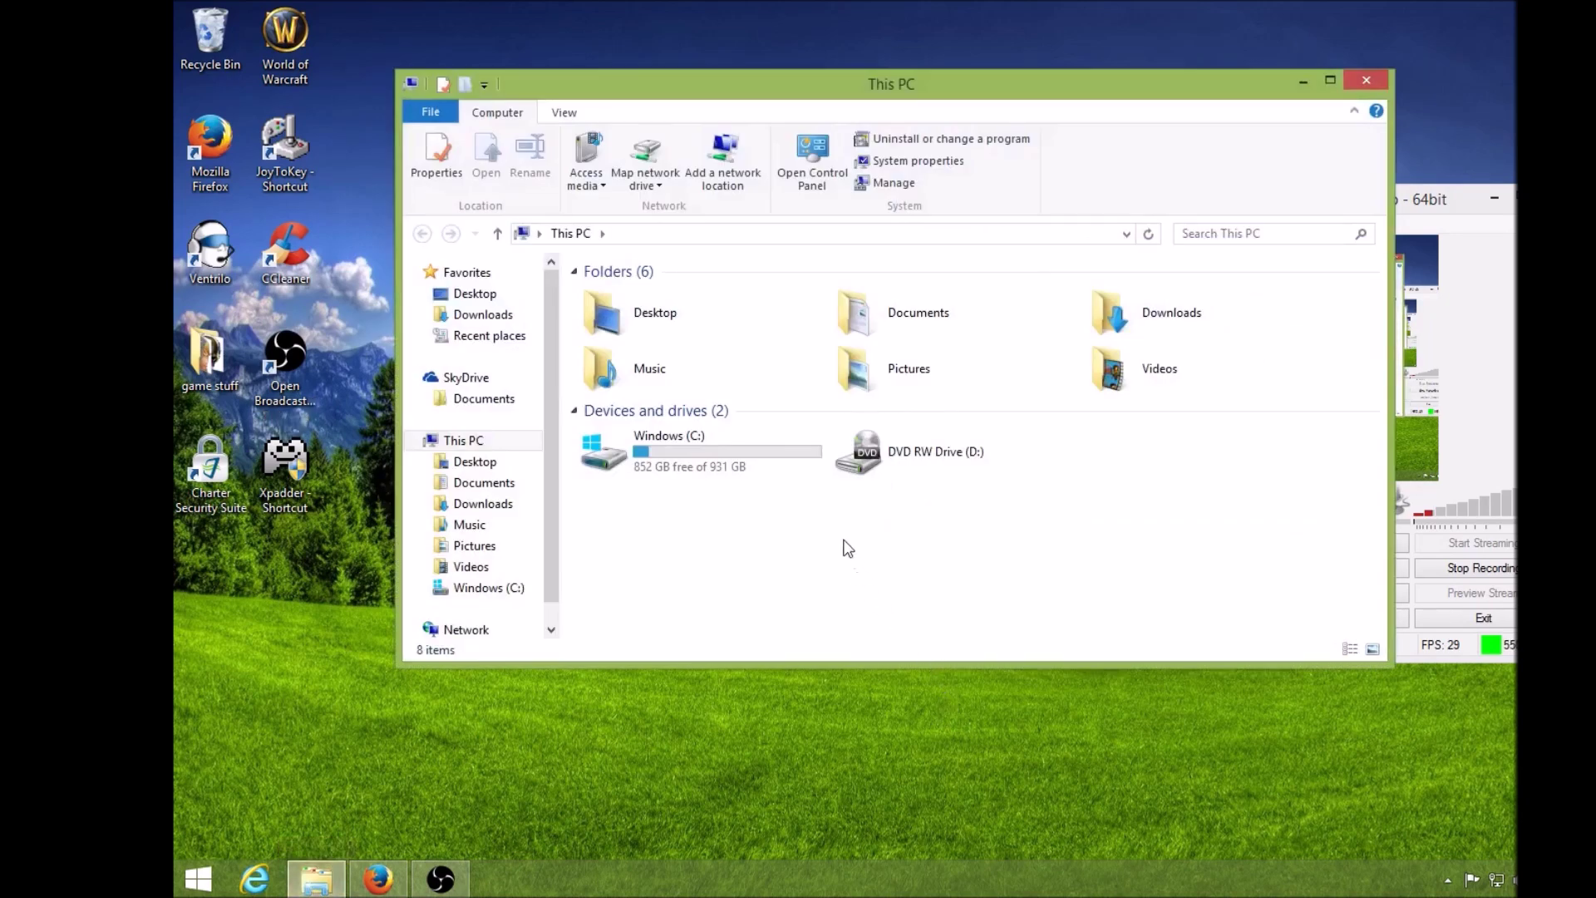
pyautogui.click(802, 156)
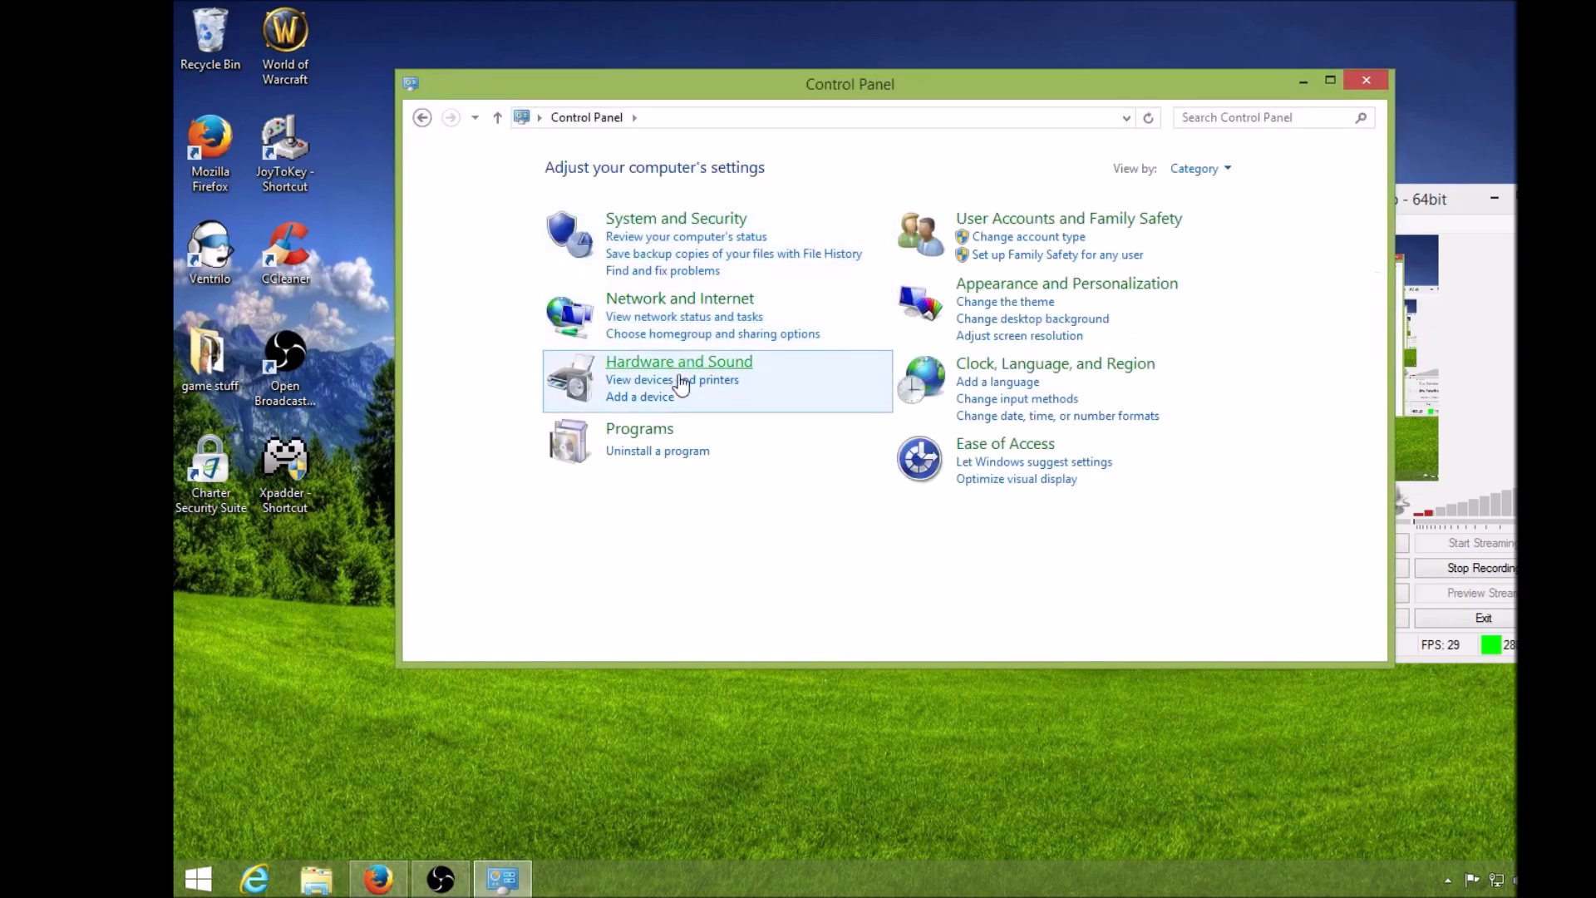
pyautogui.click(665, 427)
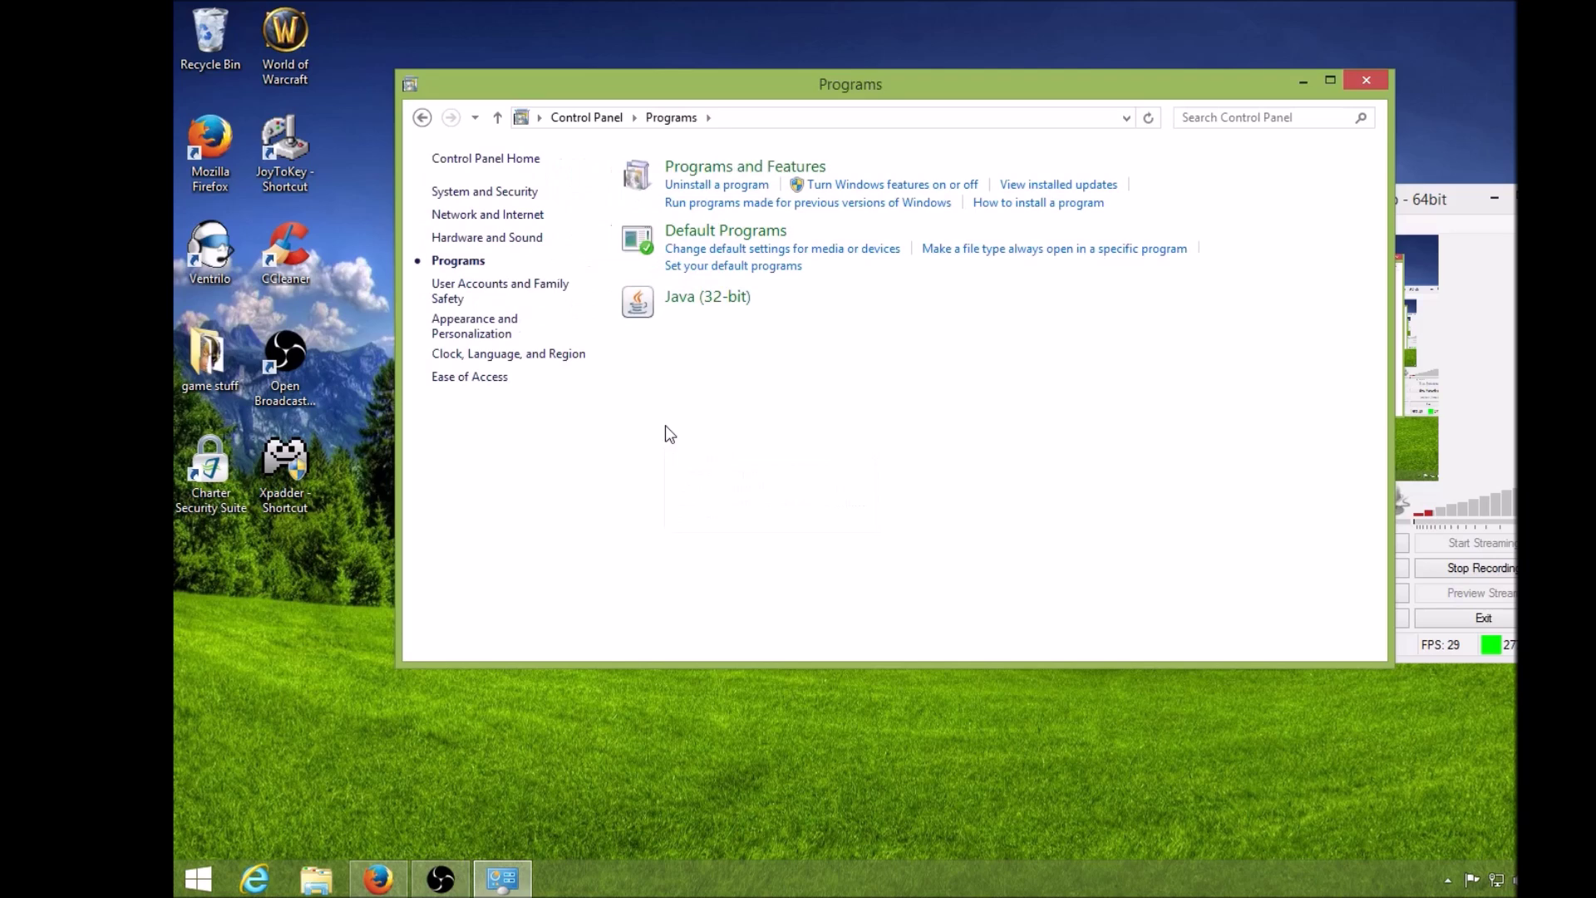
pyautogui.click(753, 170)
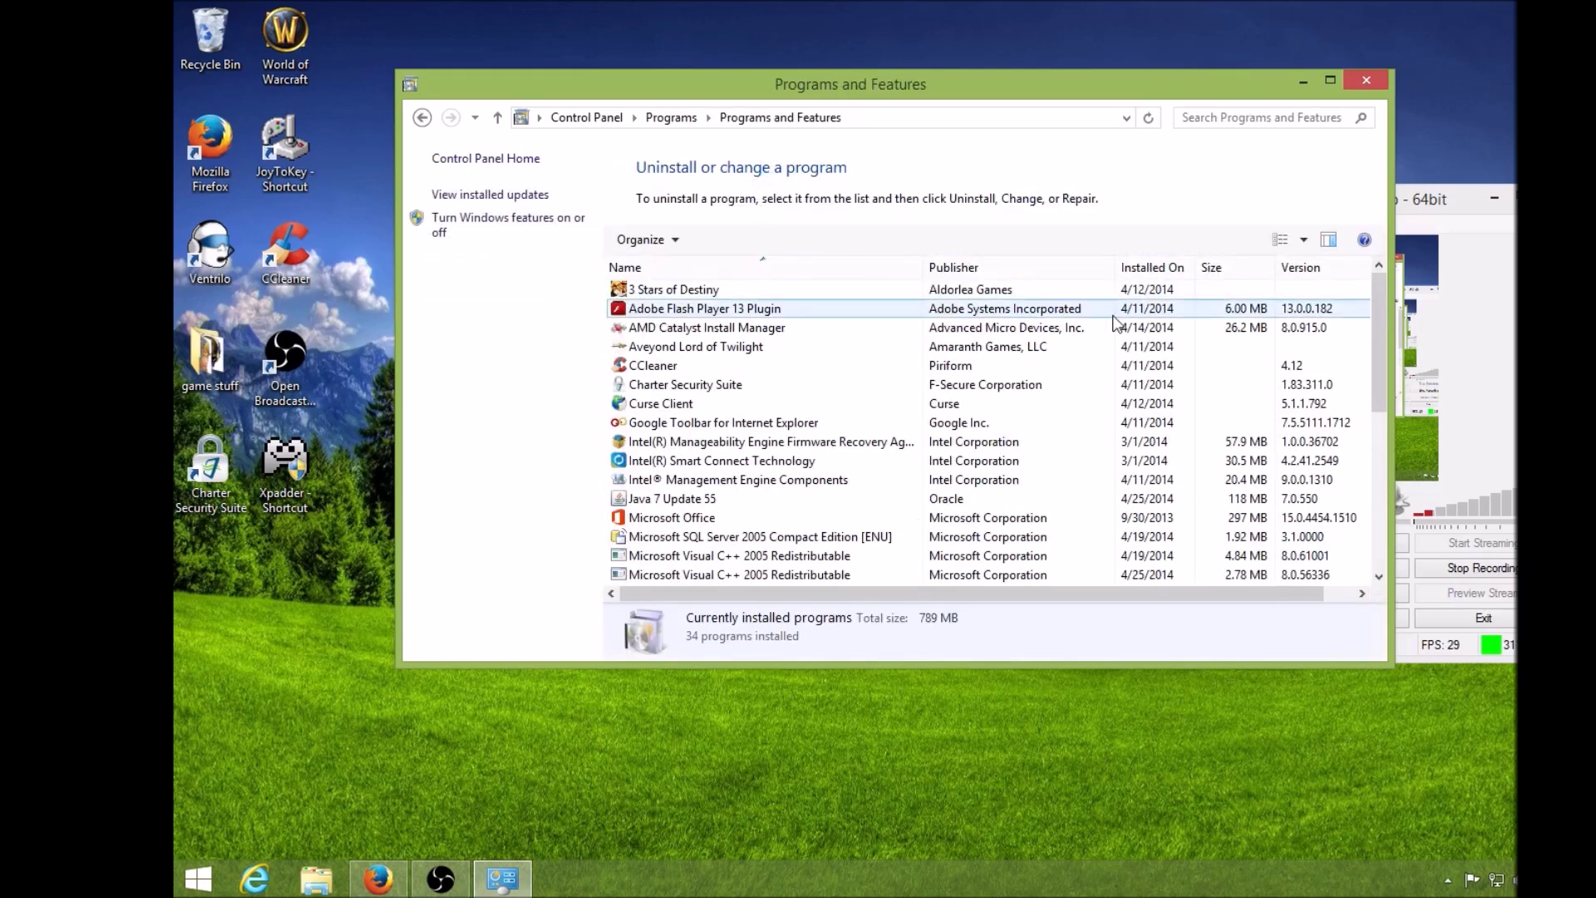
# Maximize Programs and Features and right-click AMD Catalyst Install Manager for its options.
pyautogui.click(1335, 83)
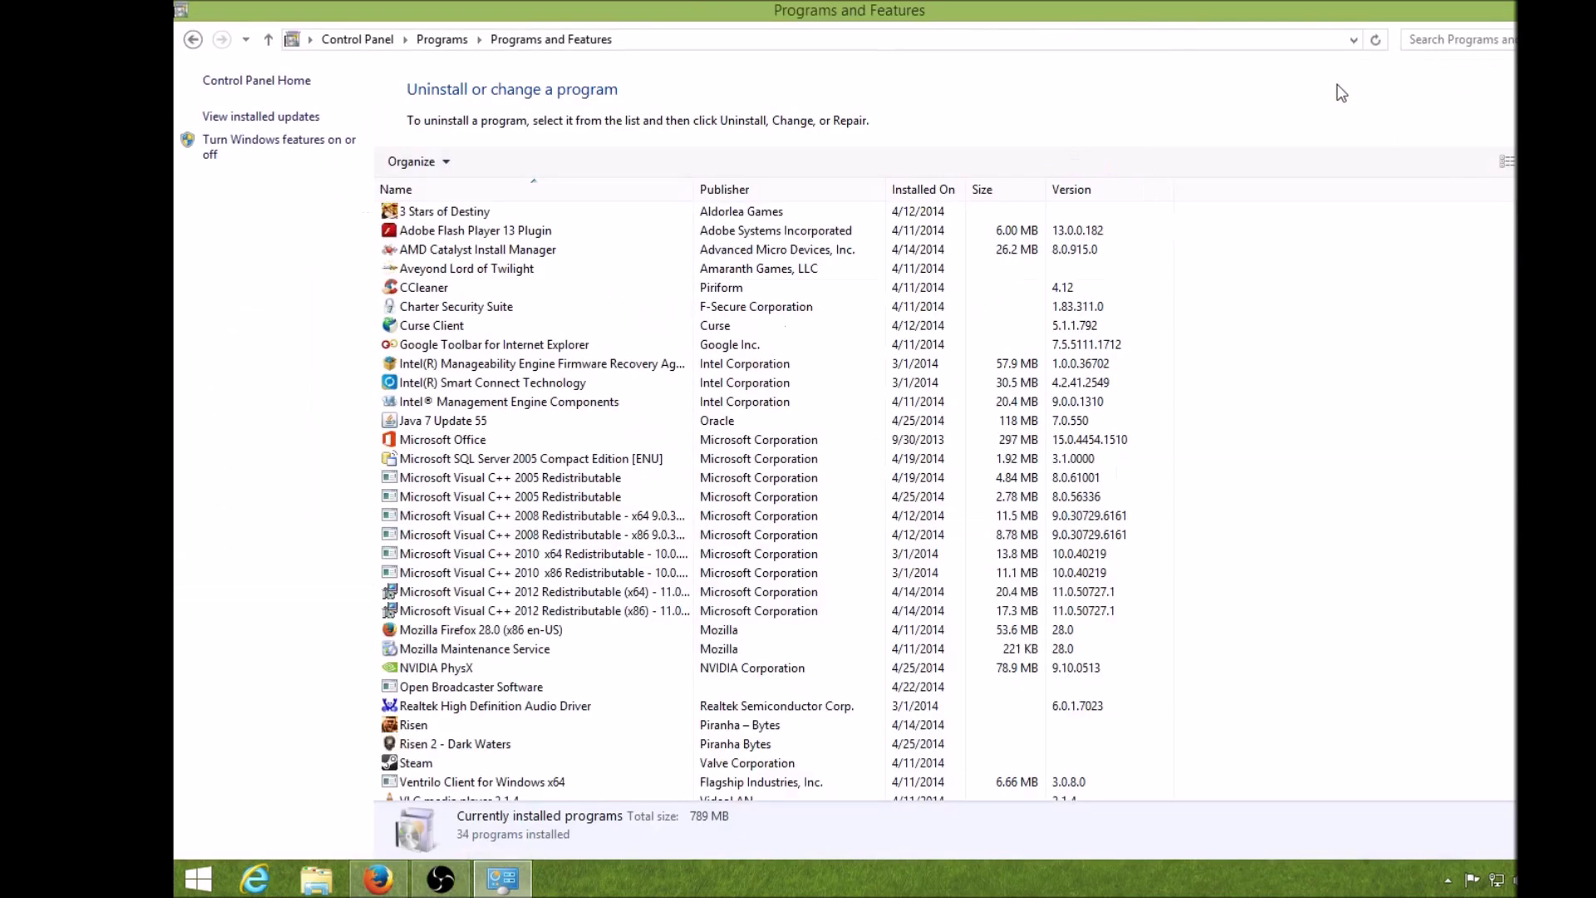
pyautogui.rightClick(482, 253)
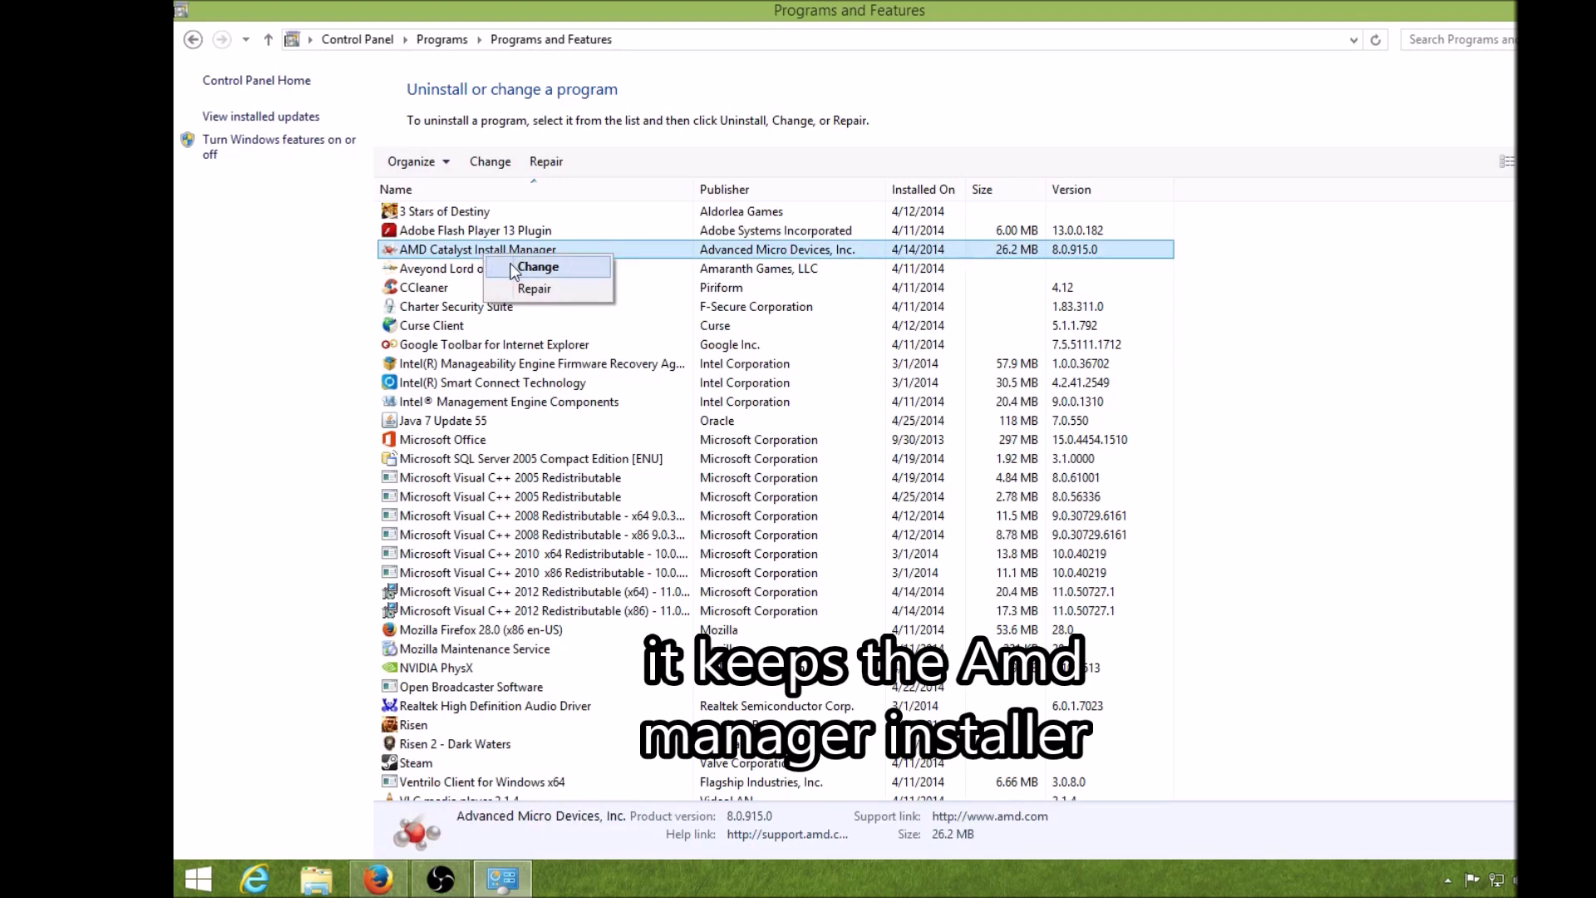
# Launch the AMD Catalyst Install Manager Change wizard and proceed with the Uninstall Manager option.
pyautogui.click(537, 267)
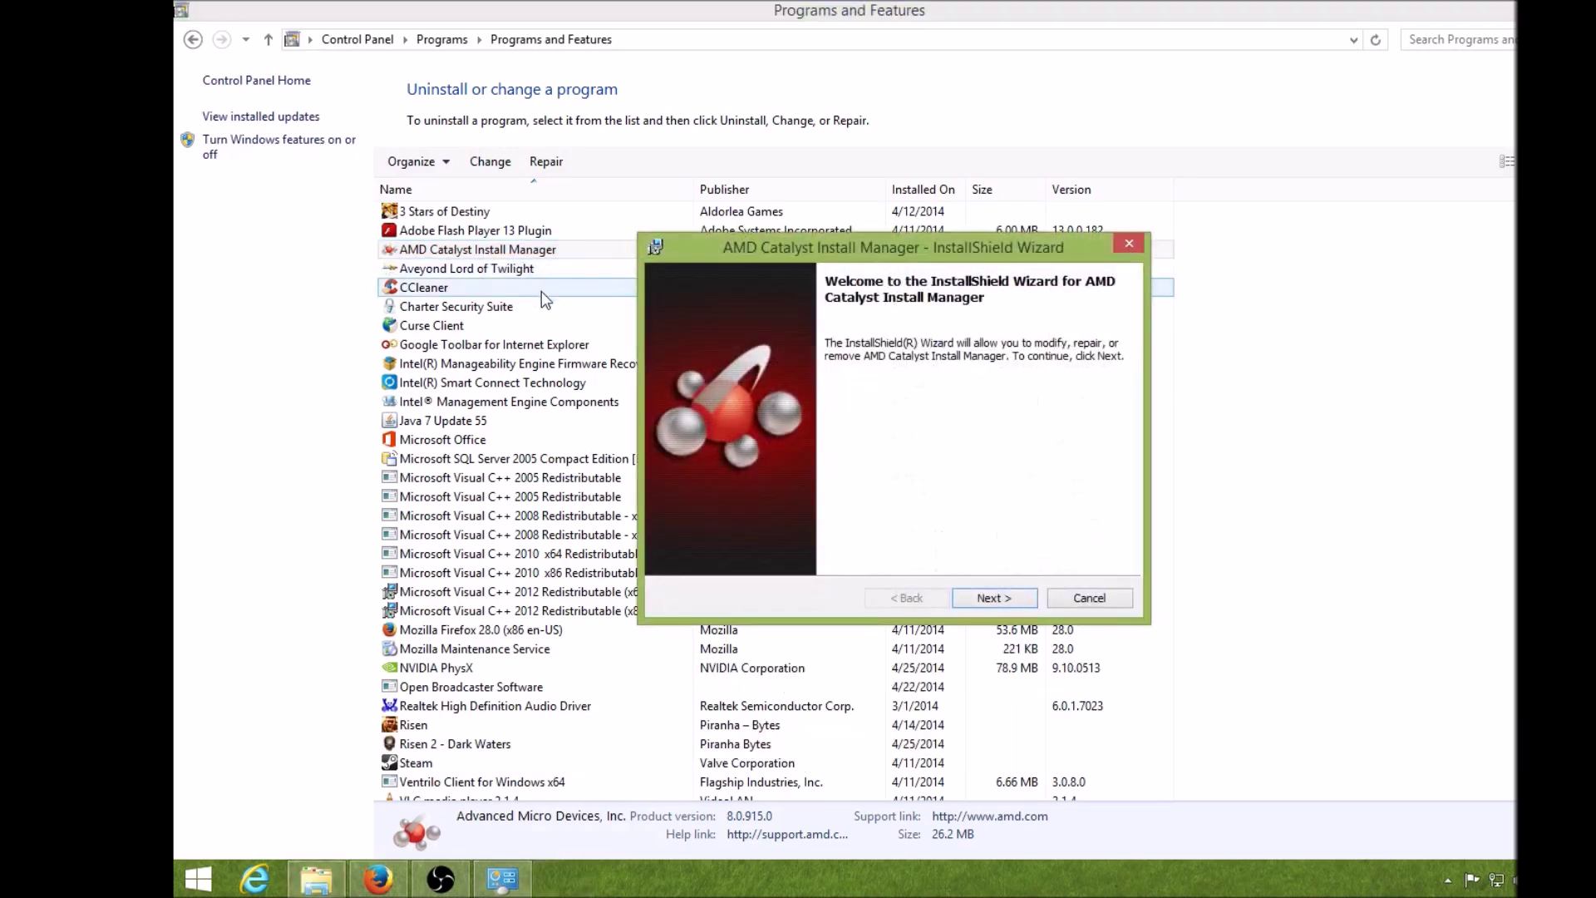
pyautogui.click(993, 599)
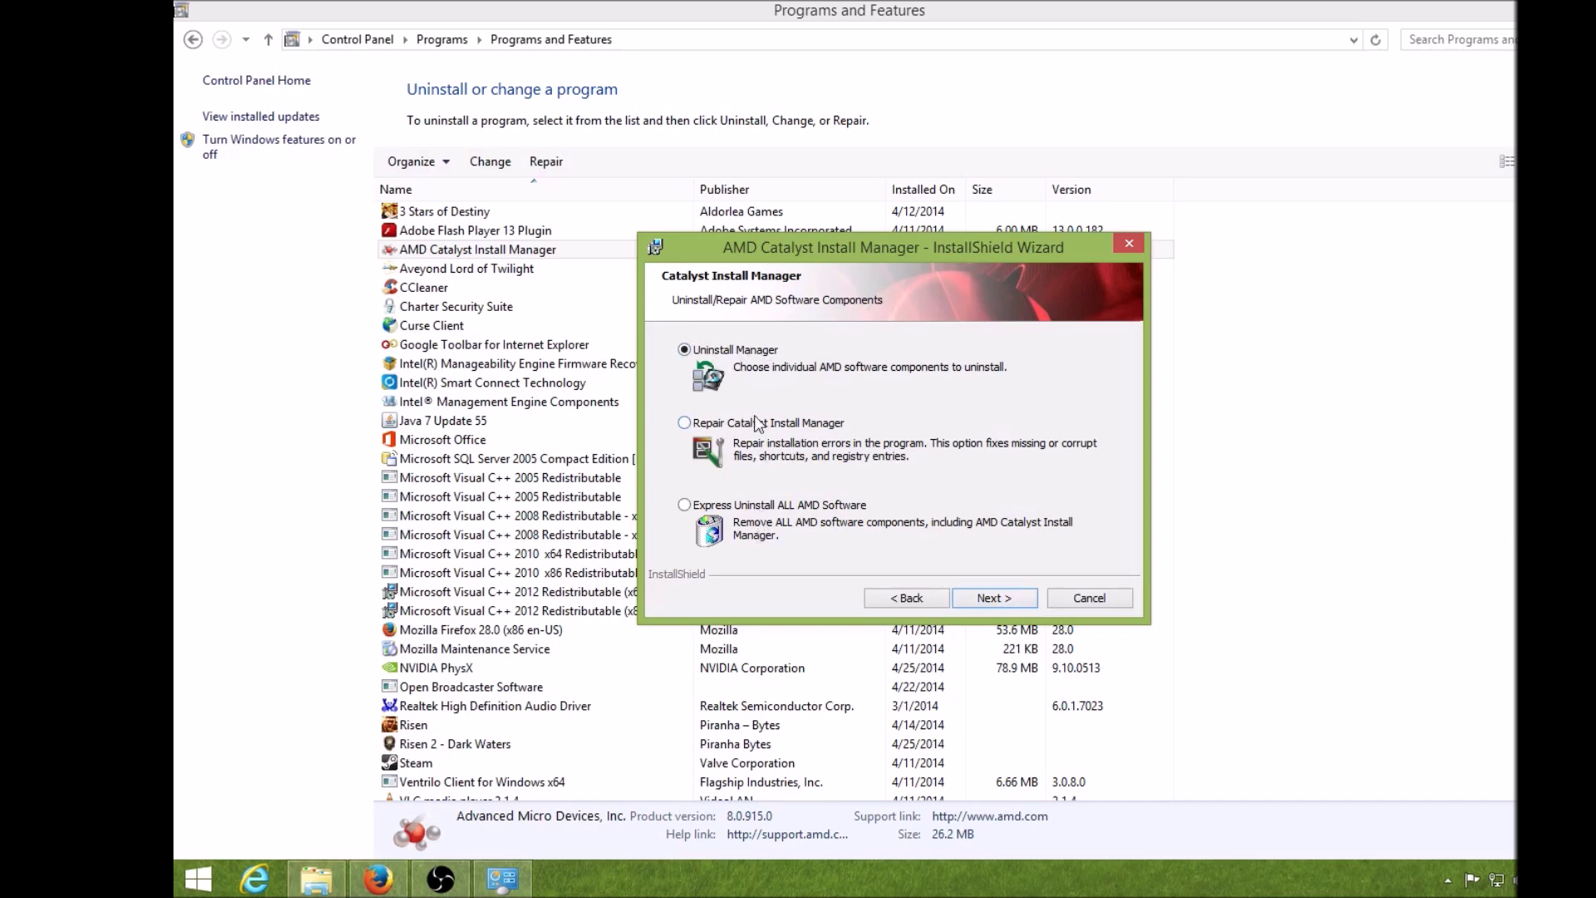
pyautogui.click(1019, 597)
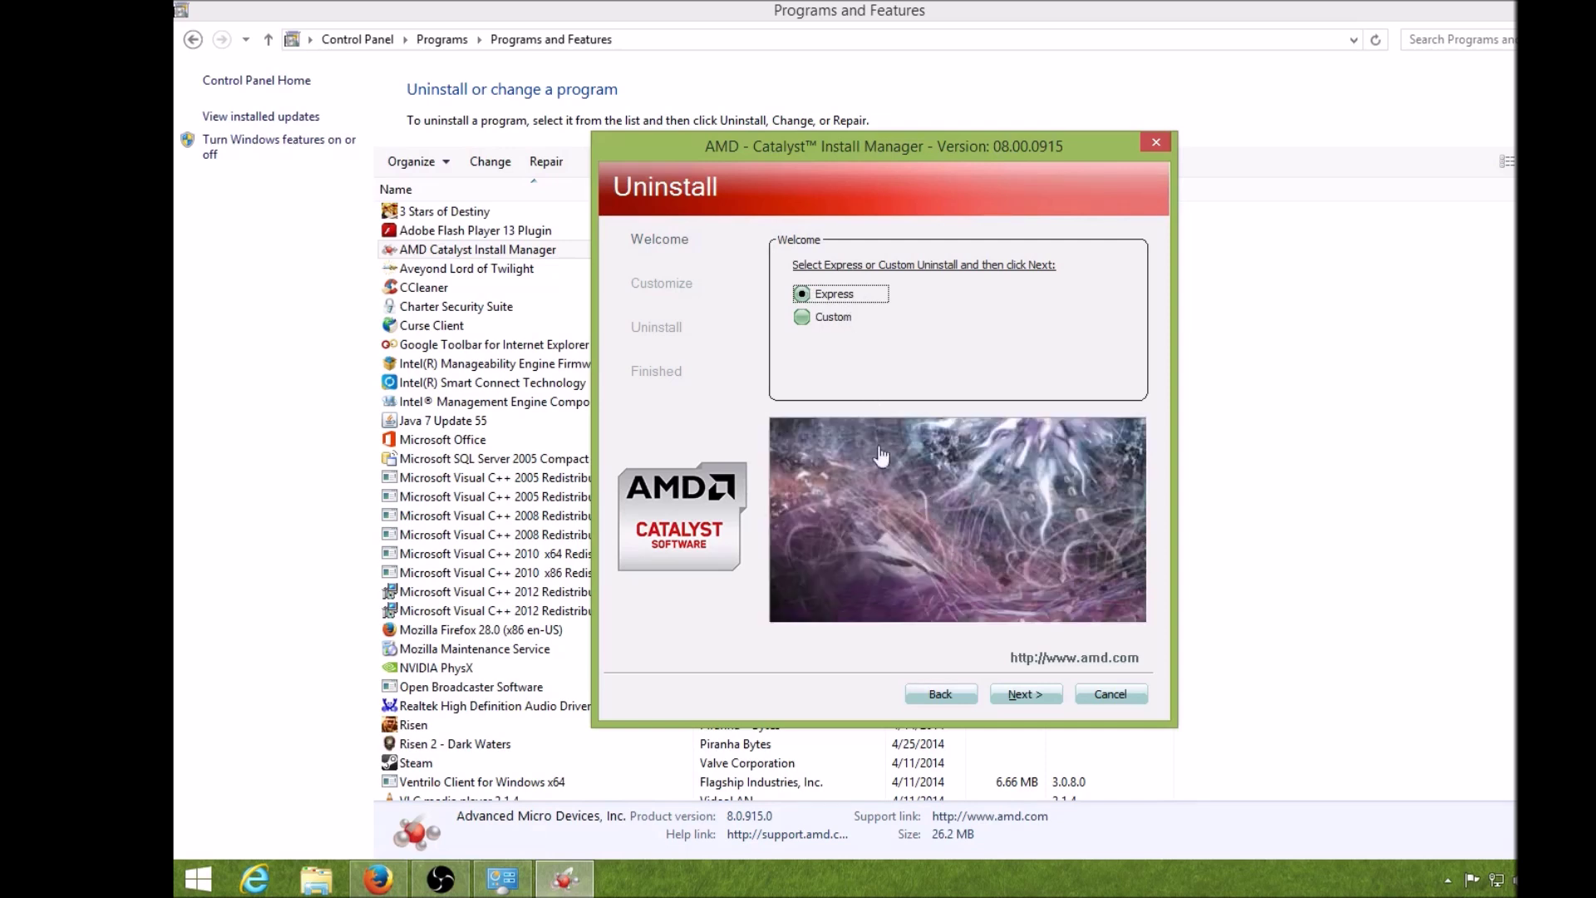
# Run Express uninstall, dismiss the 'no components' notice, finish both wizards, close Programs and Features.
pyautogui.click(1024, 698)
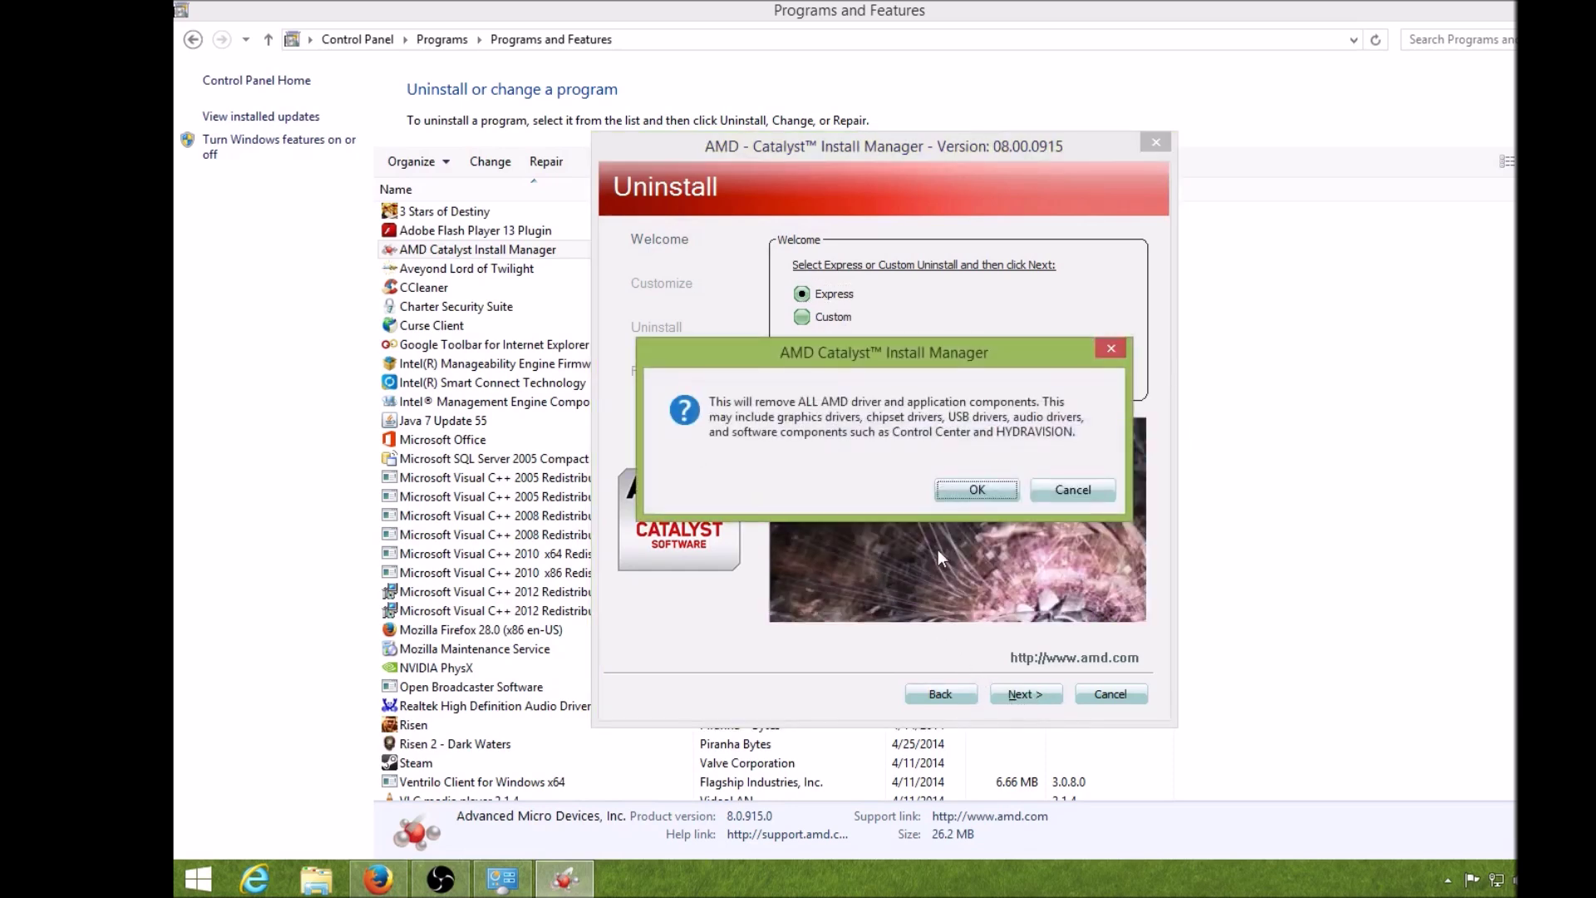
pyautogui.click(978, 490)
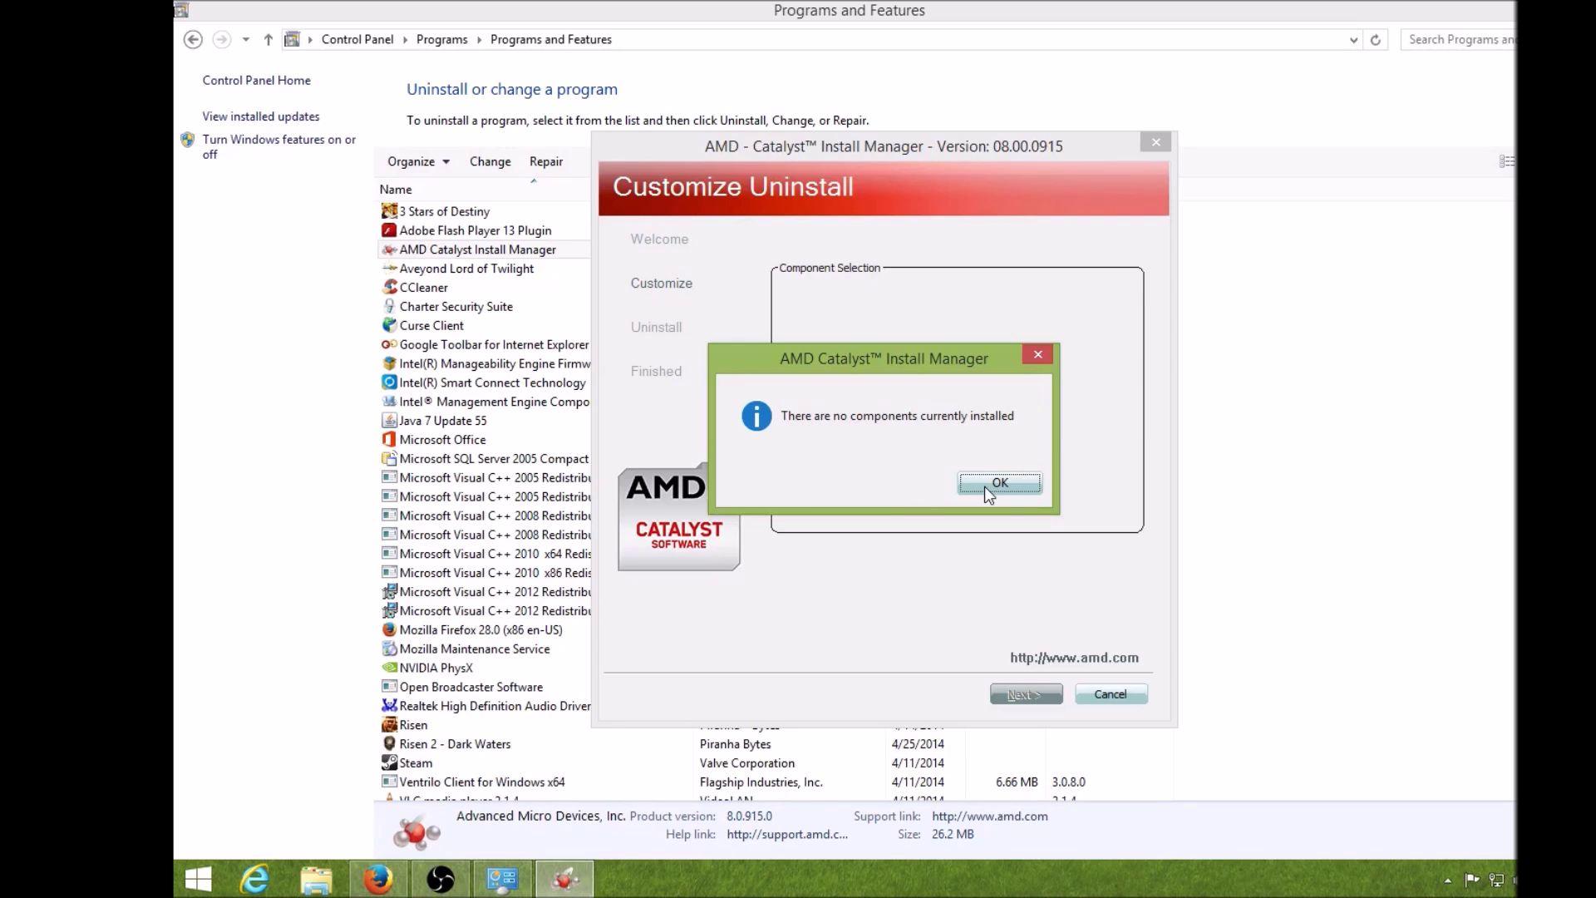
pyautogui.click(986, 486)
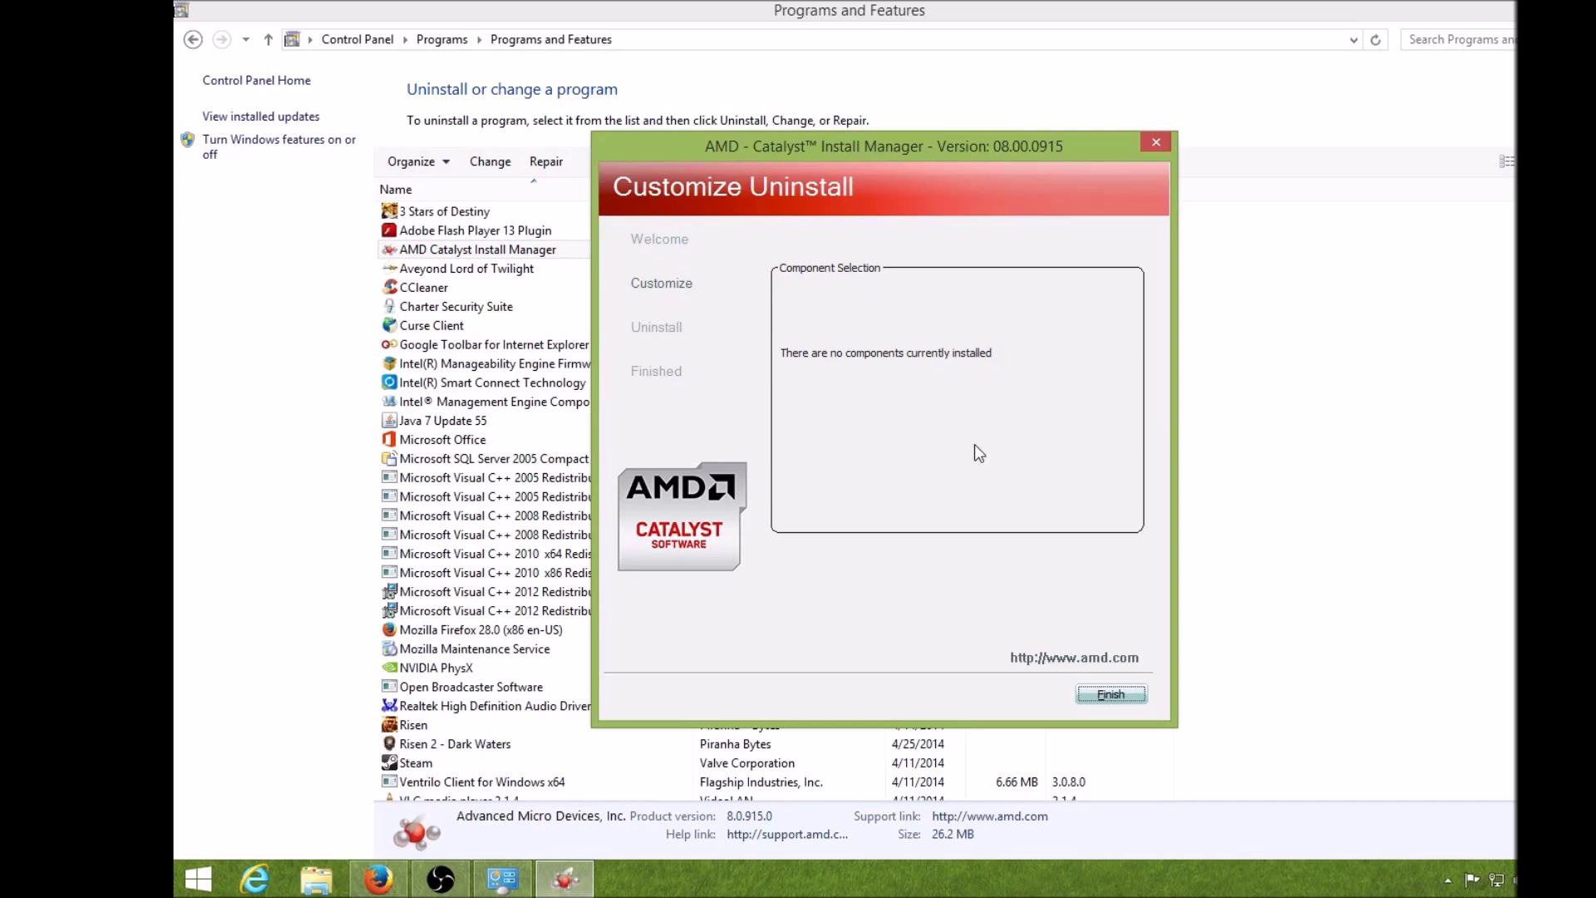
pyautogui.click(1101, 696)
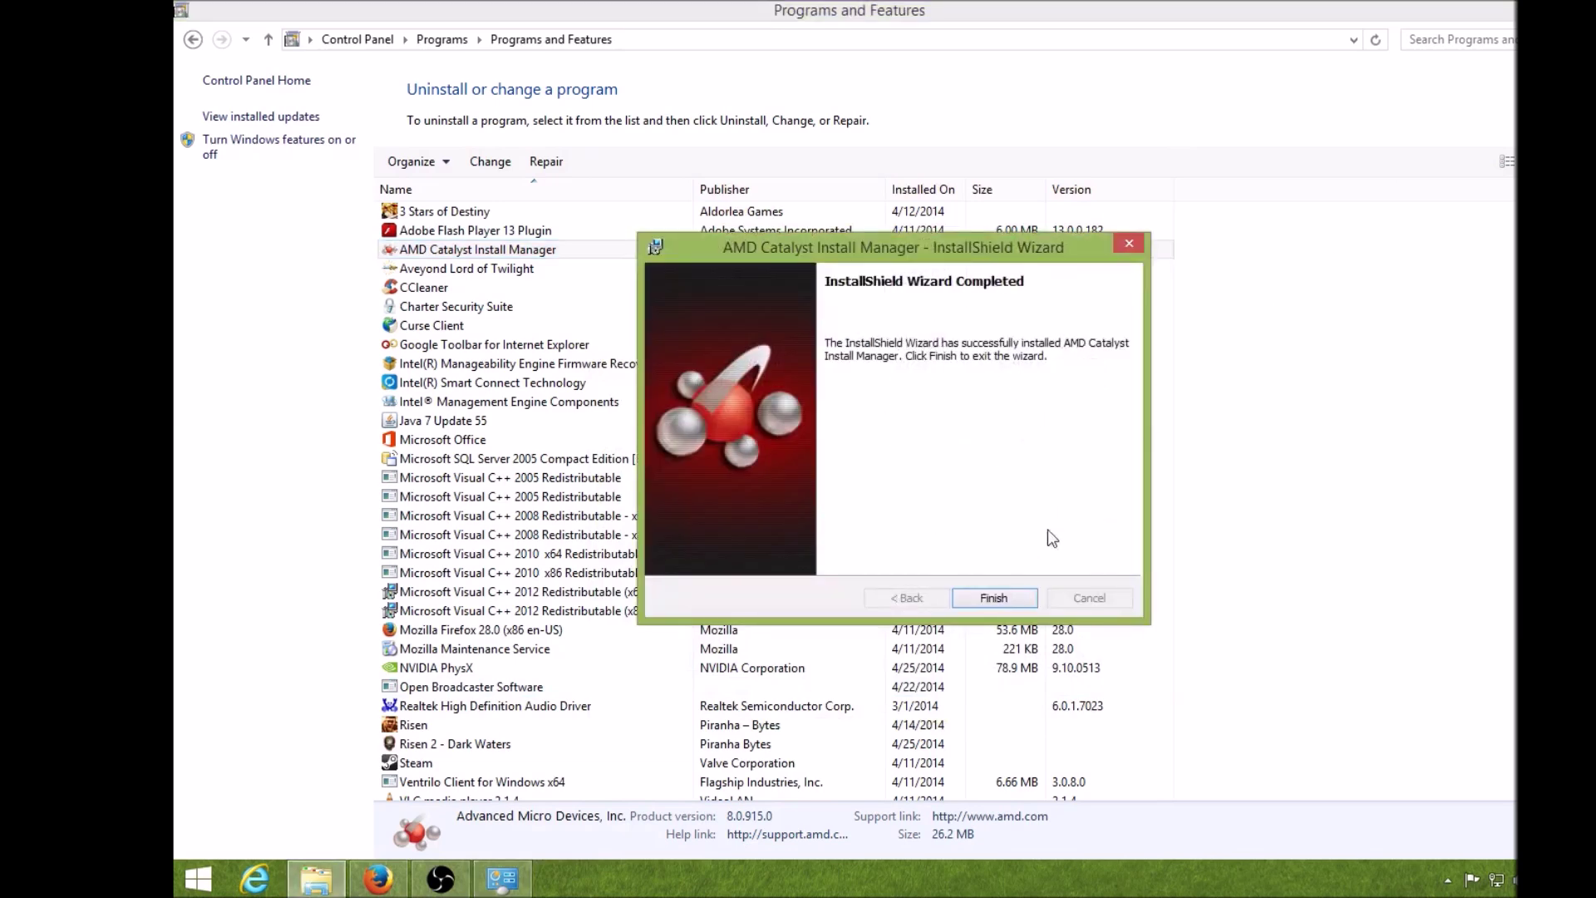
pyautogui.click(993, 599)
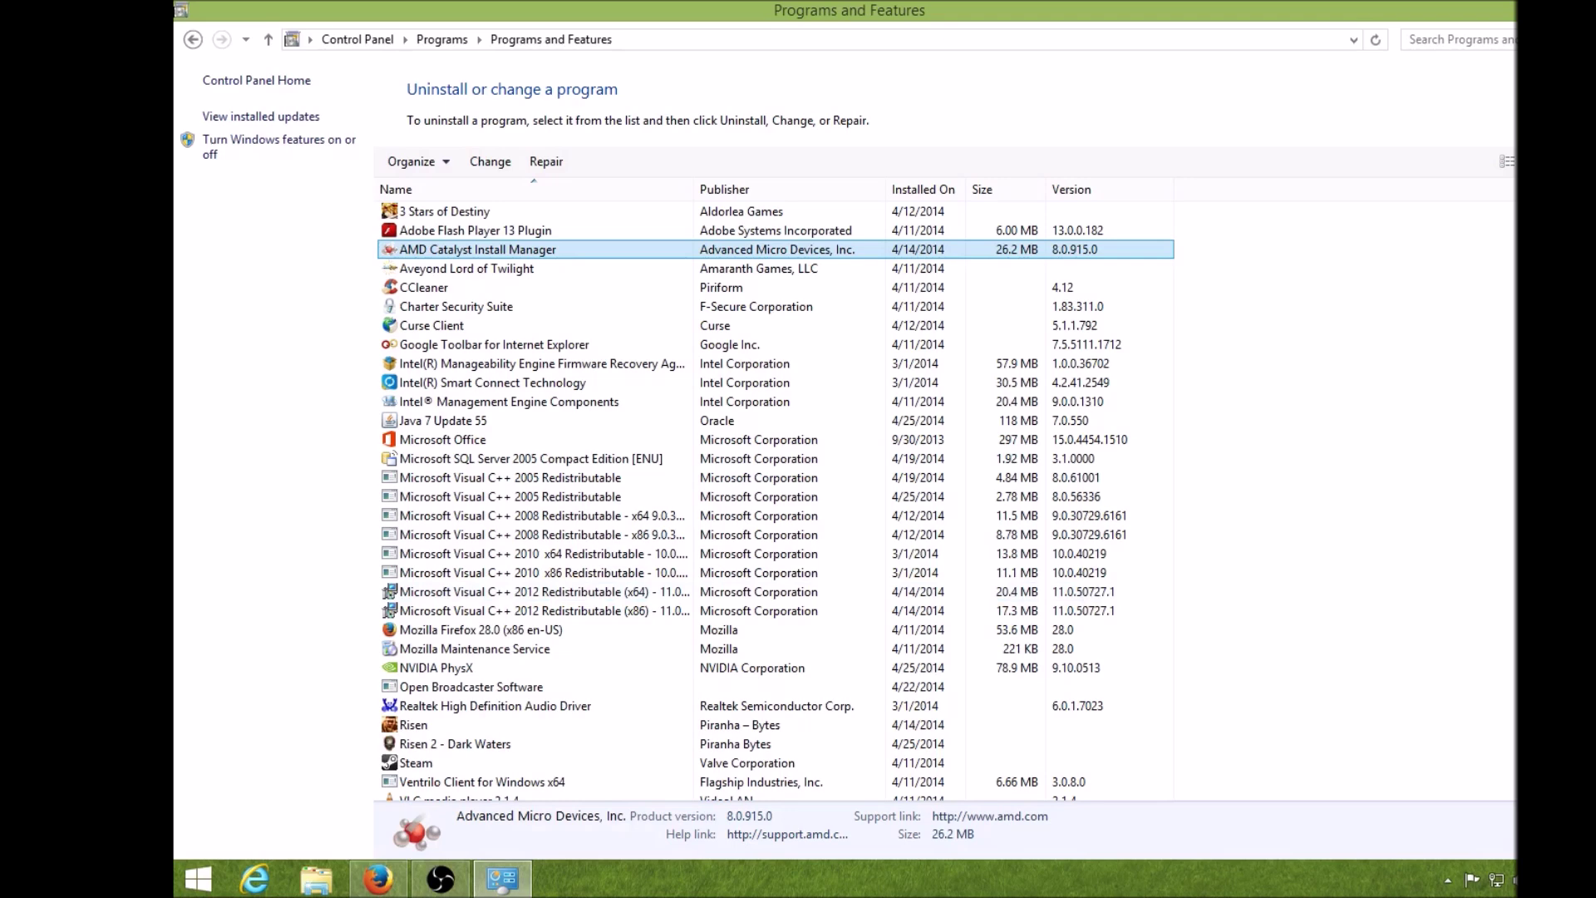
pyautogui.hotkey('alt', 'F4')
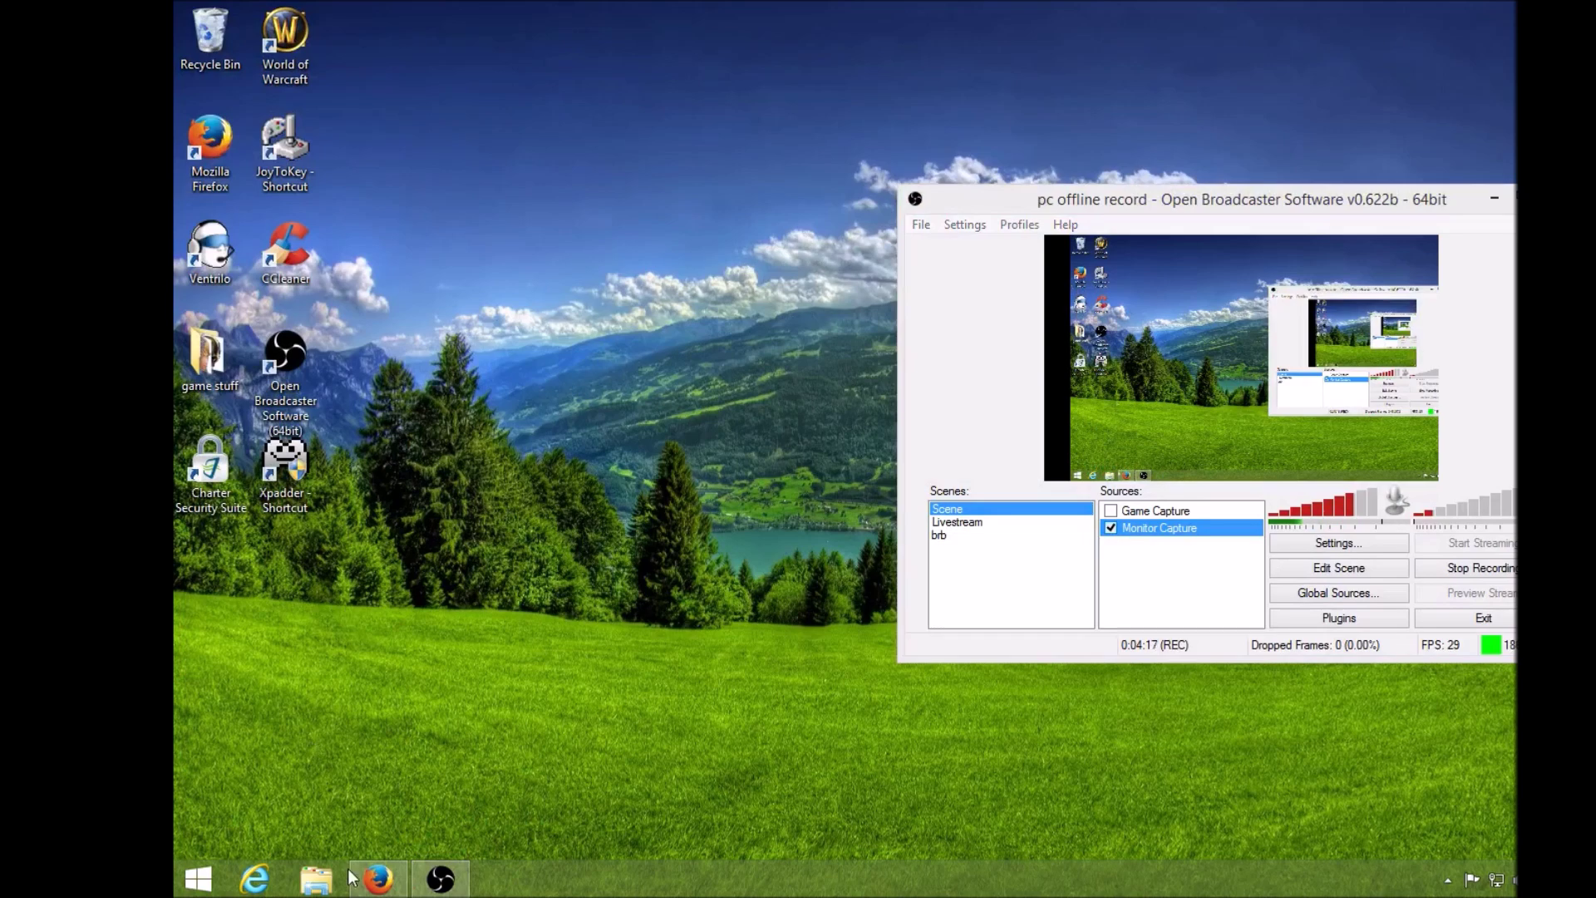
# Restore Firefox showing the AMD Catalyst Driver 14.4 alert page.
pyautogui.click(368, 889)
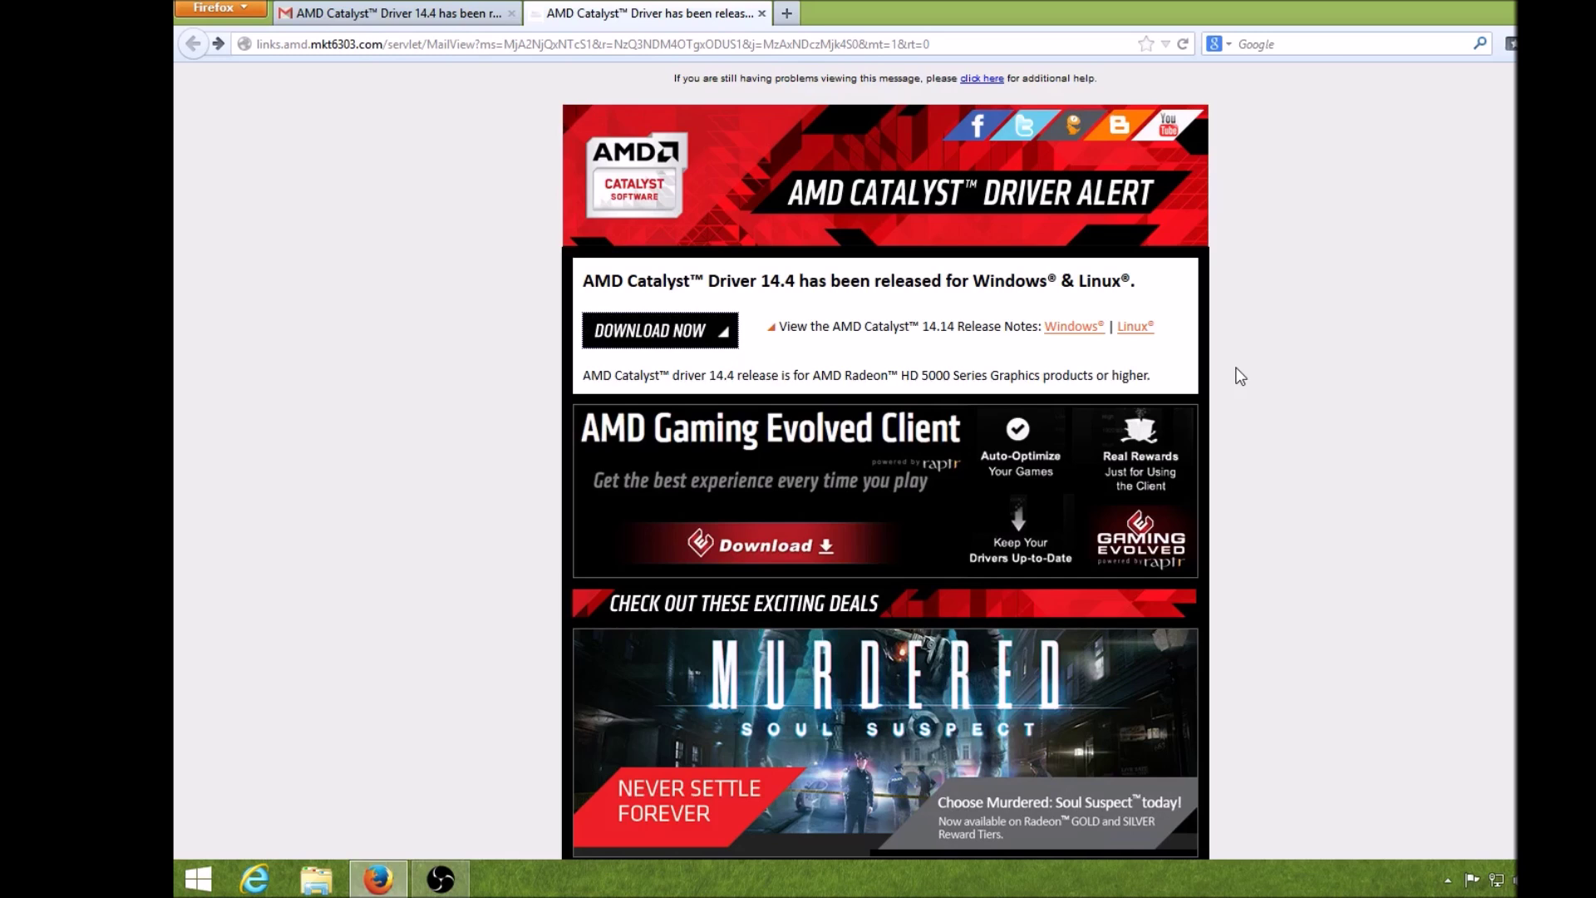
# Open the AMD driver download page and set the system type to Desktop Graphics.
pyautogui.click(628, 339)
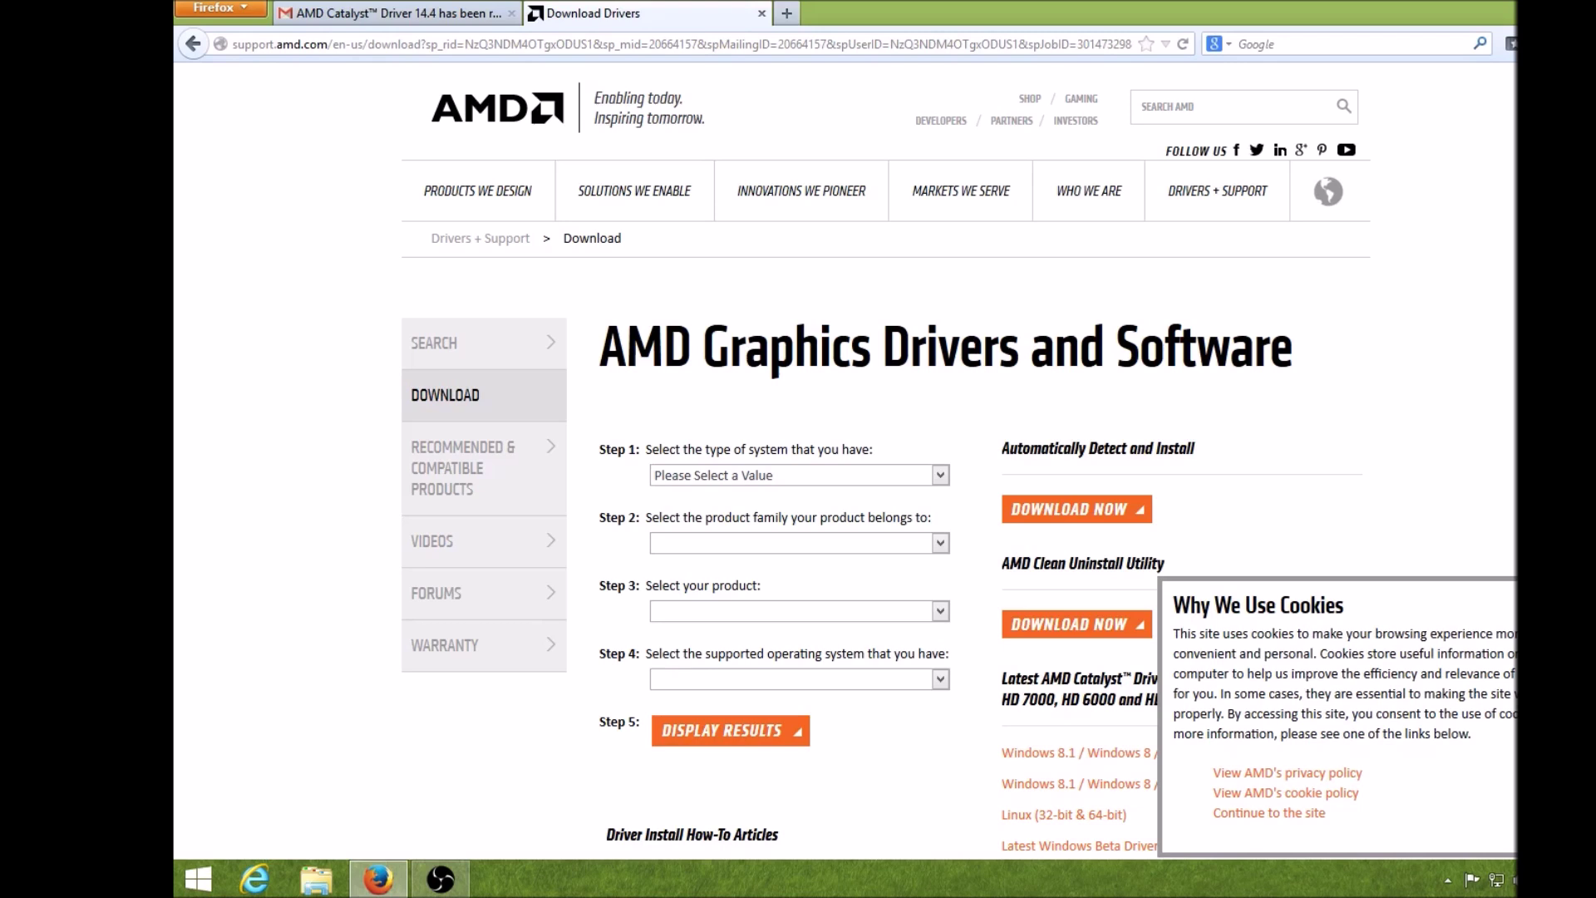
pyautogui.scroll(-1, 885, 460)
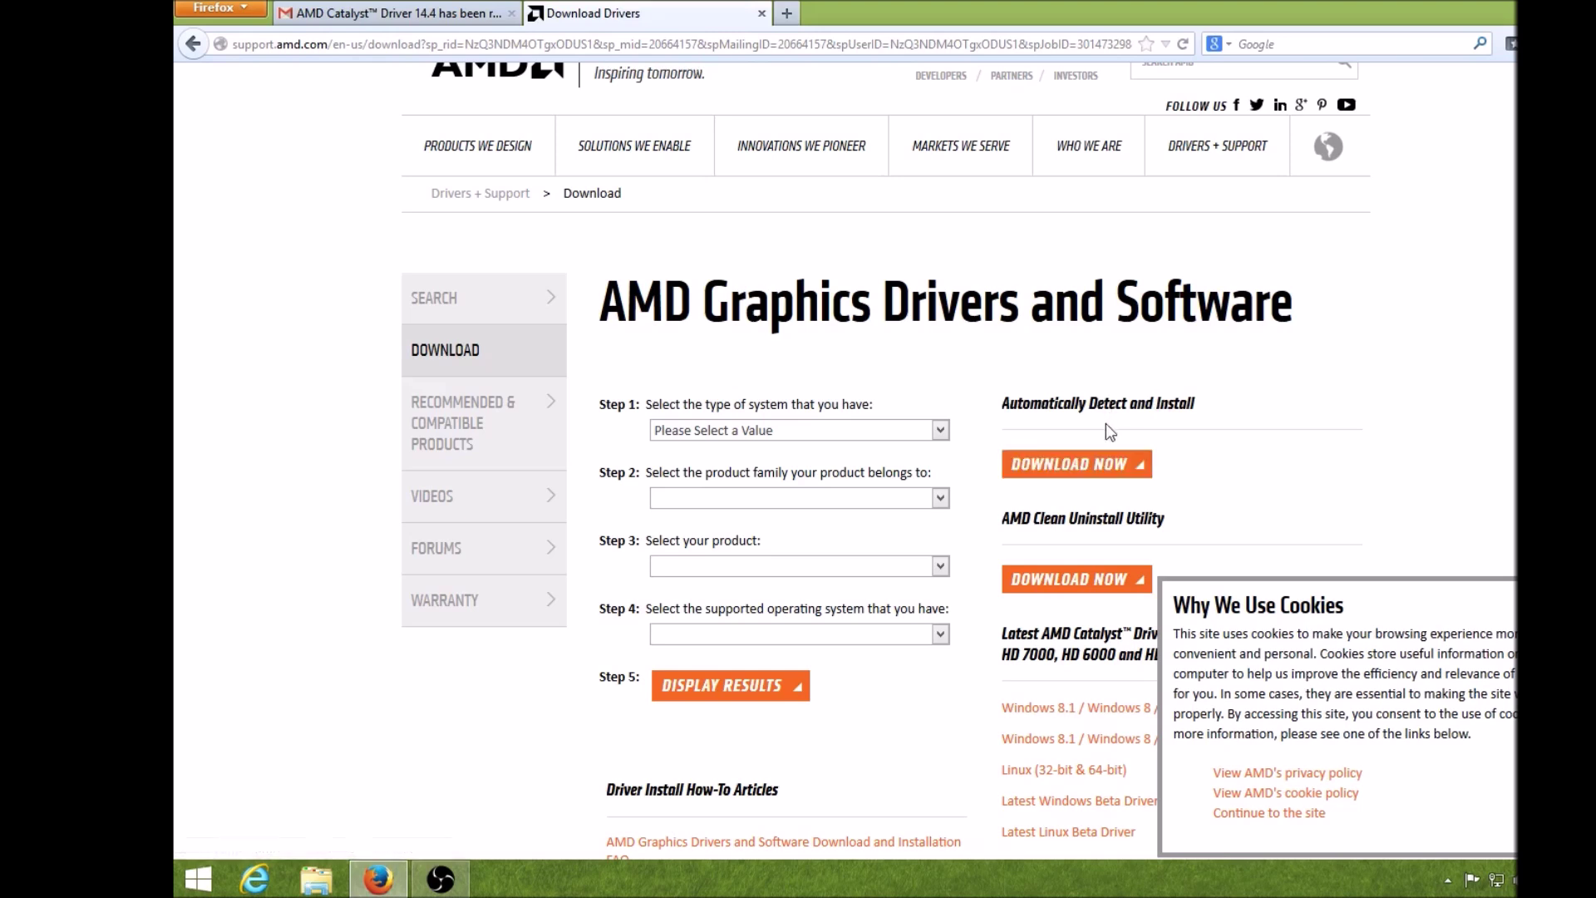
pyautogui.click(940, 431)
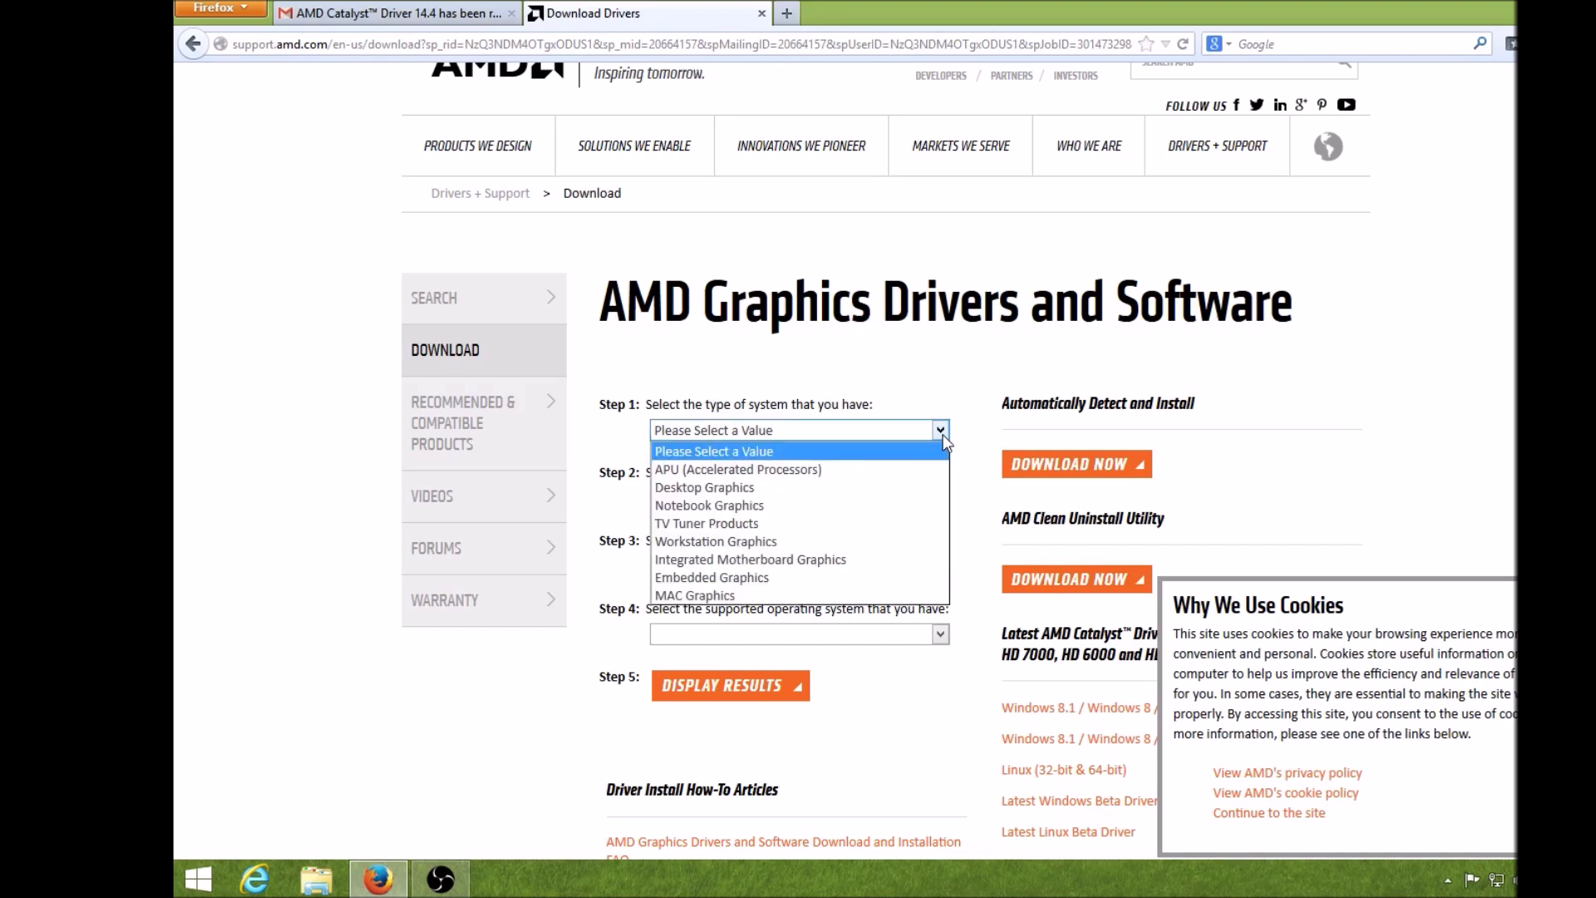
pyautogui.click(925, 489)
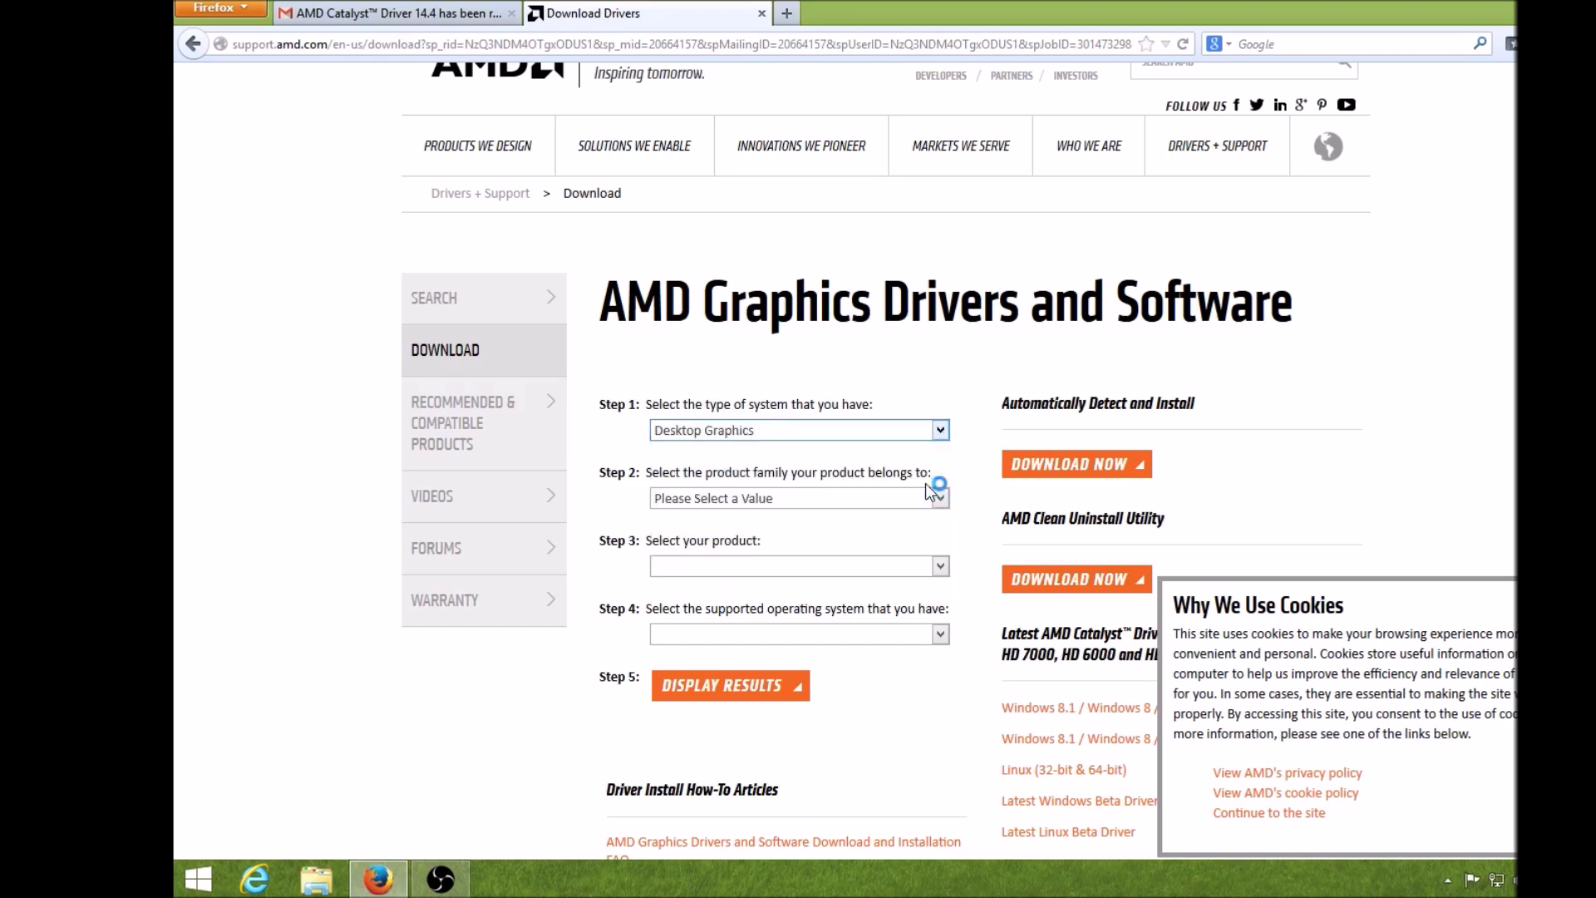
# Choose Radeon R7 Series as the product family, leaving the product list unselected.
pyautogui.click(942, 499)
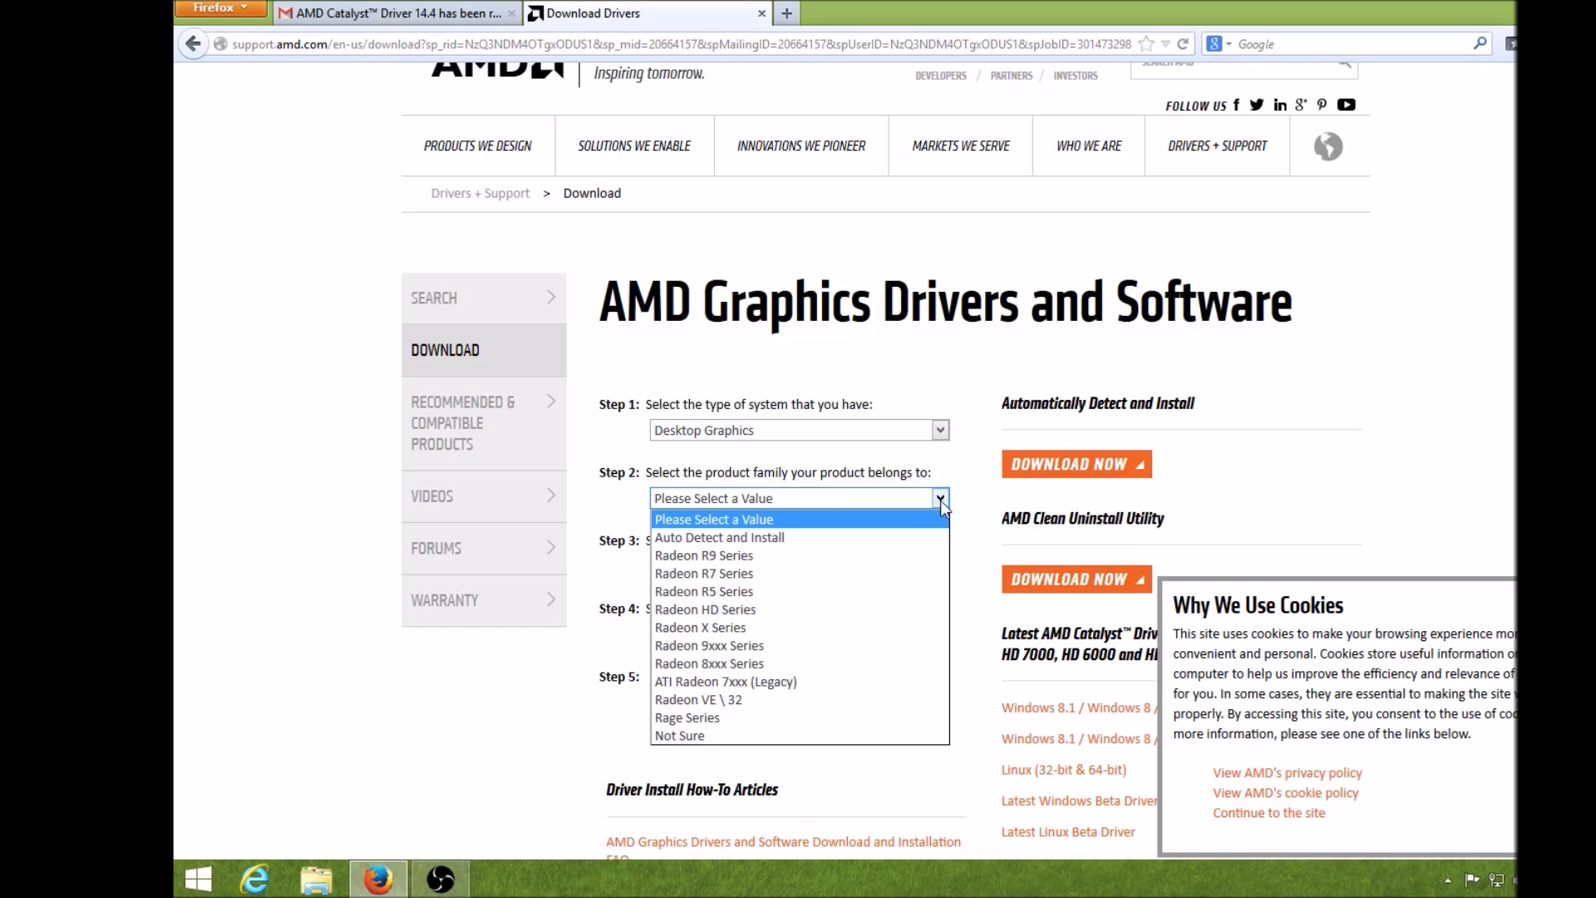
pyautogui.click(905, 571)
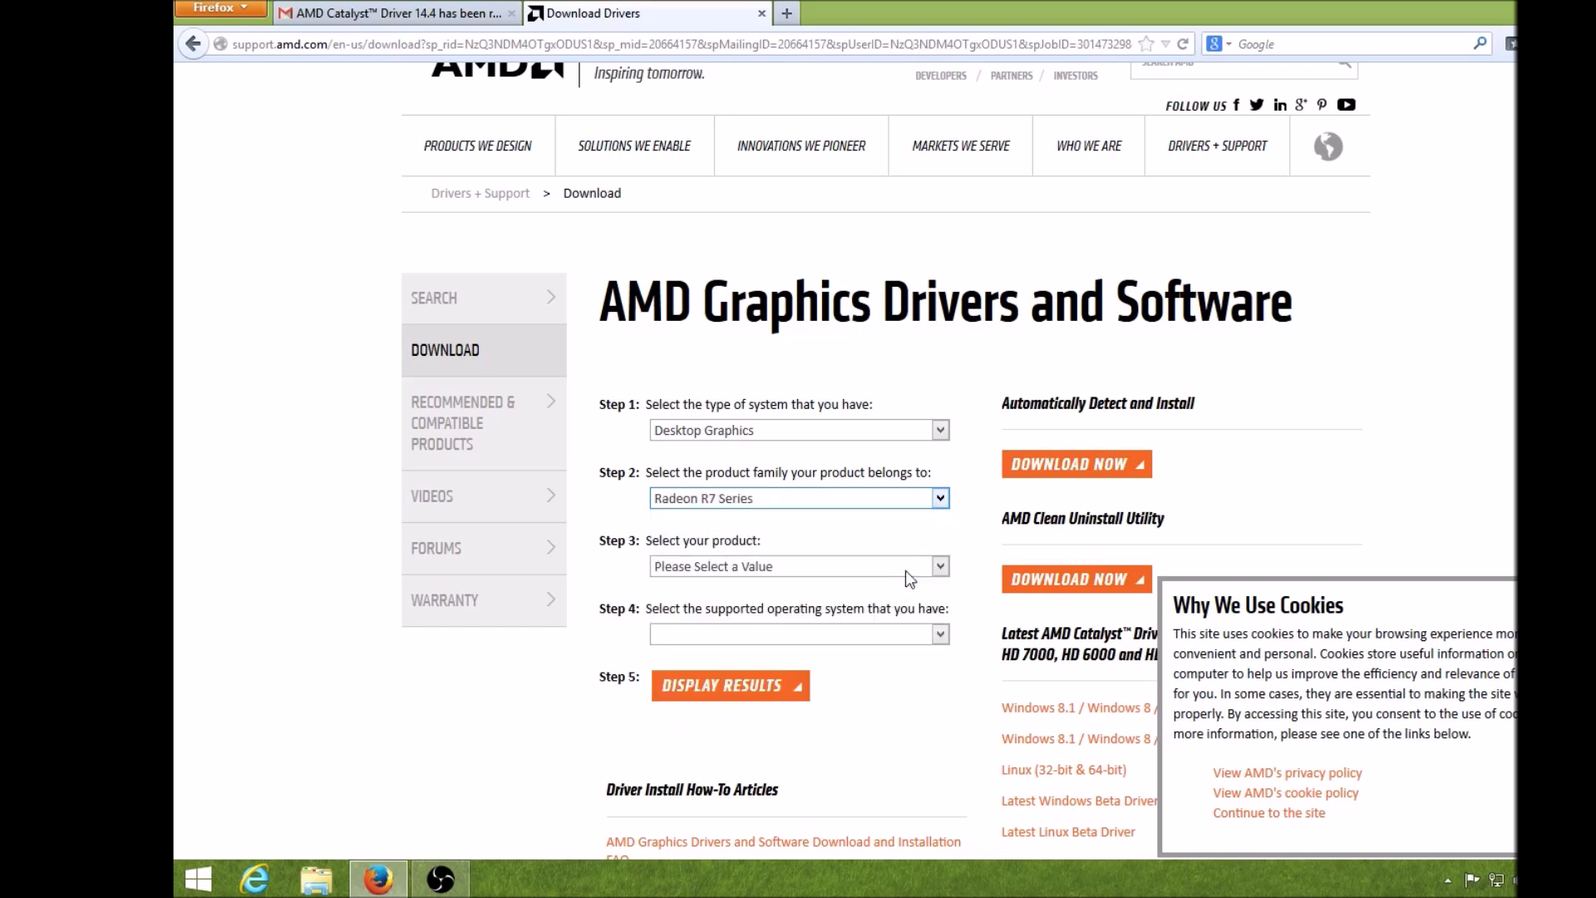
pyautogui.click(940, 567)
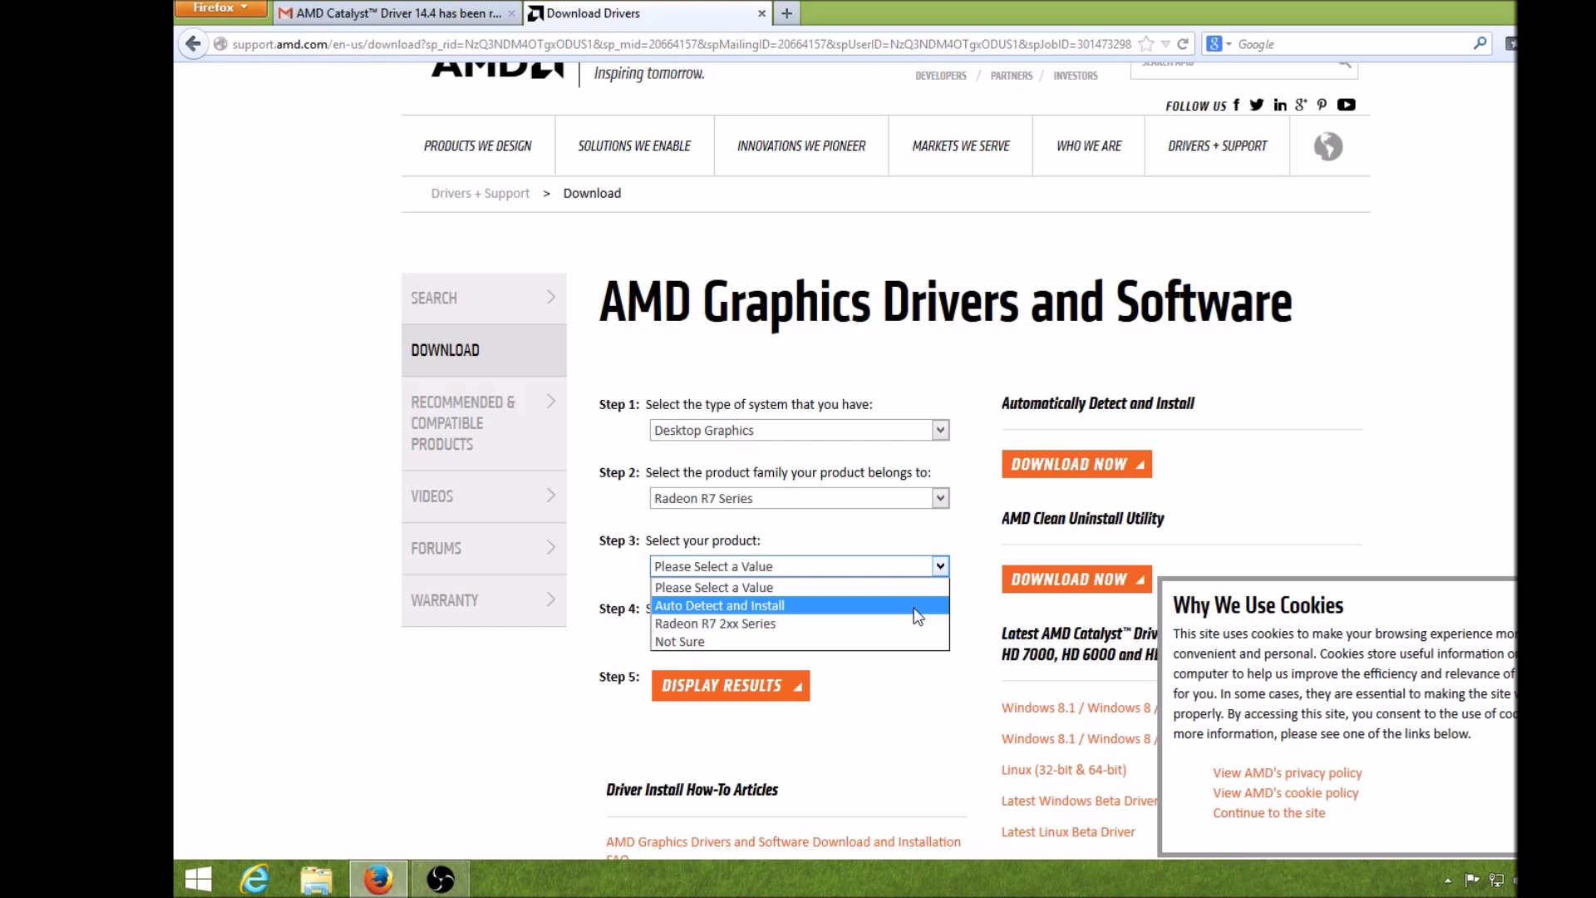
pyautogui.press('Up')
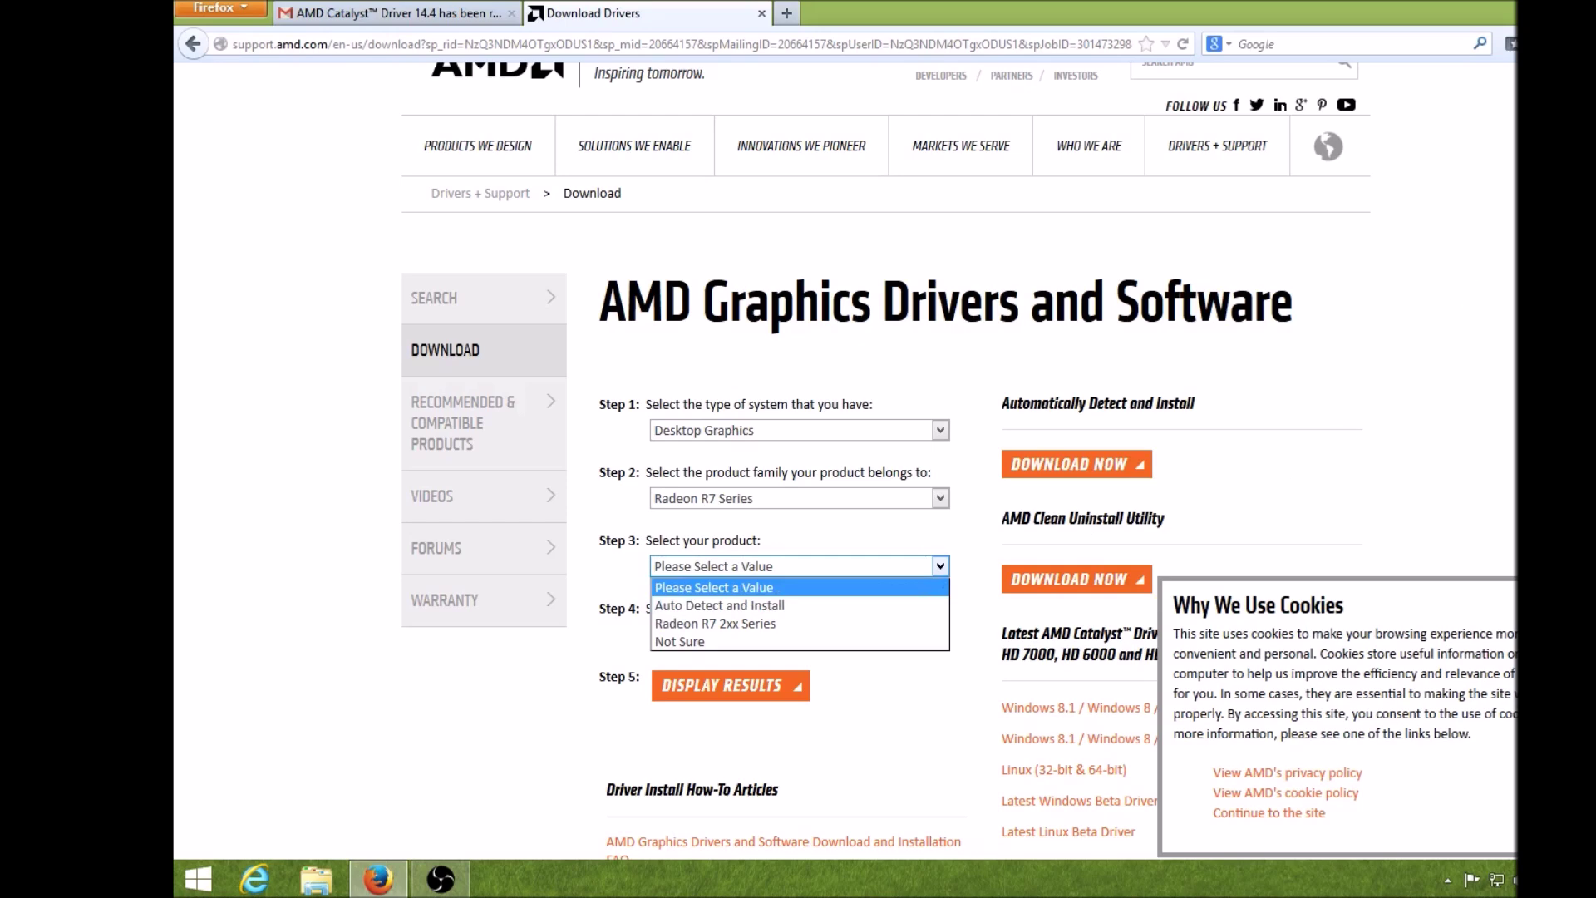
pyautogui.press('Return')
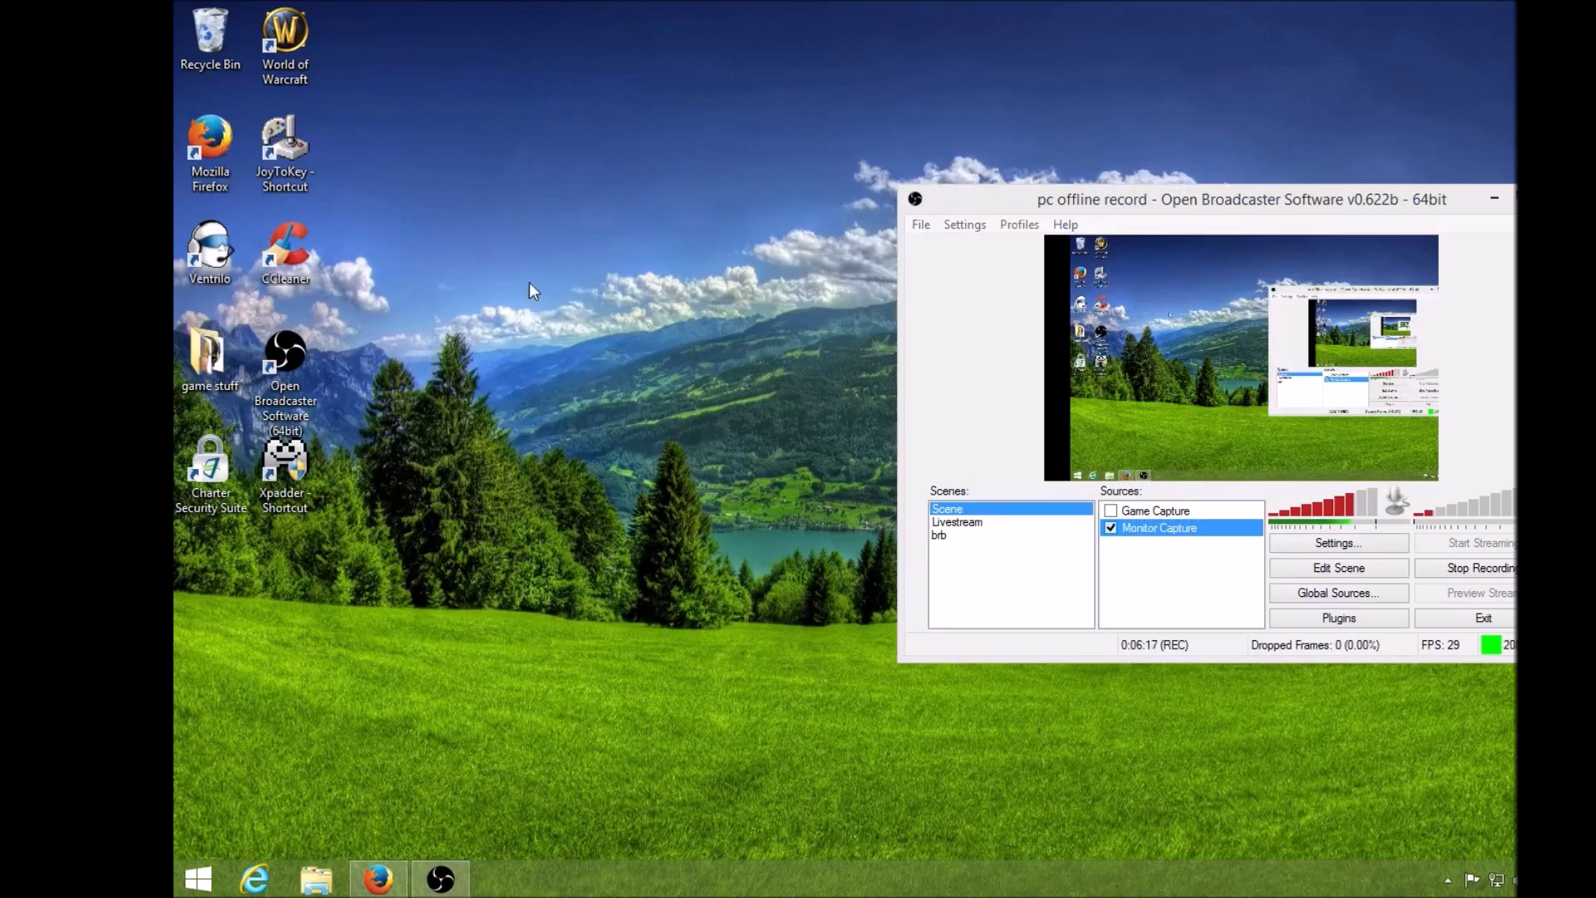
pyautogui.doubleClick(306, 266)
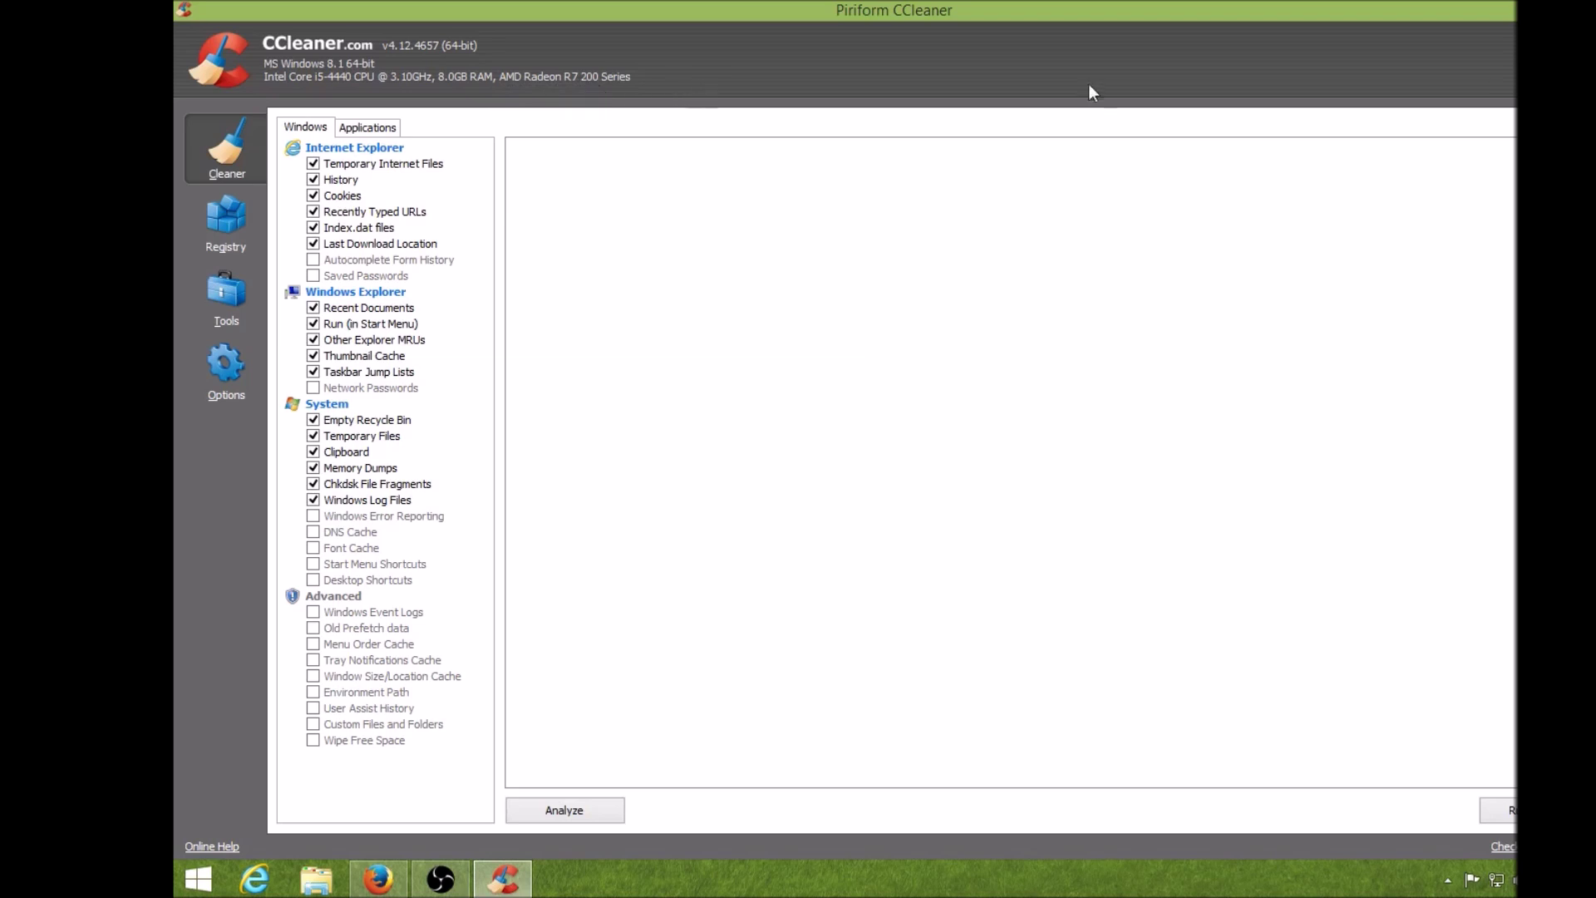
pyautogui.hotkey('alt', 'F4')
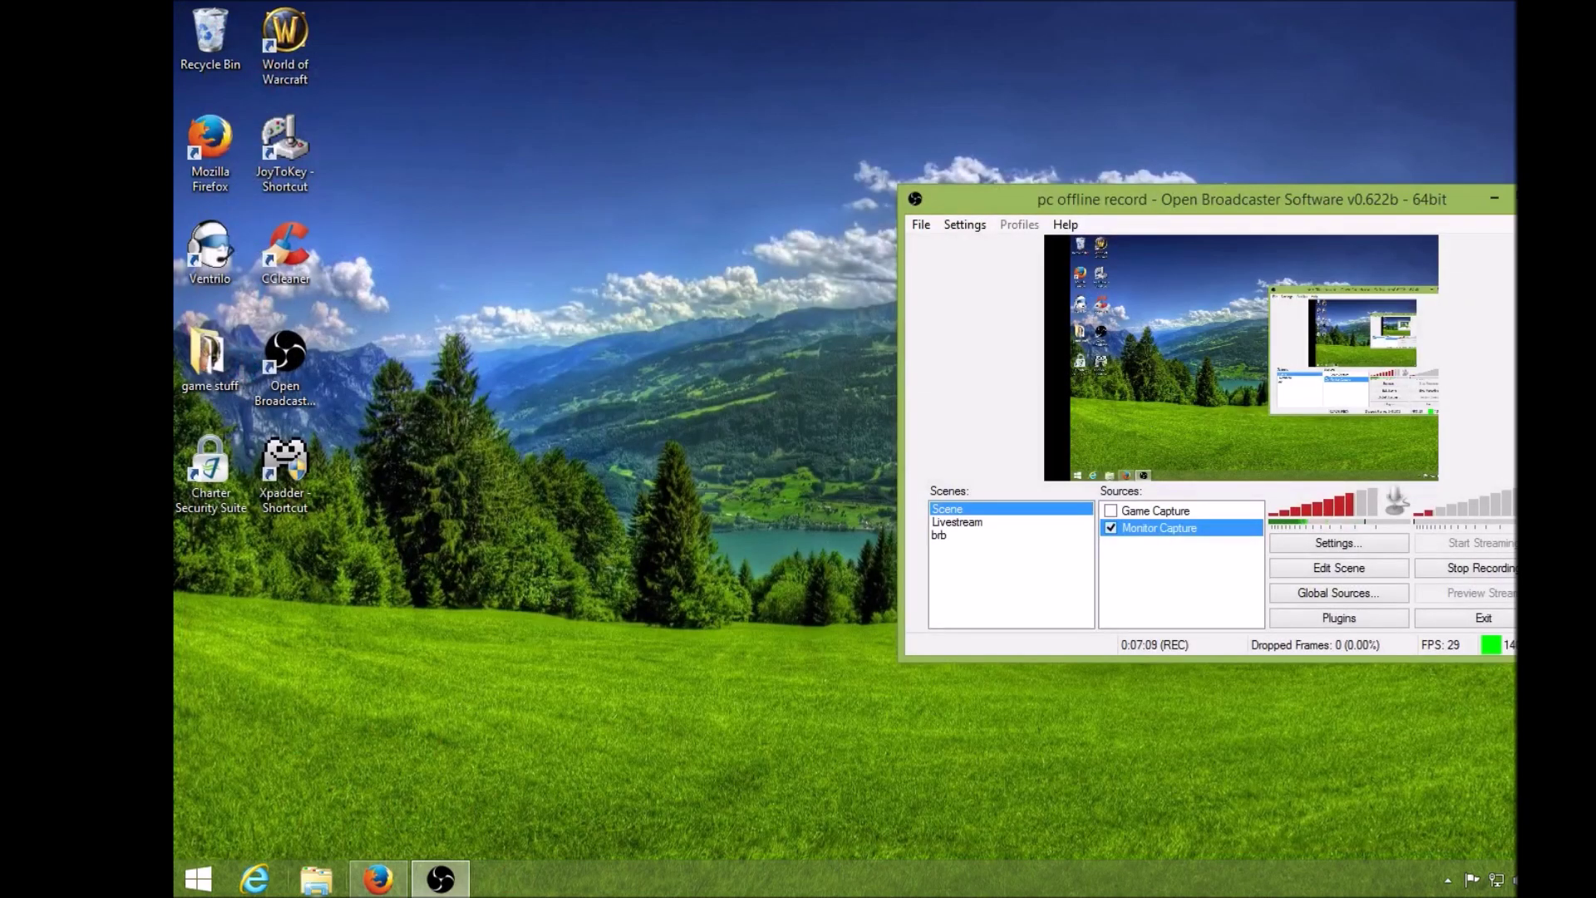
# Select Radeon R7 2xx Series on Windows 8.1 - 64 Bit and display the matching driver results.
pyautogui.click(370, 886)
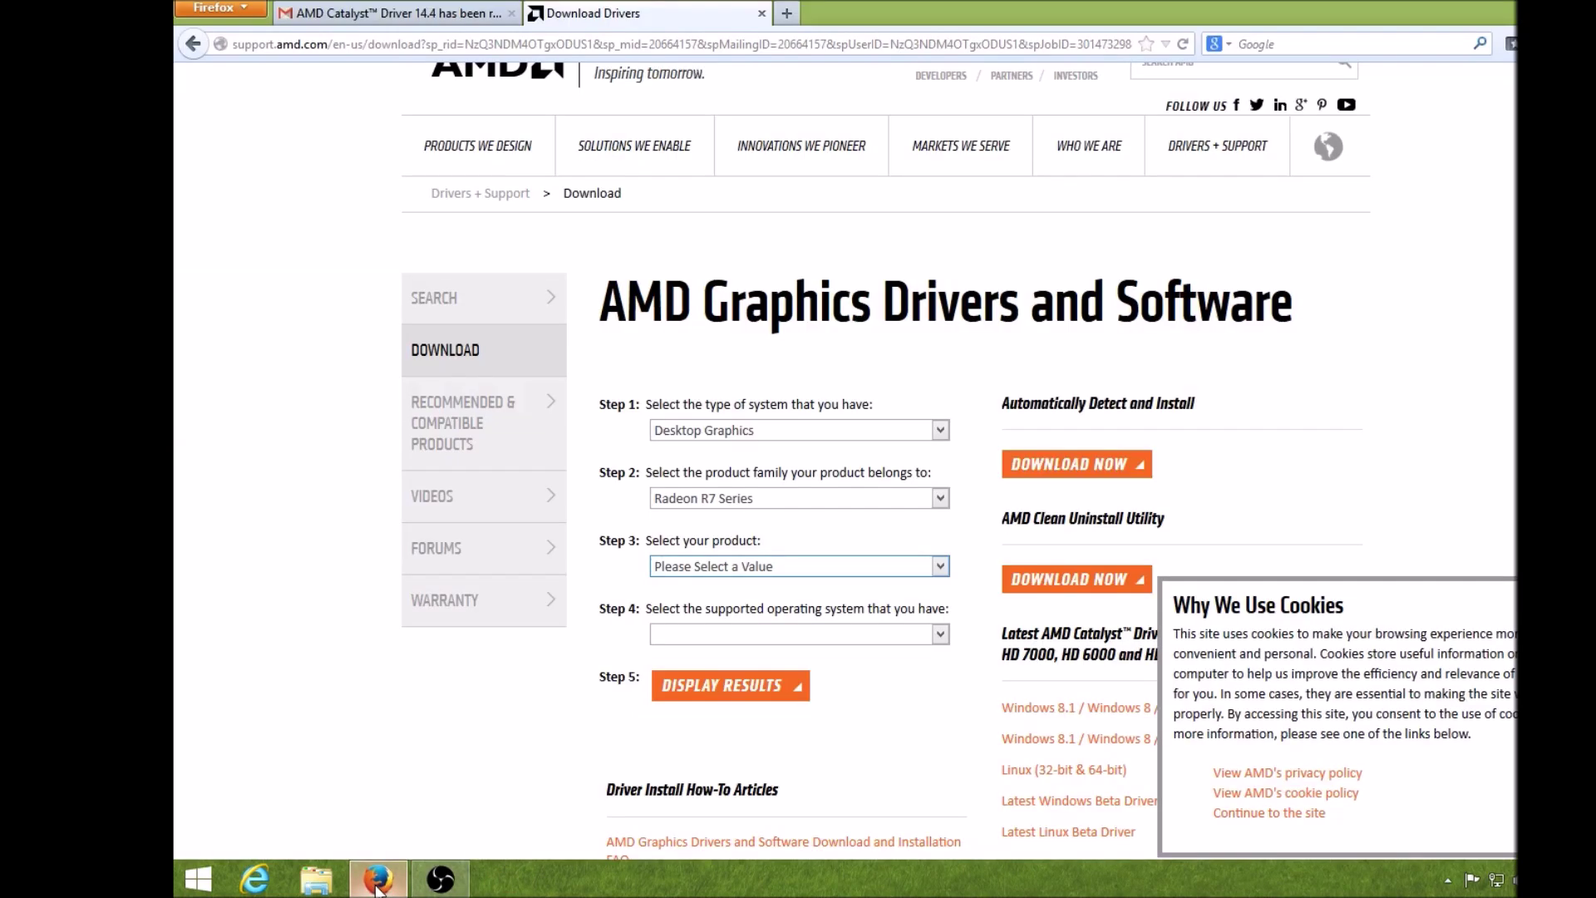
pyautogui.click(939, 566)
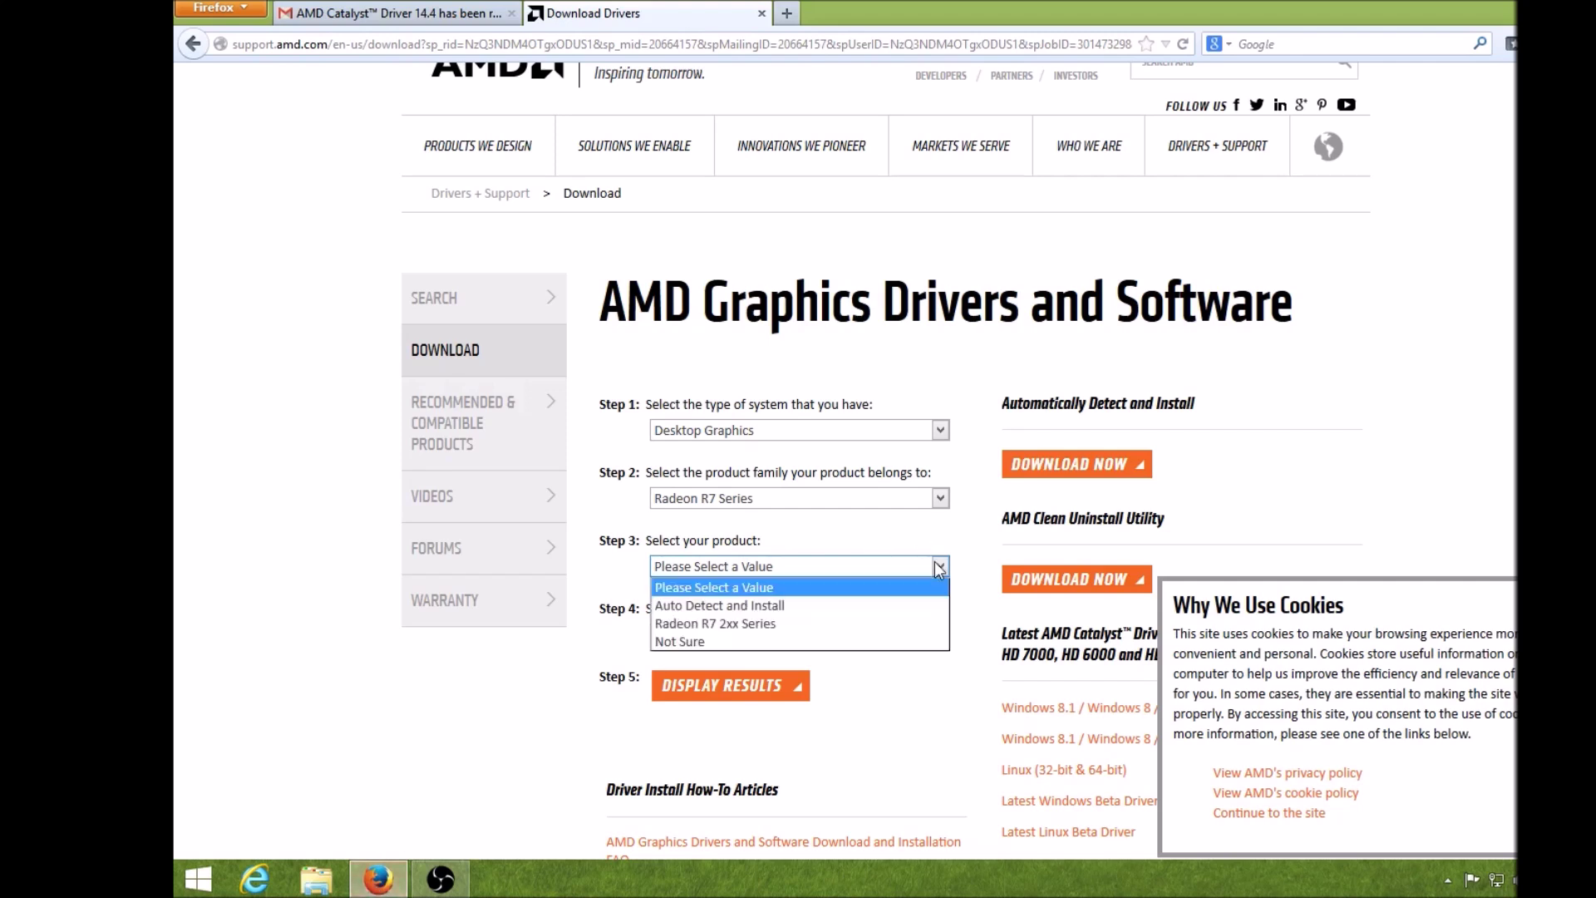
pyautogui.click(872, 624)
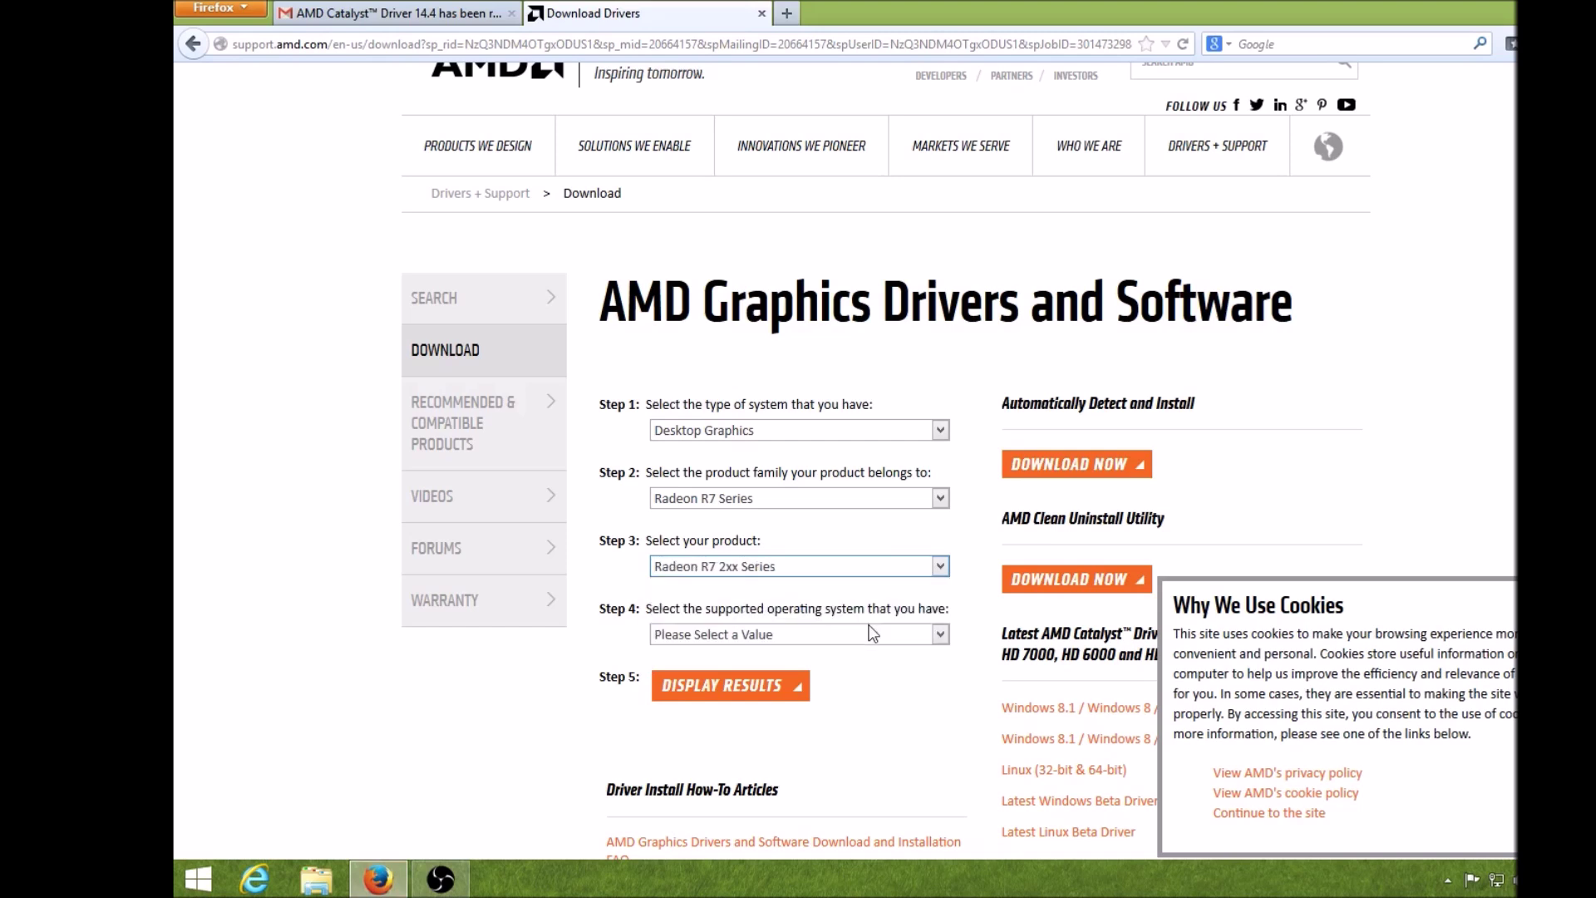
pyautogui.click(941, 634)
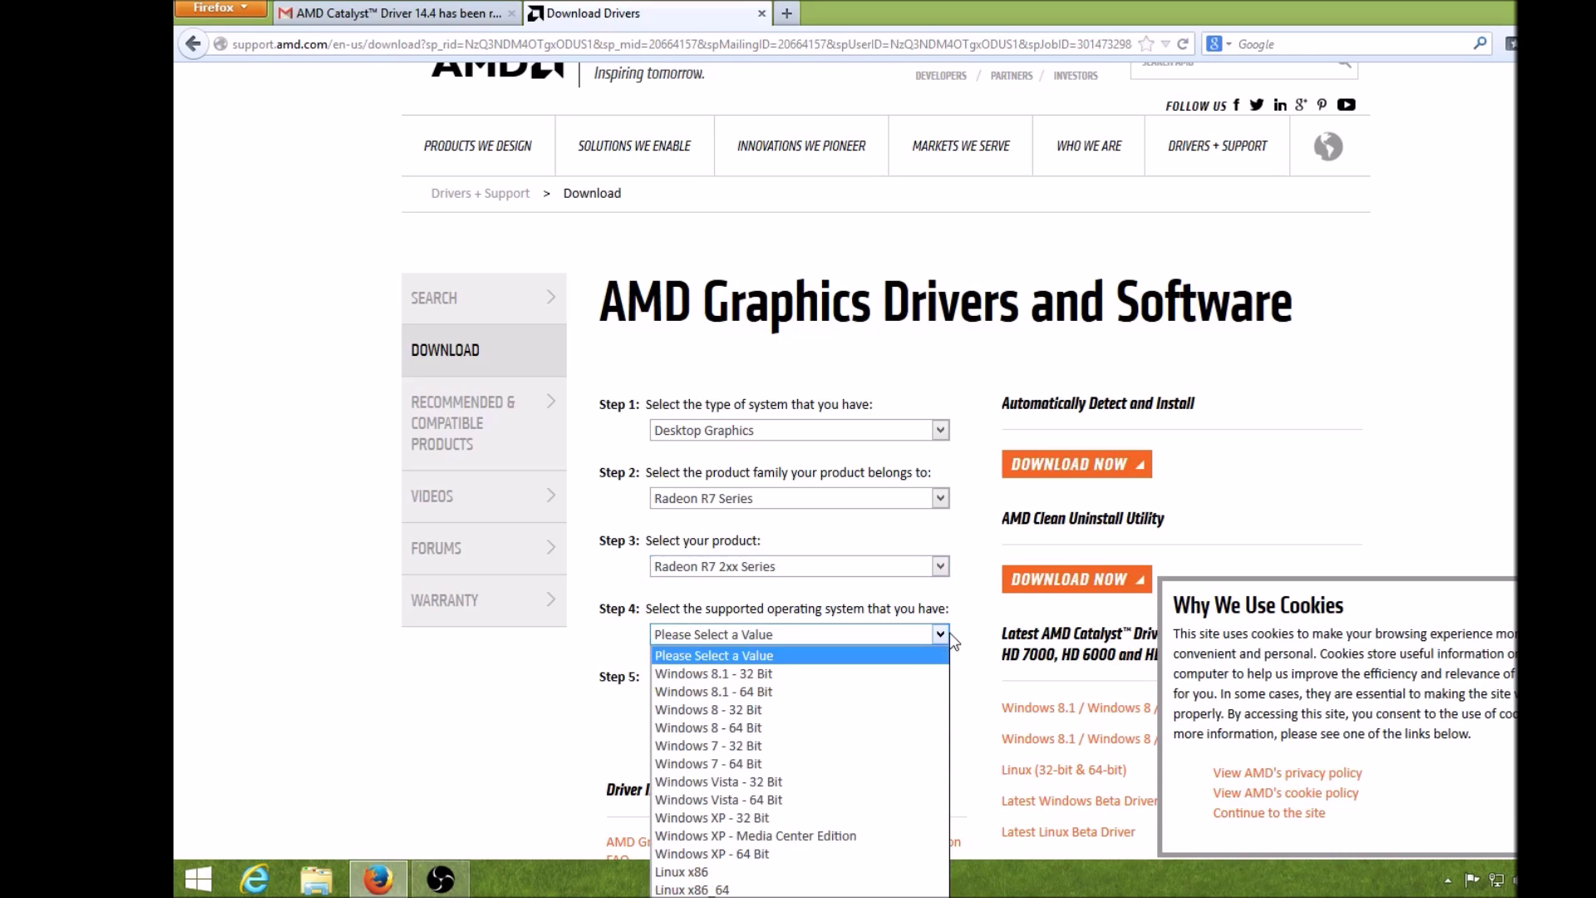
pyautogui.click(902, 692)
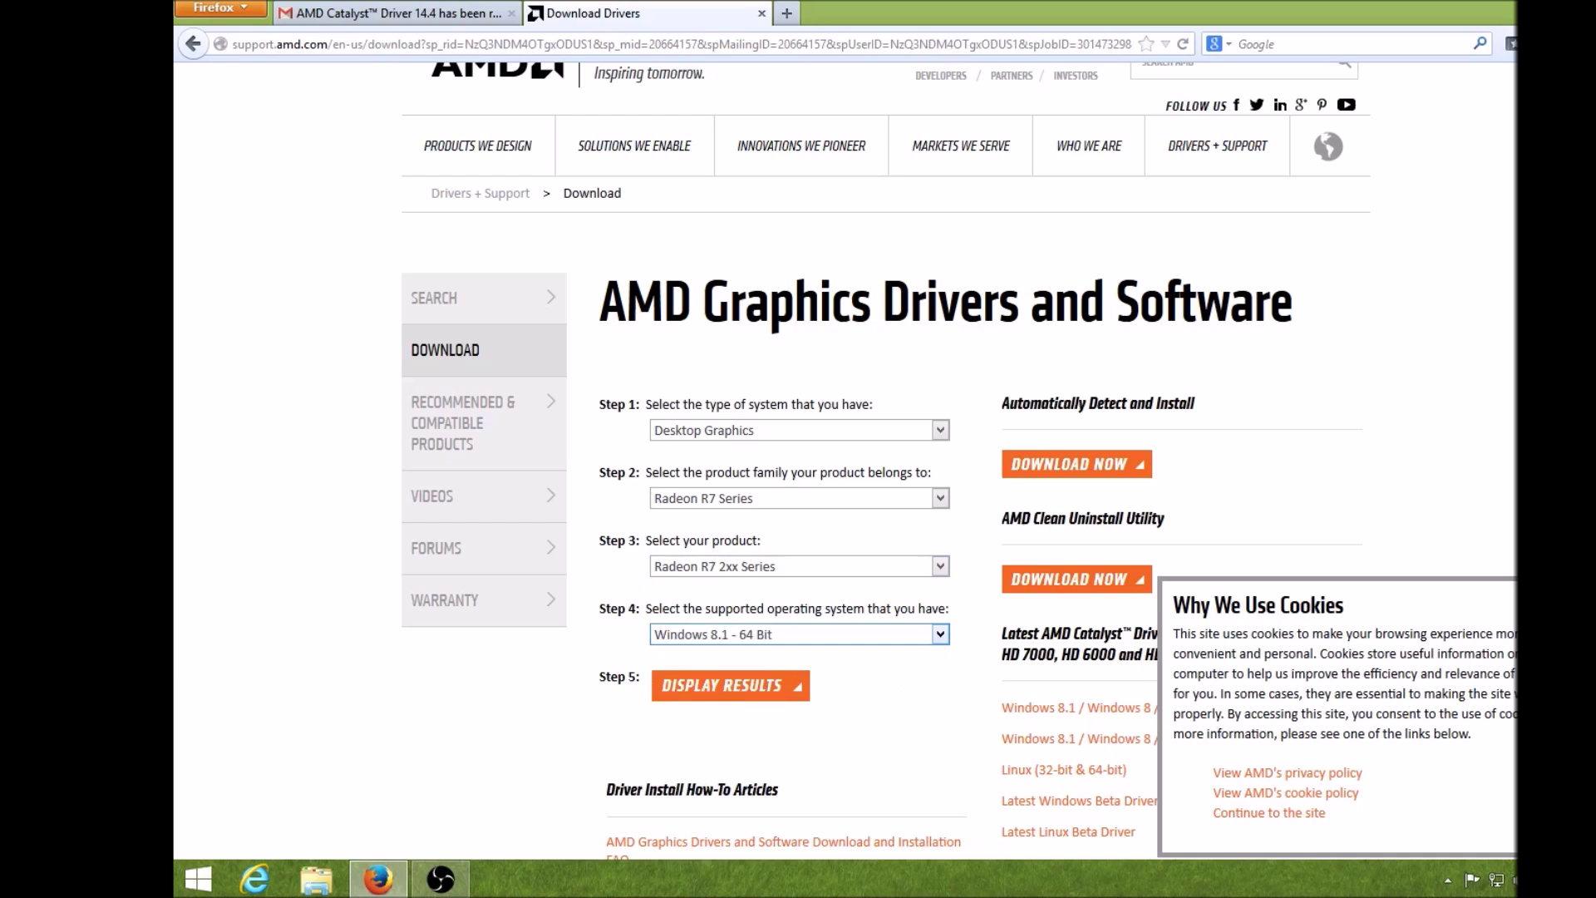
pyautogui.scroll(-6, 1085, 512)
pyautogui.scroll(3, 1084, 511)
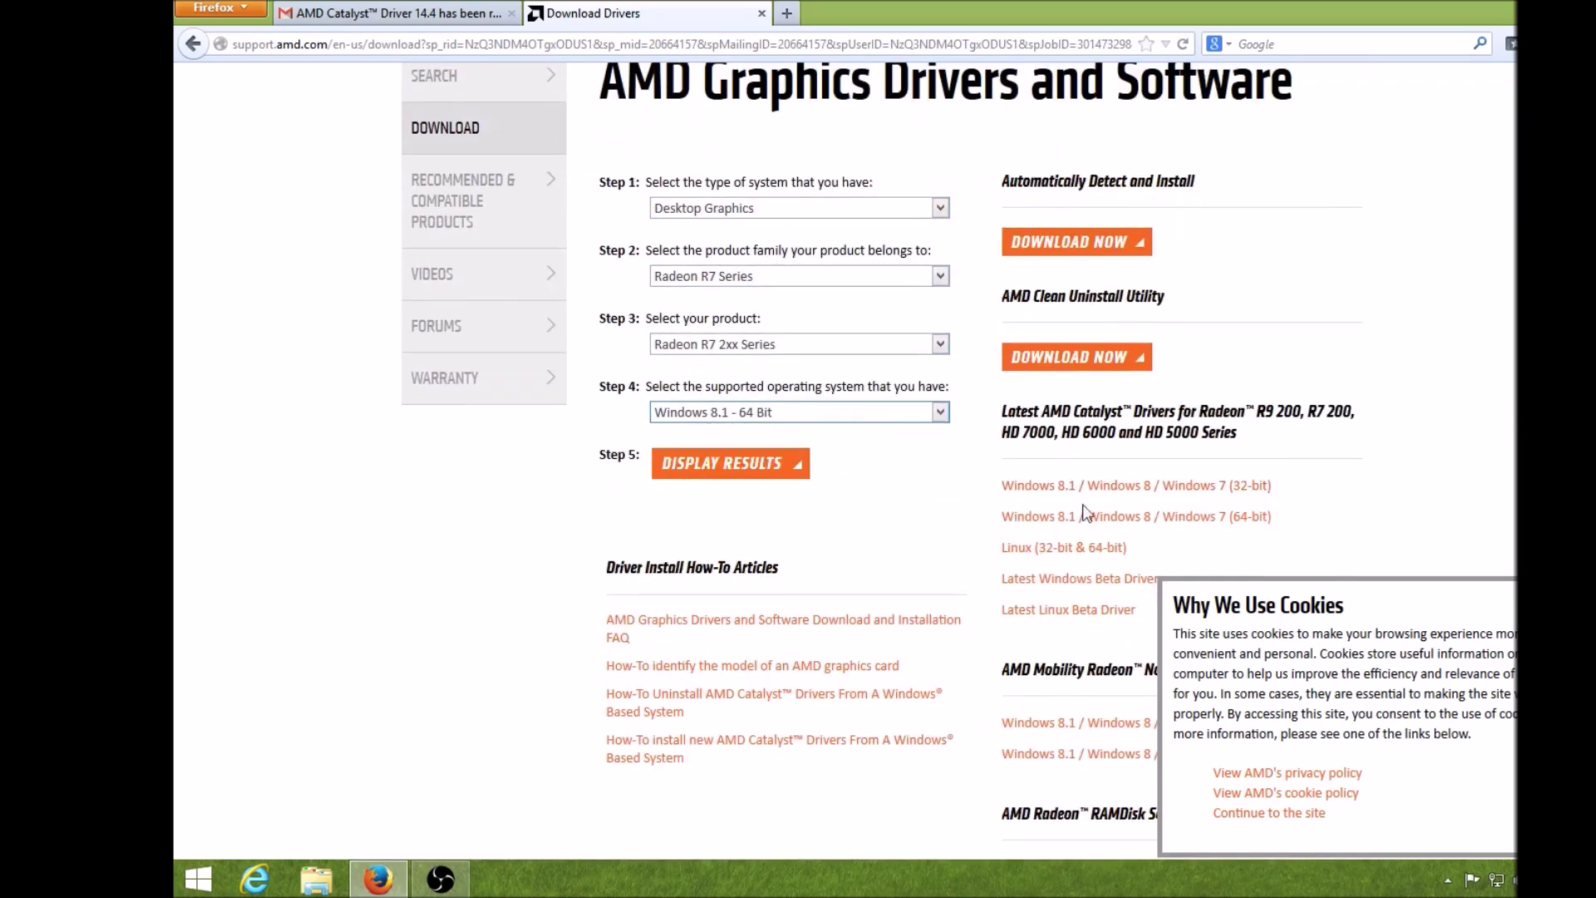
pyautogui.click(758, 462)
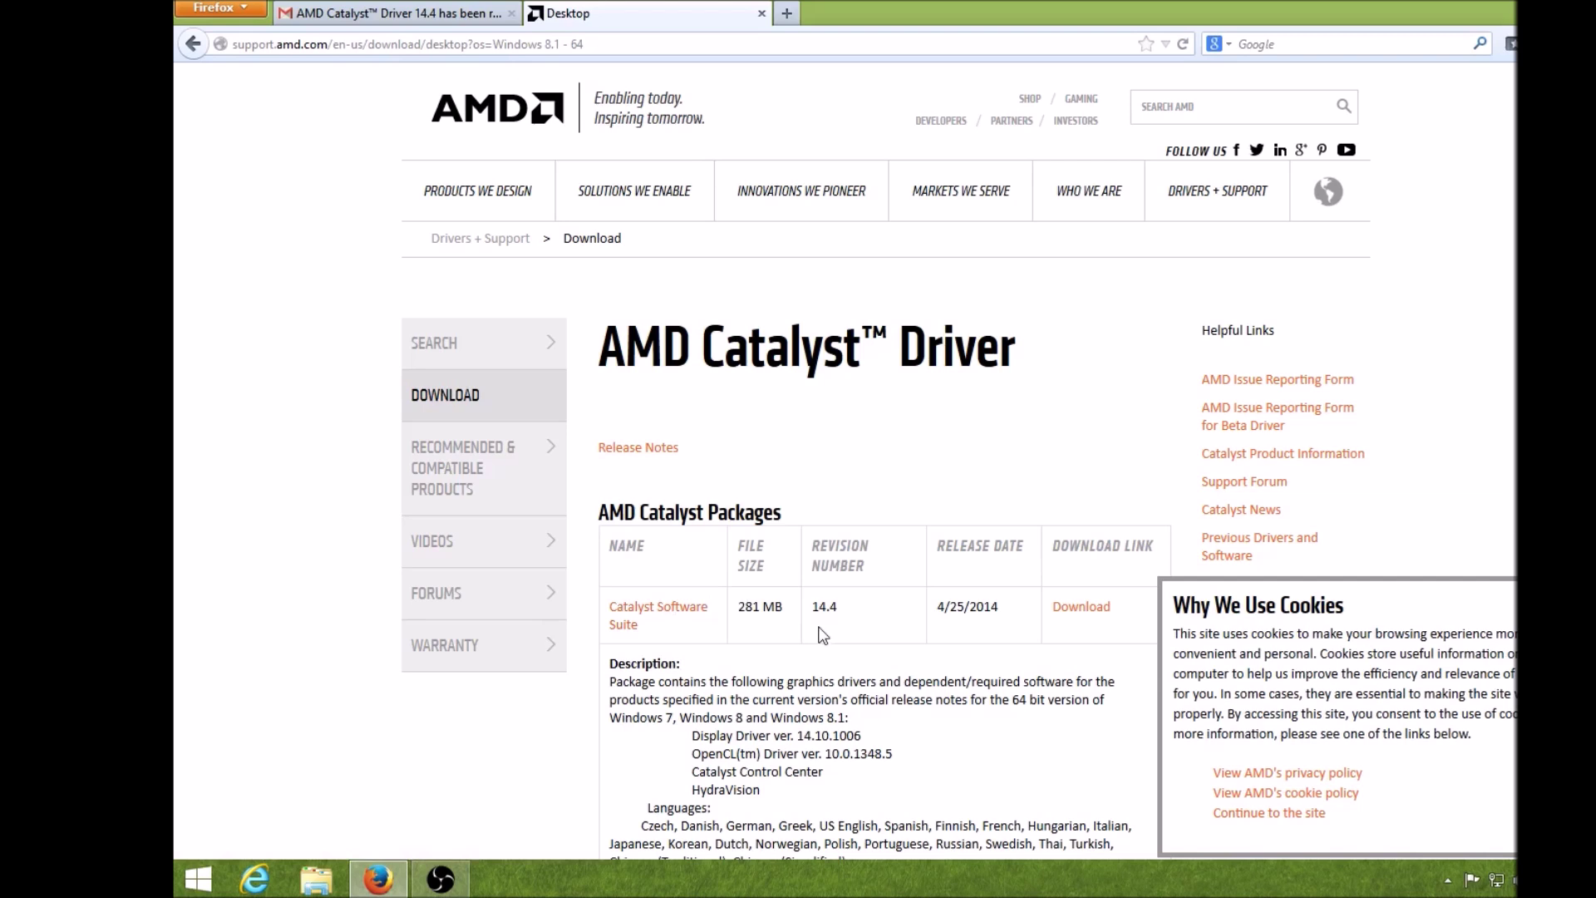
# Save the Catalyst Software Suite 14.4 installer, confirm the download finished, and minimize Firefox.
pyautogui.click(1071, 616)
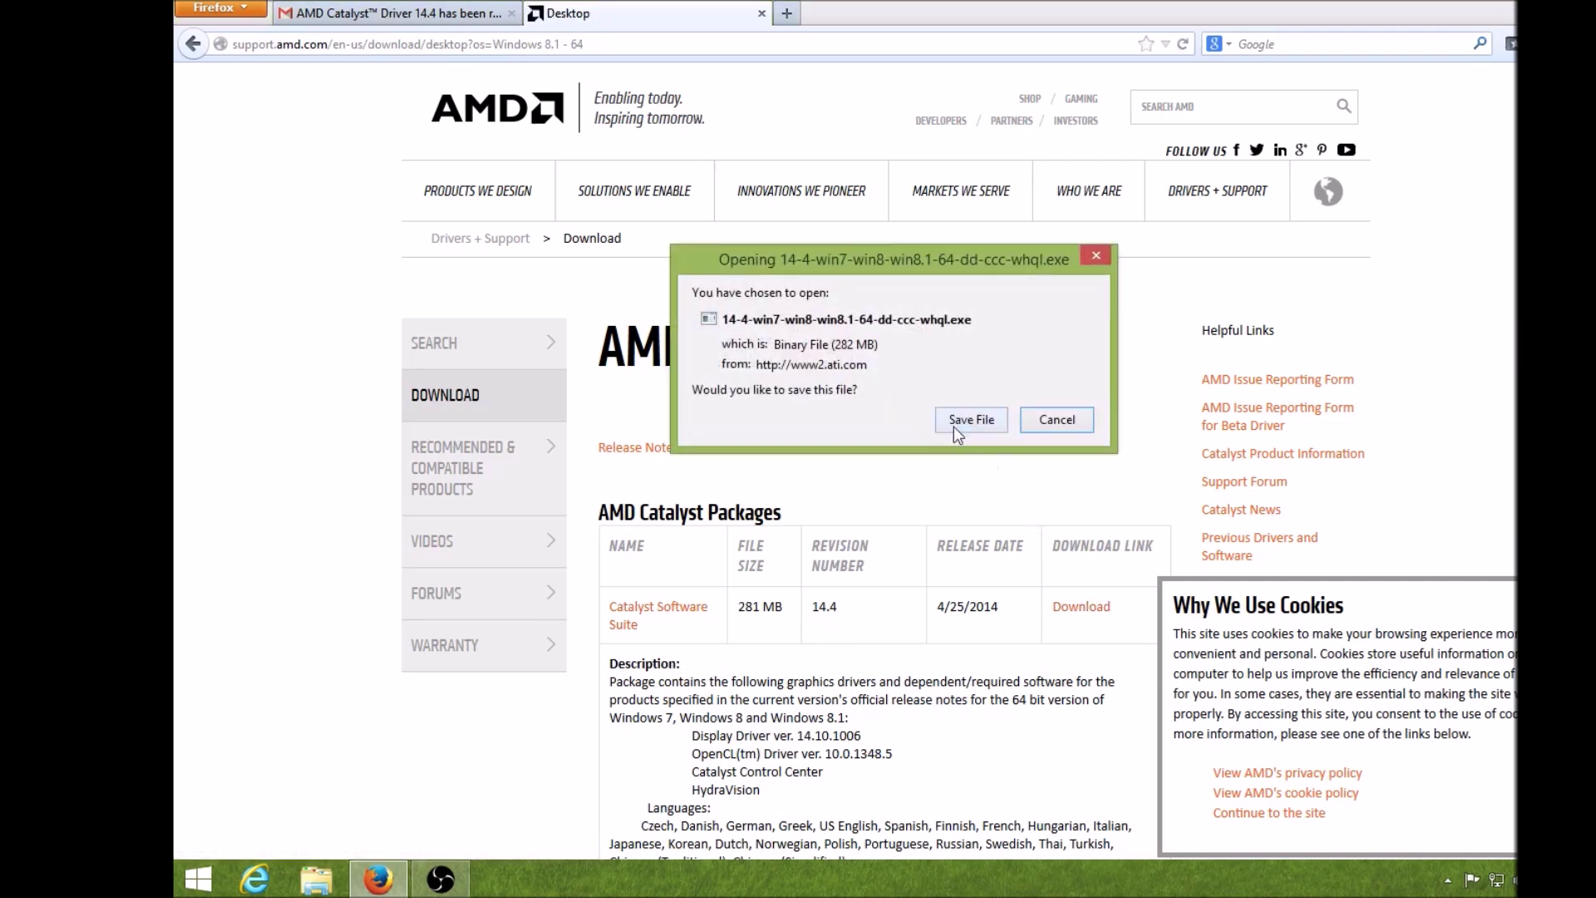
pyautogui.click(965, 420)
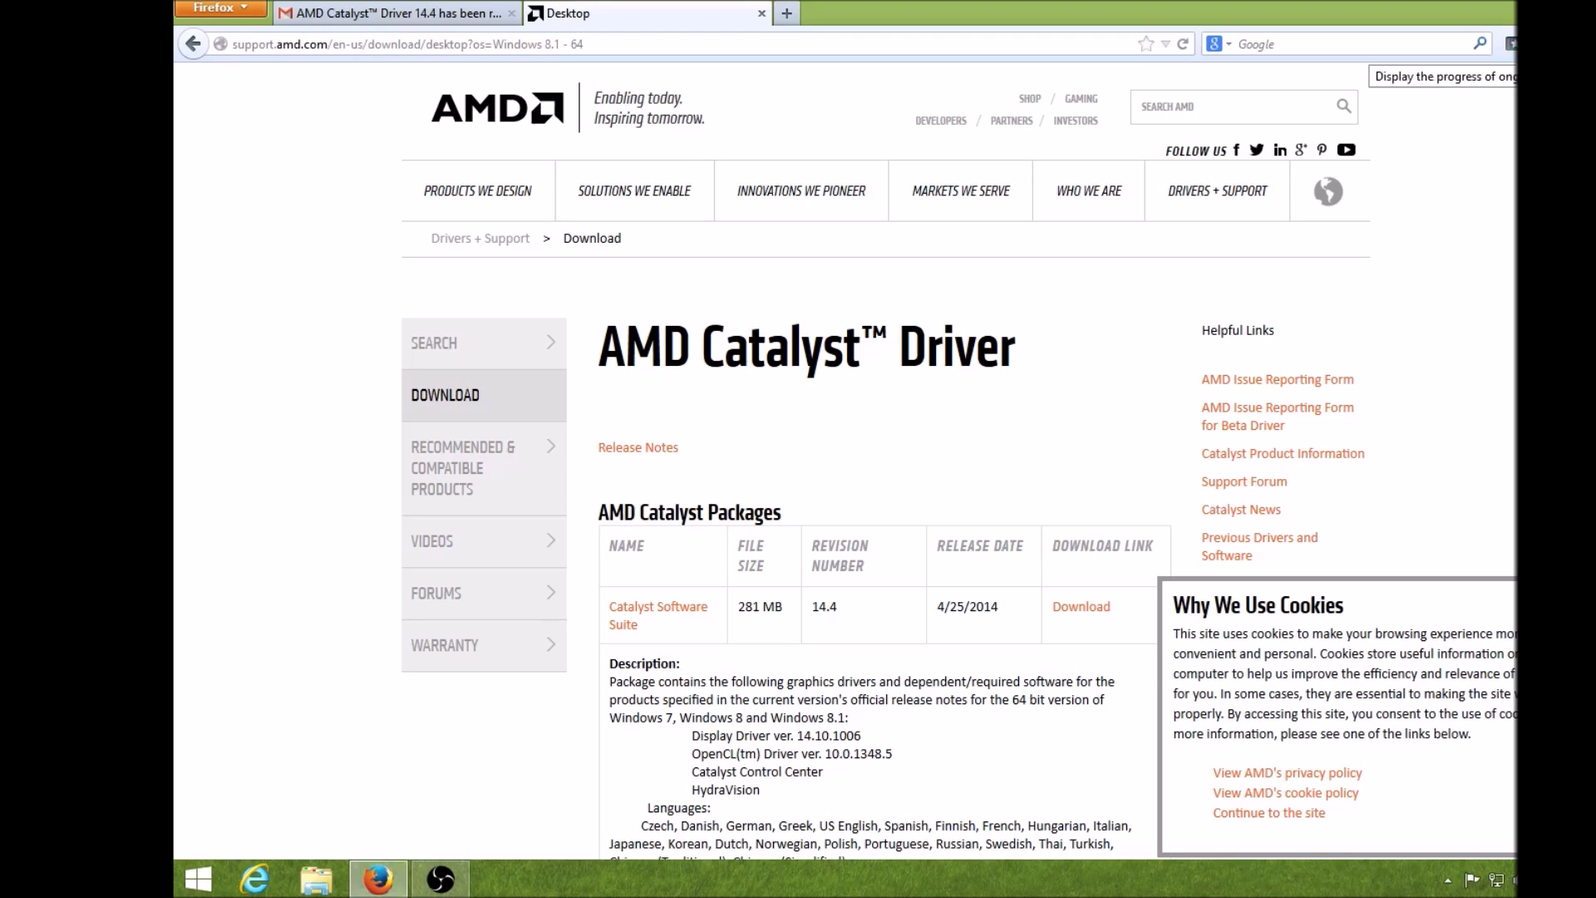
pyautogui.click(1509, 44)
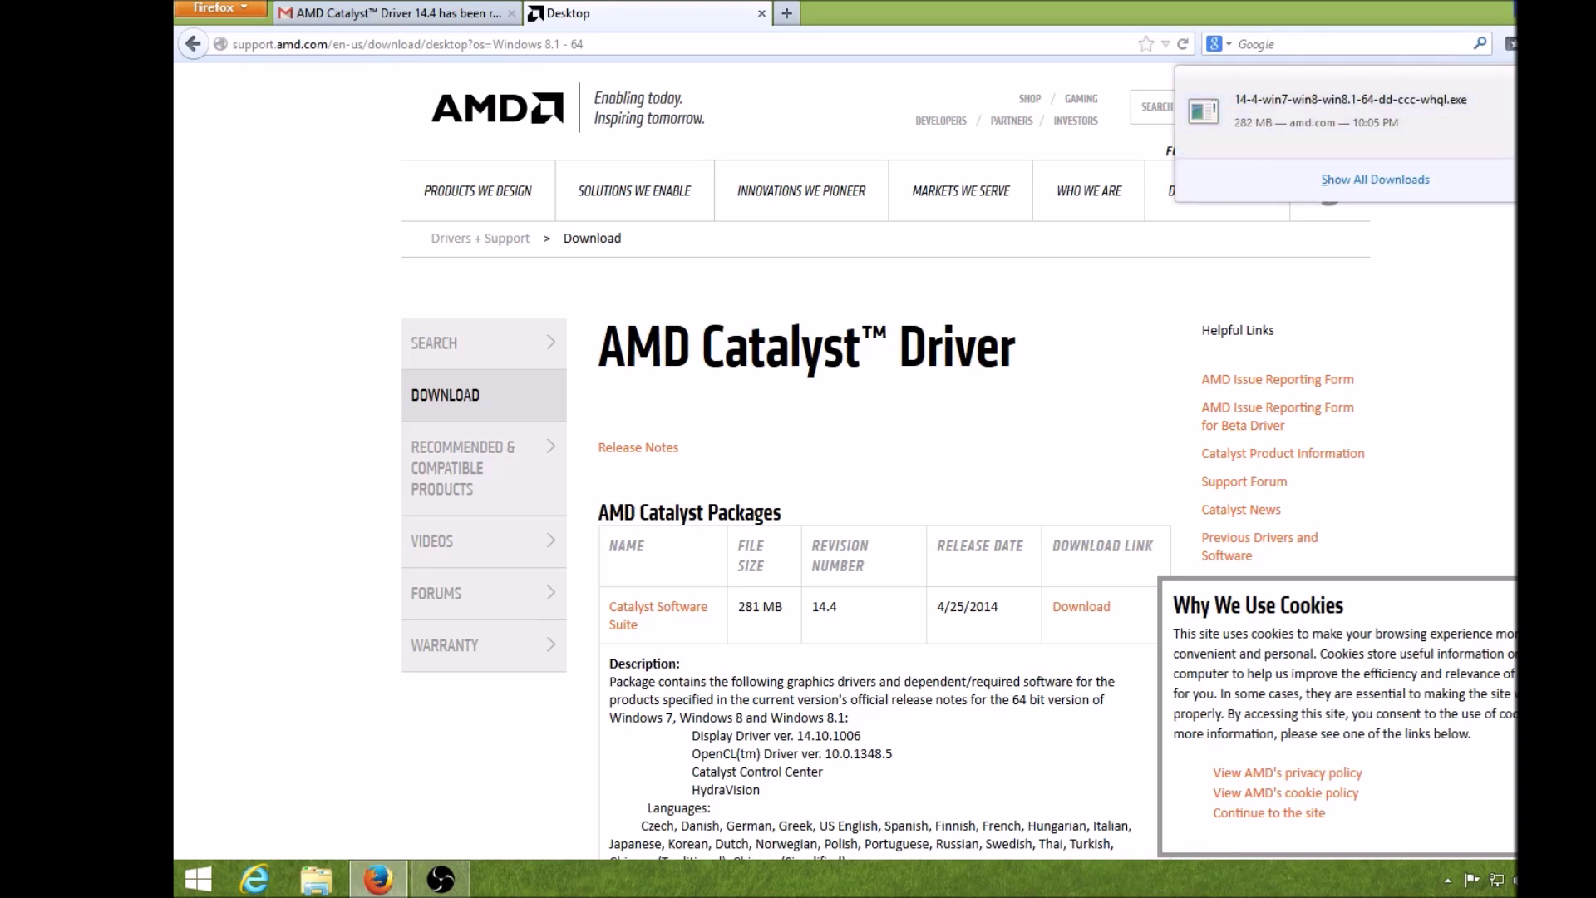
pyautogui.press('super+Down')
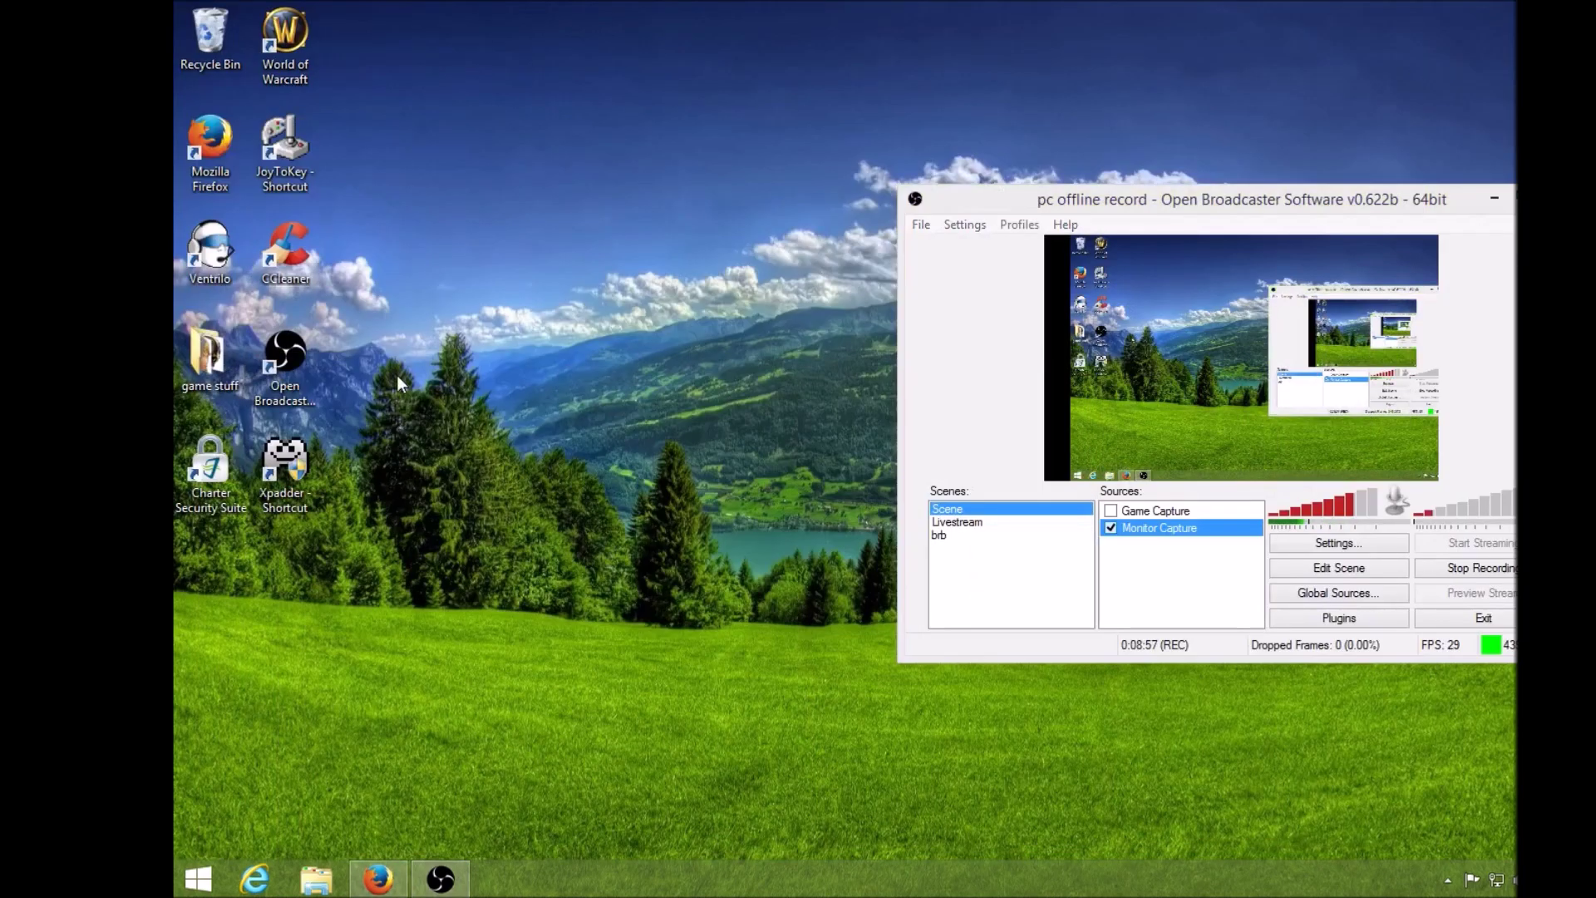
# Open the Downloads folder and review the Properties of the 13-12 driver installer.
pyautogui.click(314, 886)
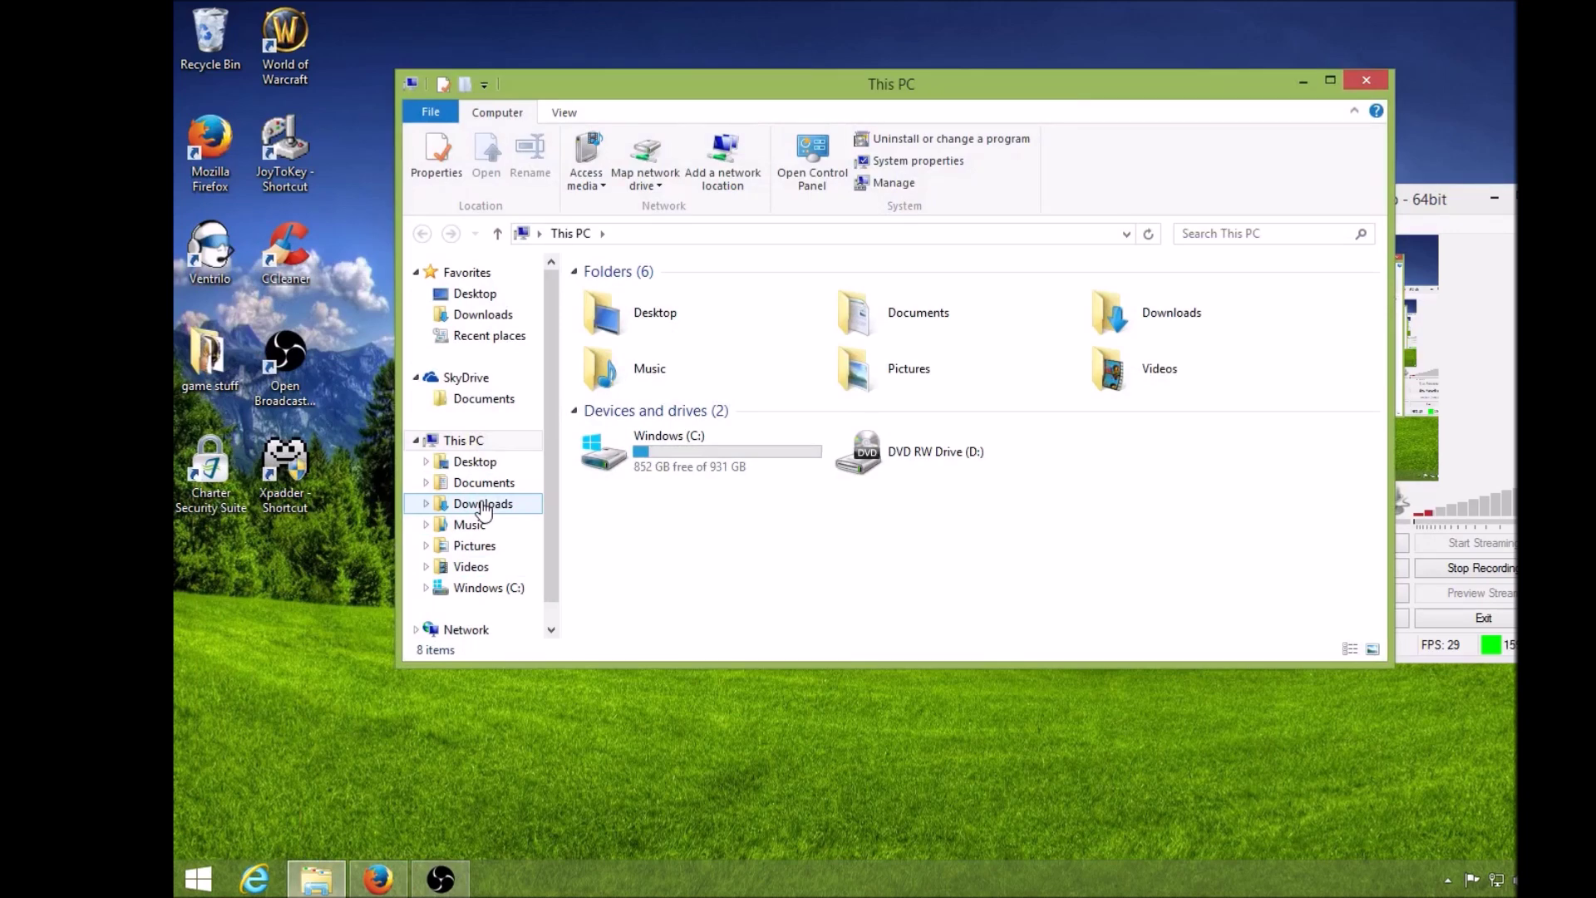
pyautogui.click(483, 504)
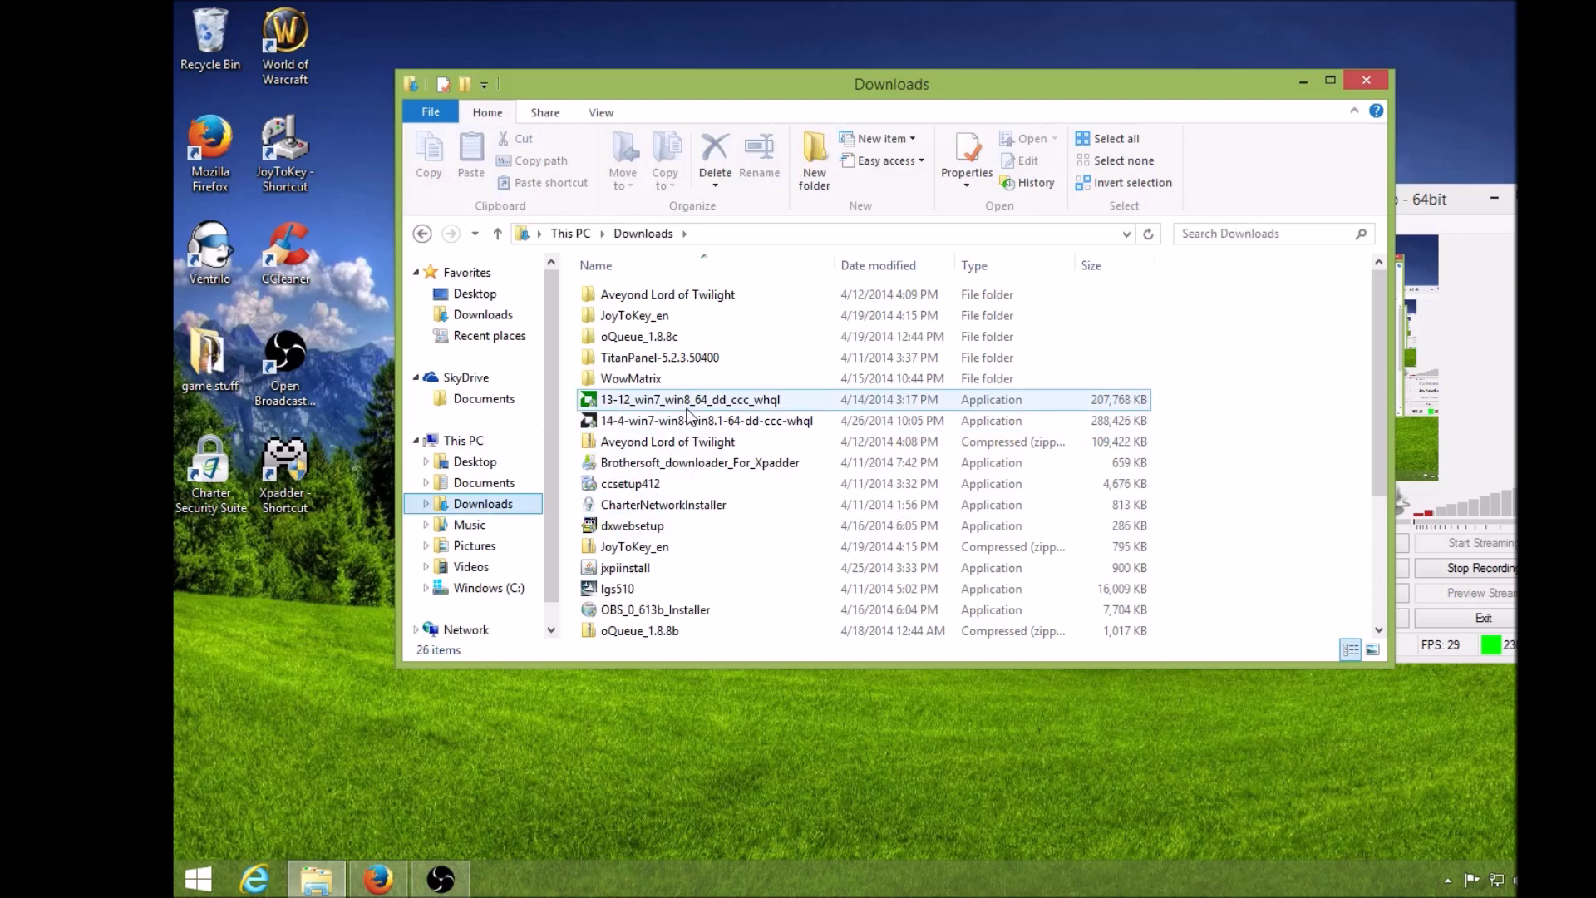
pyautogui.moveTo(688, 413)
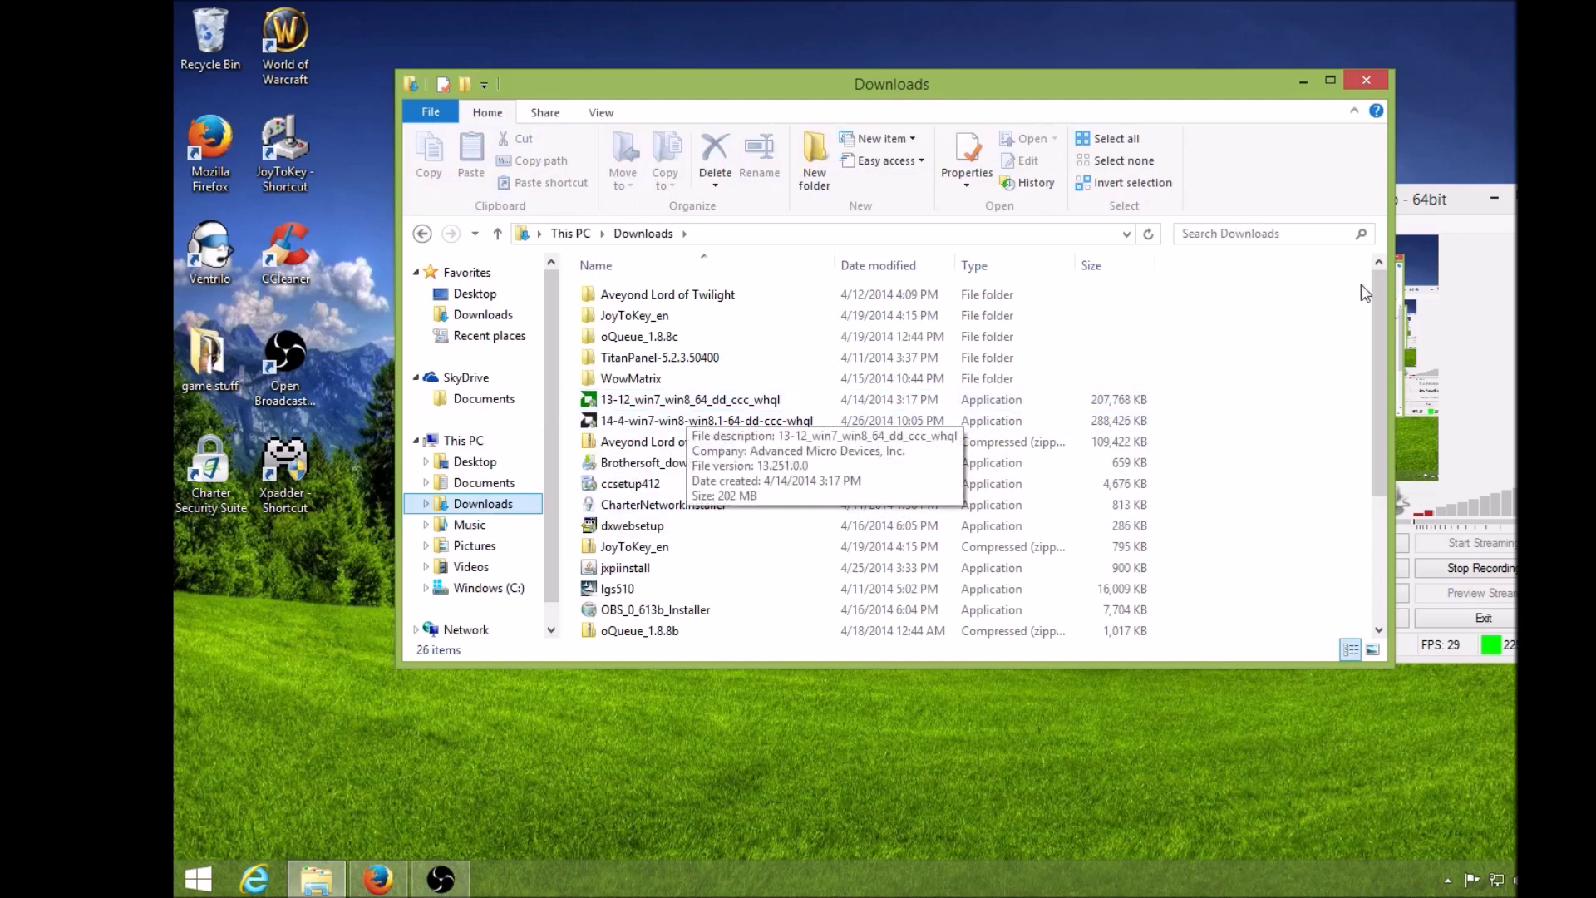
pyautogui.moveTo(750, 404)
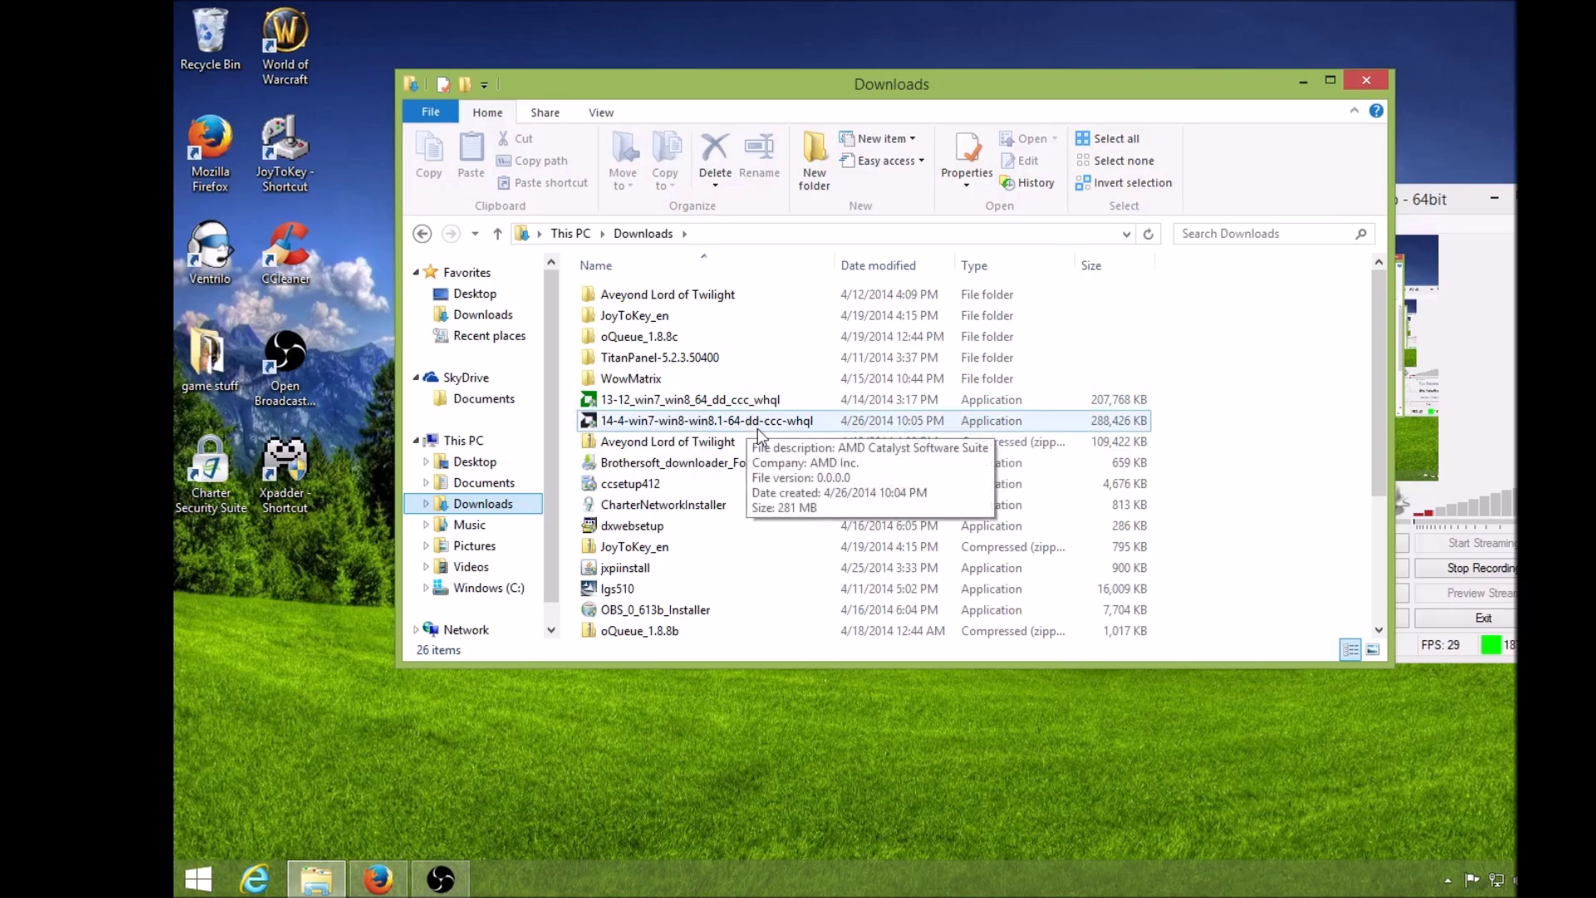
pyautogui.moveTo(698, 590)
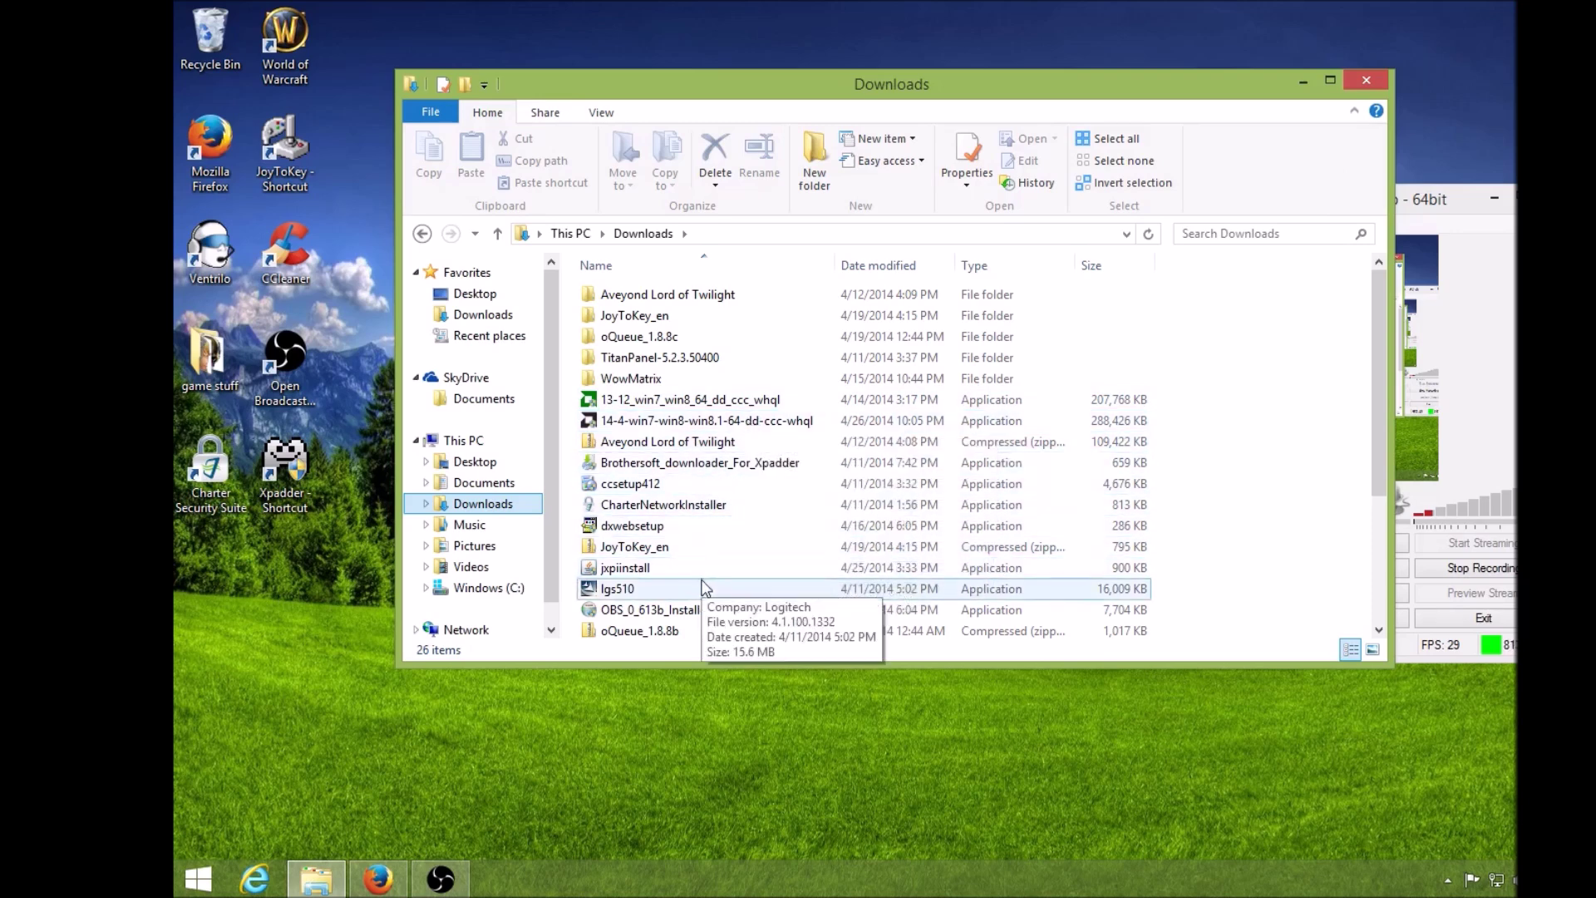
pyautogui.rightClick(670, 404)
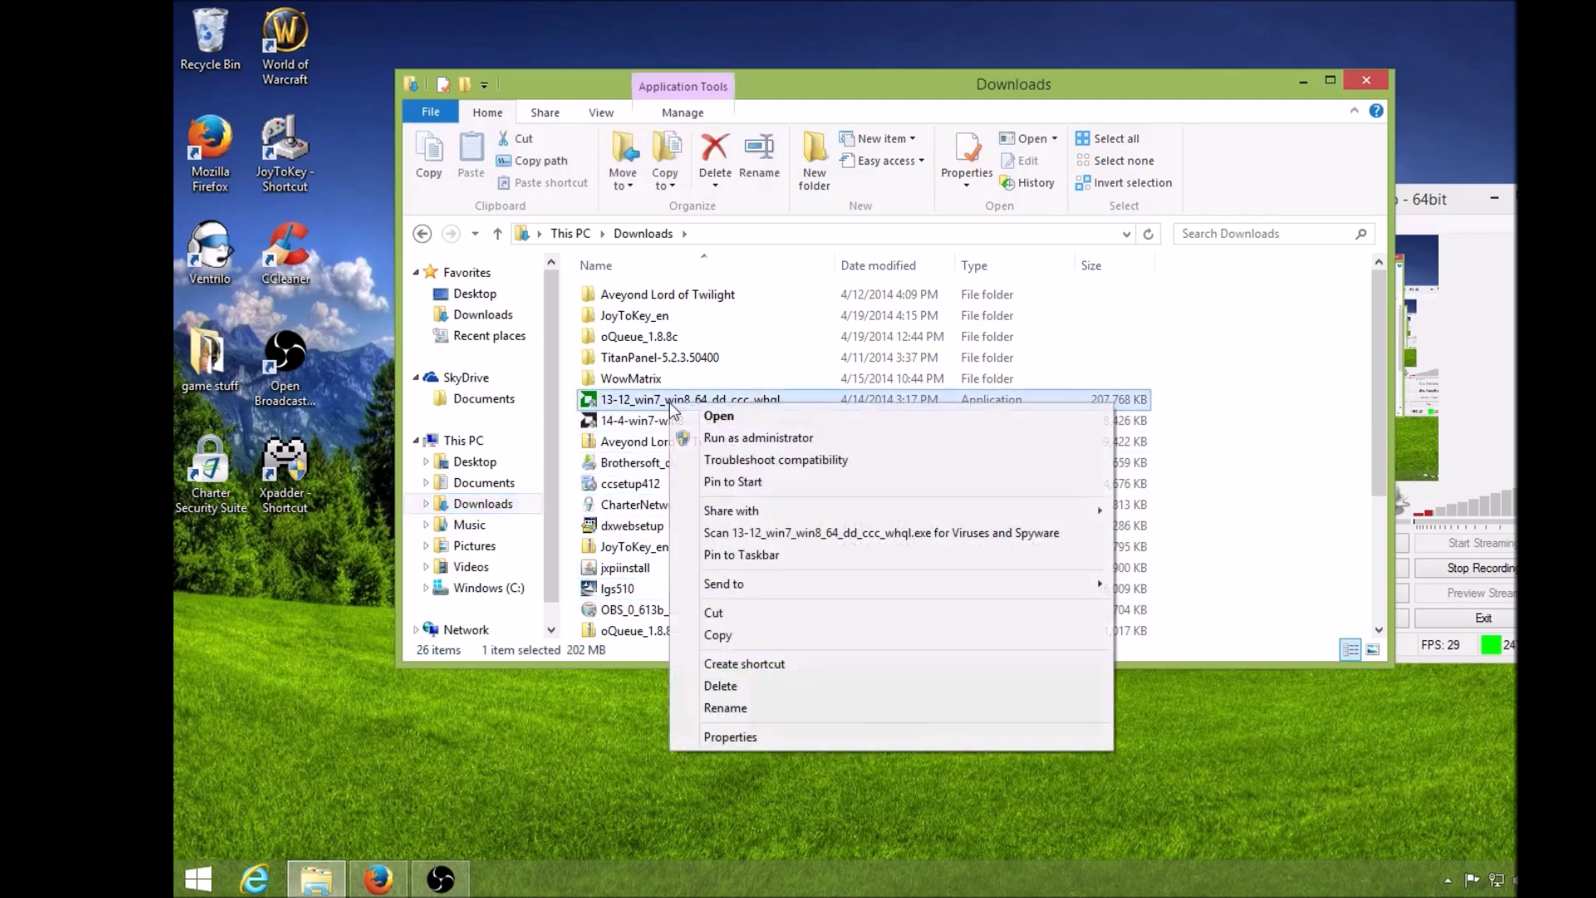
pyautogui.click(746, 742)
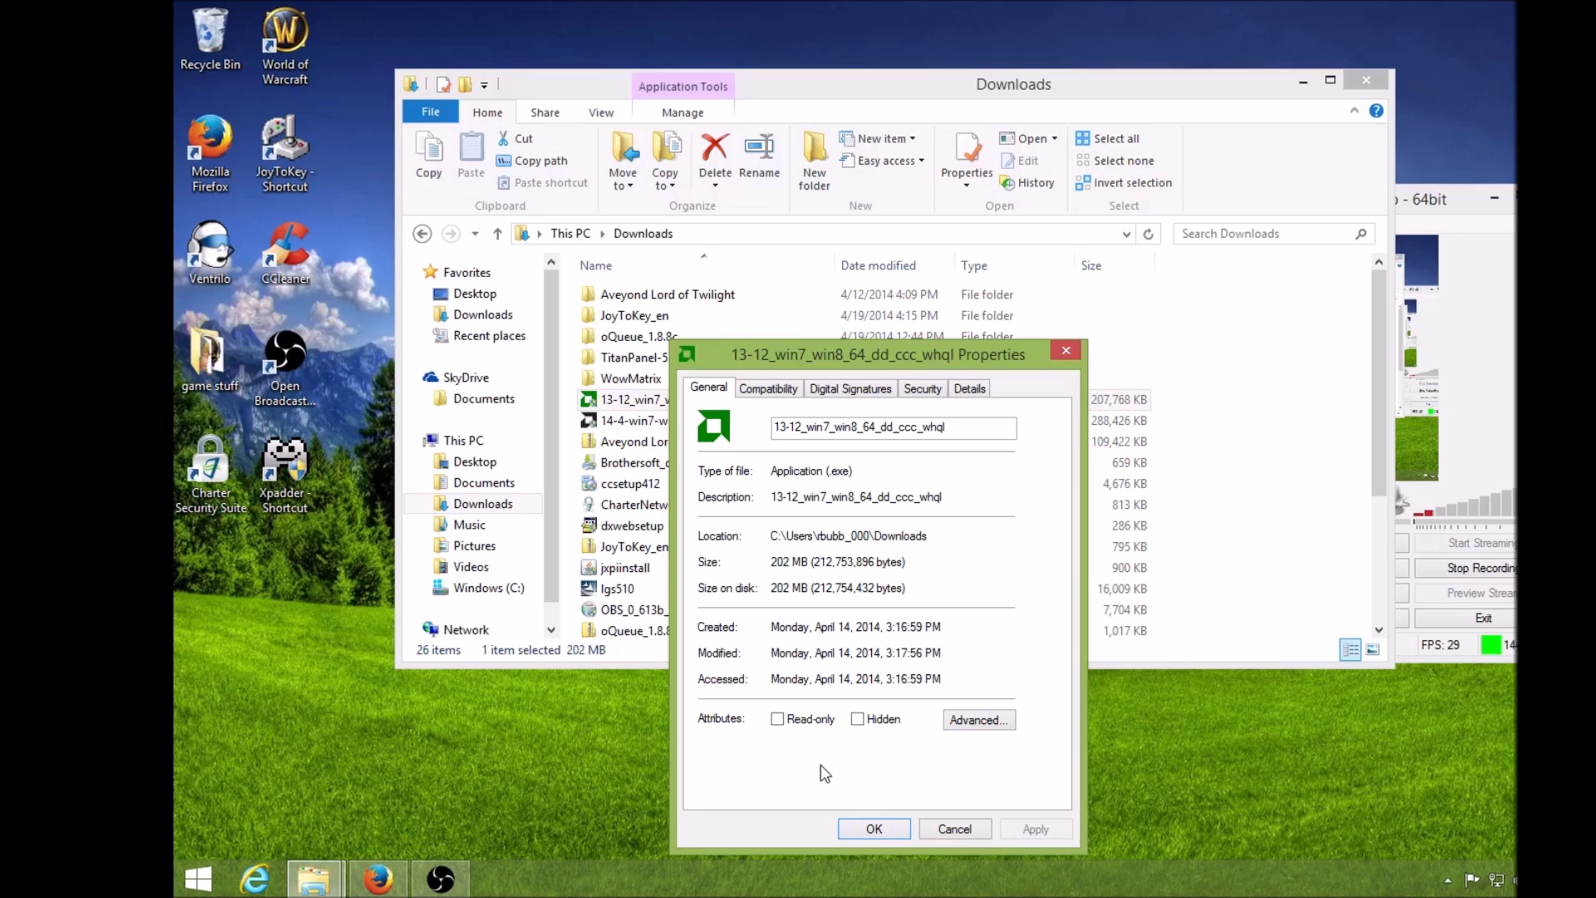
pyautogui.click(1066, 350)
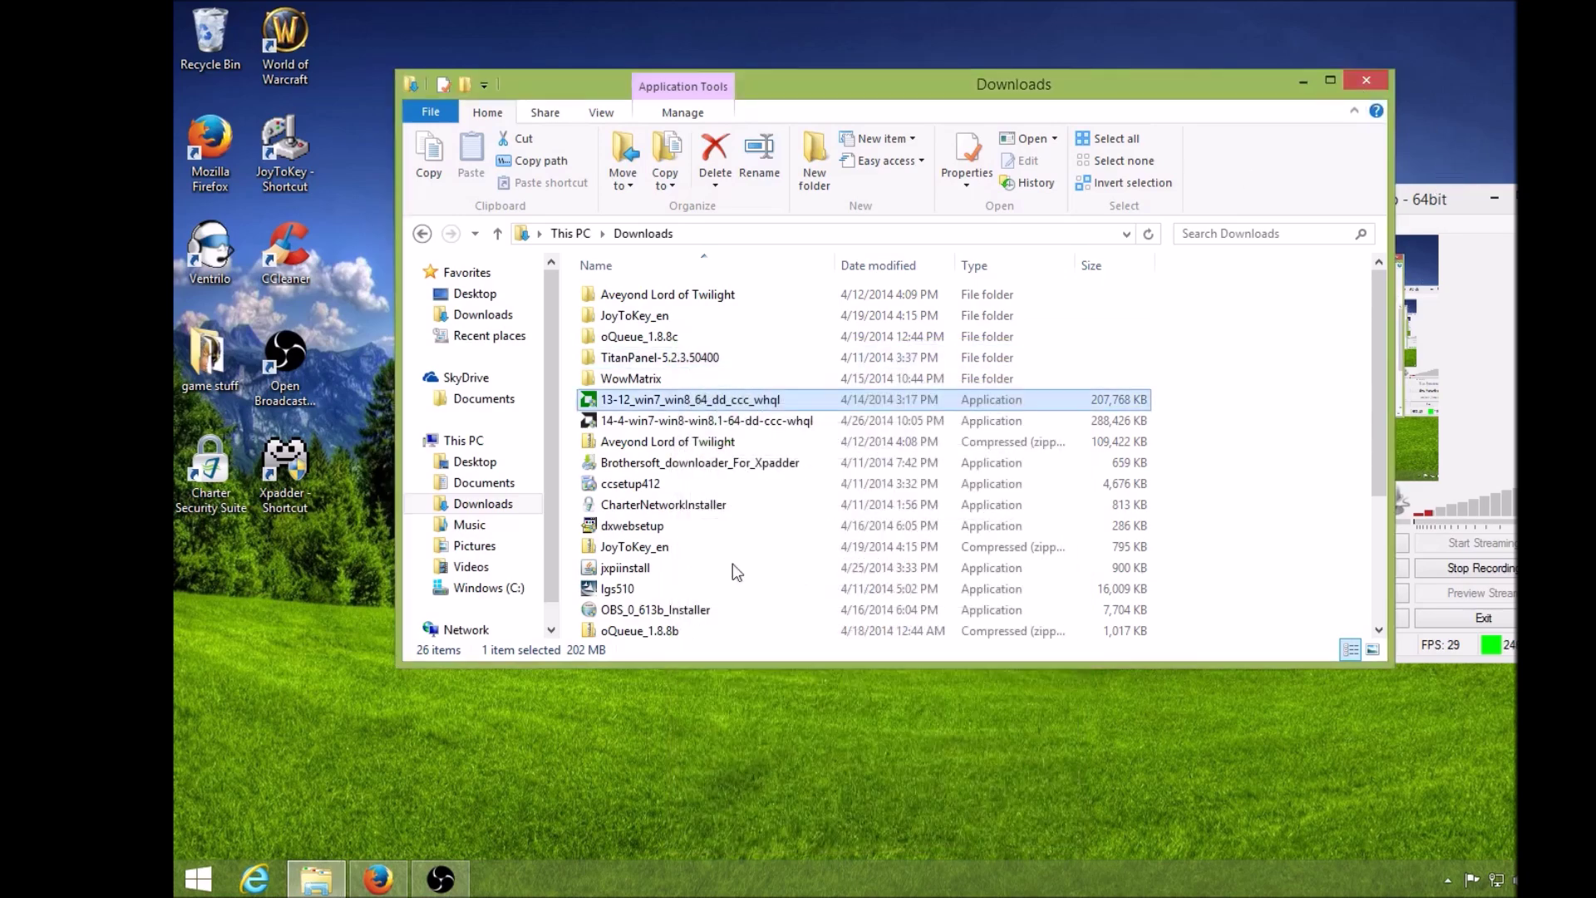
# Close the Downloads folder and launch the 14-4 Catalyst installer from Firefox's downloads list.
pyautogui.click(1383, 73)
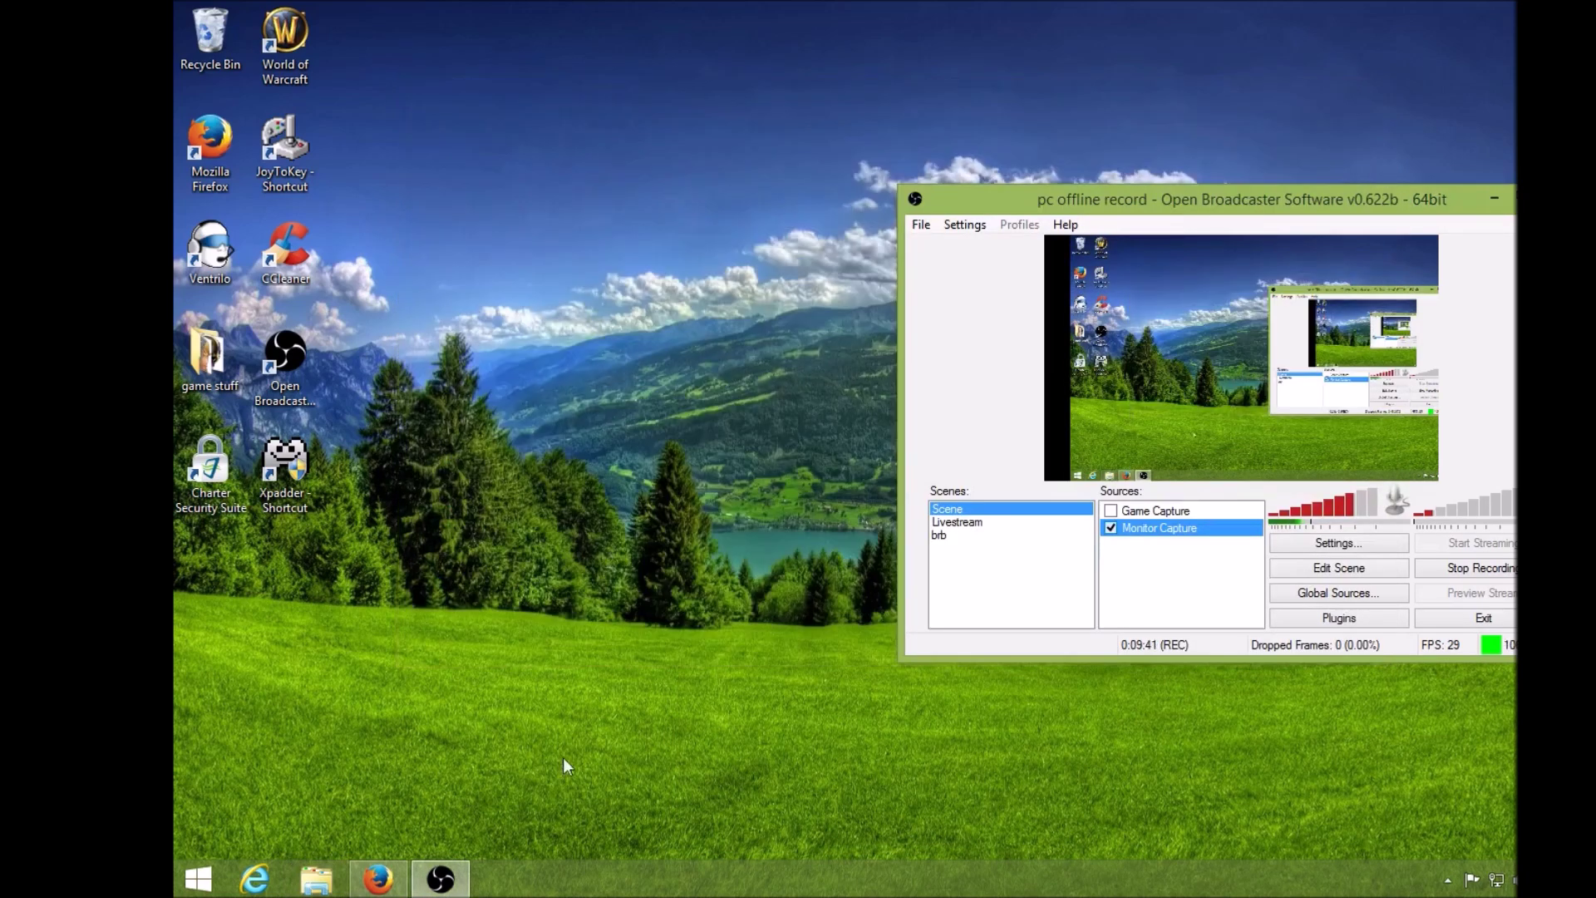
pyautogui.click(389, 890)
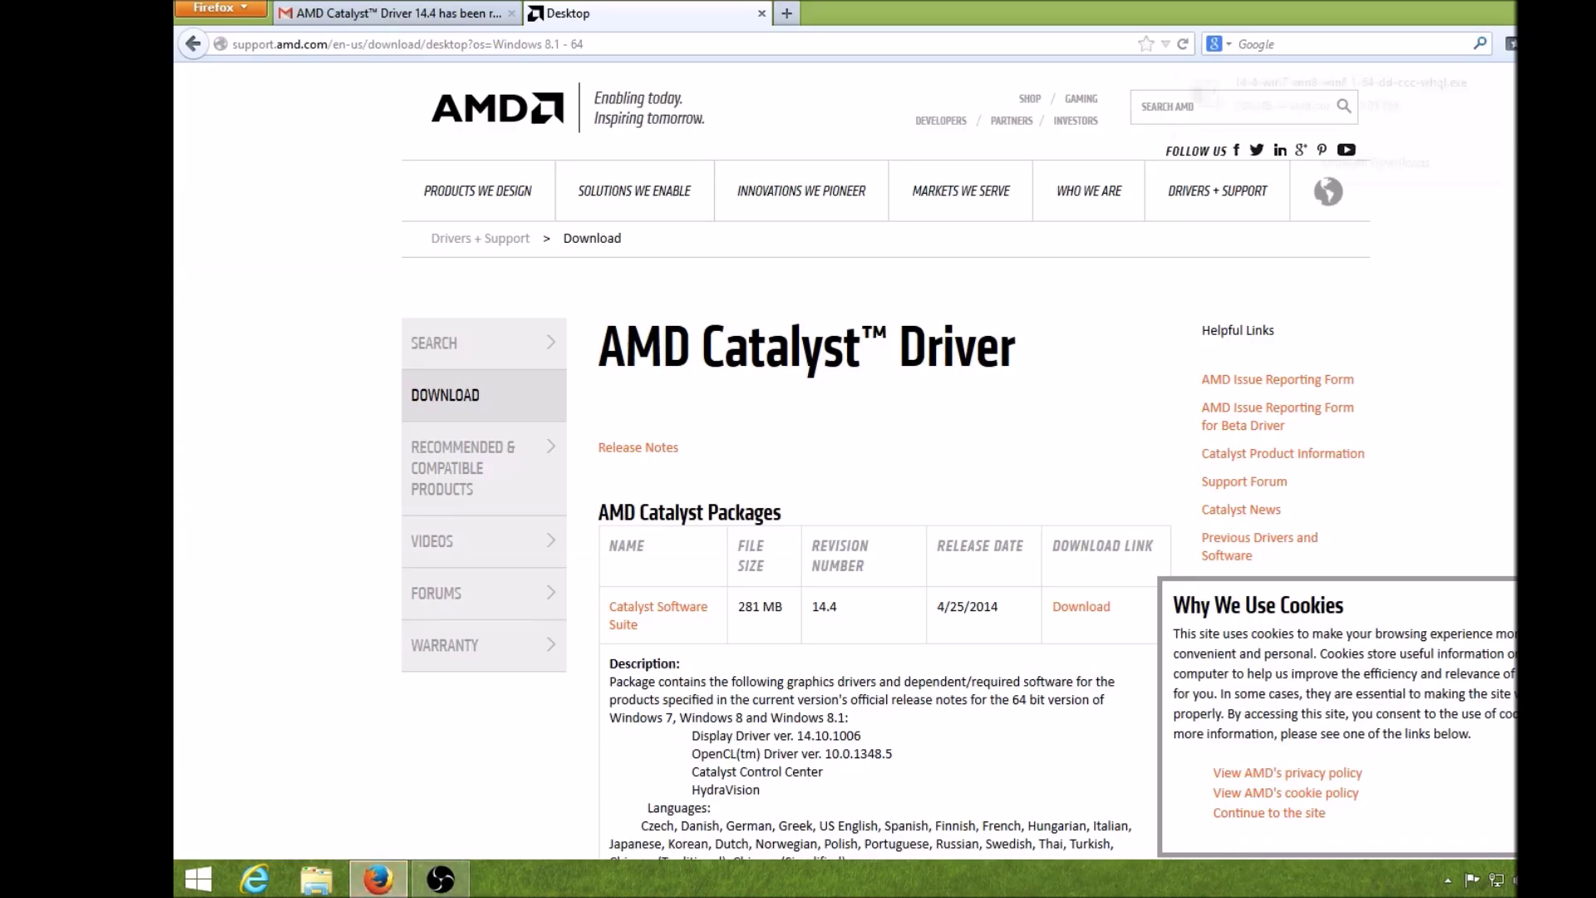
pyautogui.click(1509, 44)
pyautogui.click(1247, 129)
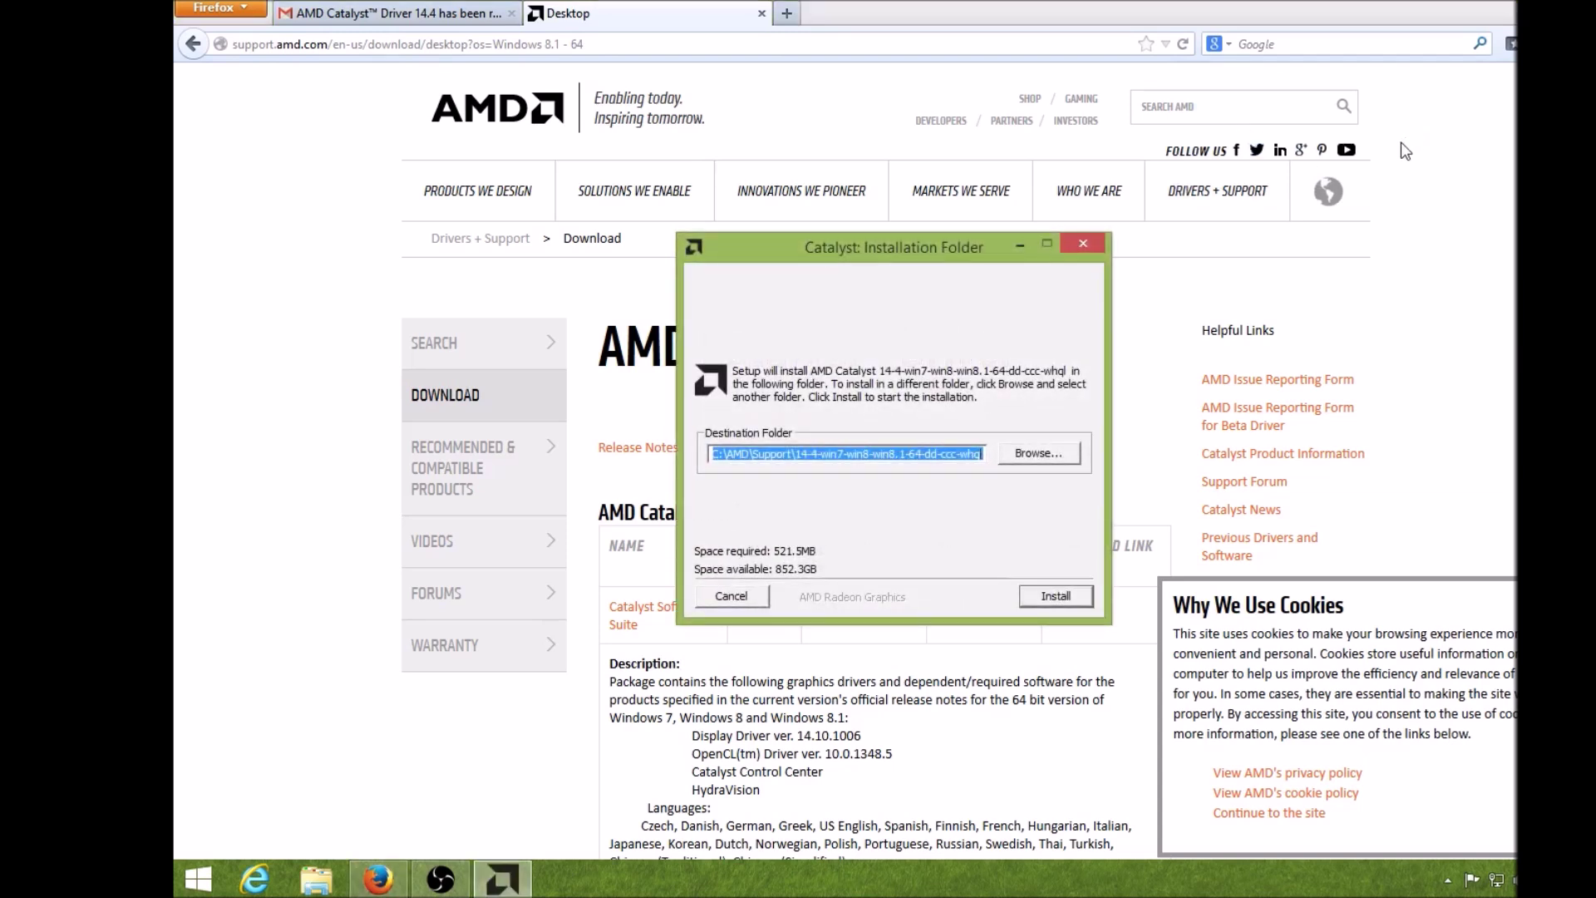
# Close Firefox with both its tabs and move the recorder aside to reveal the installer.
pyautogui.hotkey('alt', 'Tab')
pyautogui.hotkey('alt', 'F4')
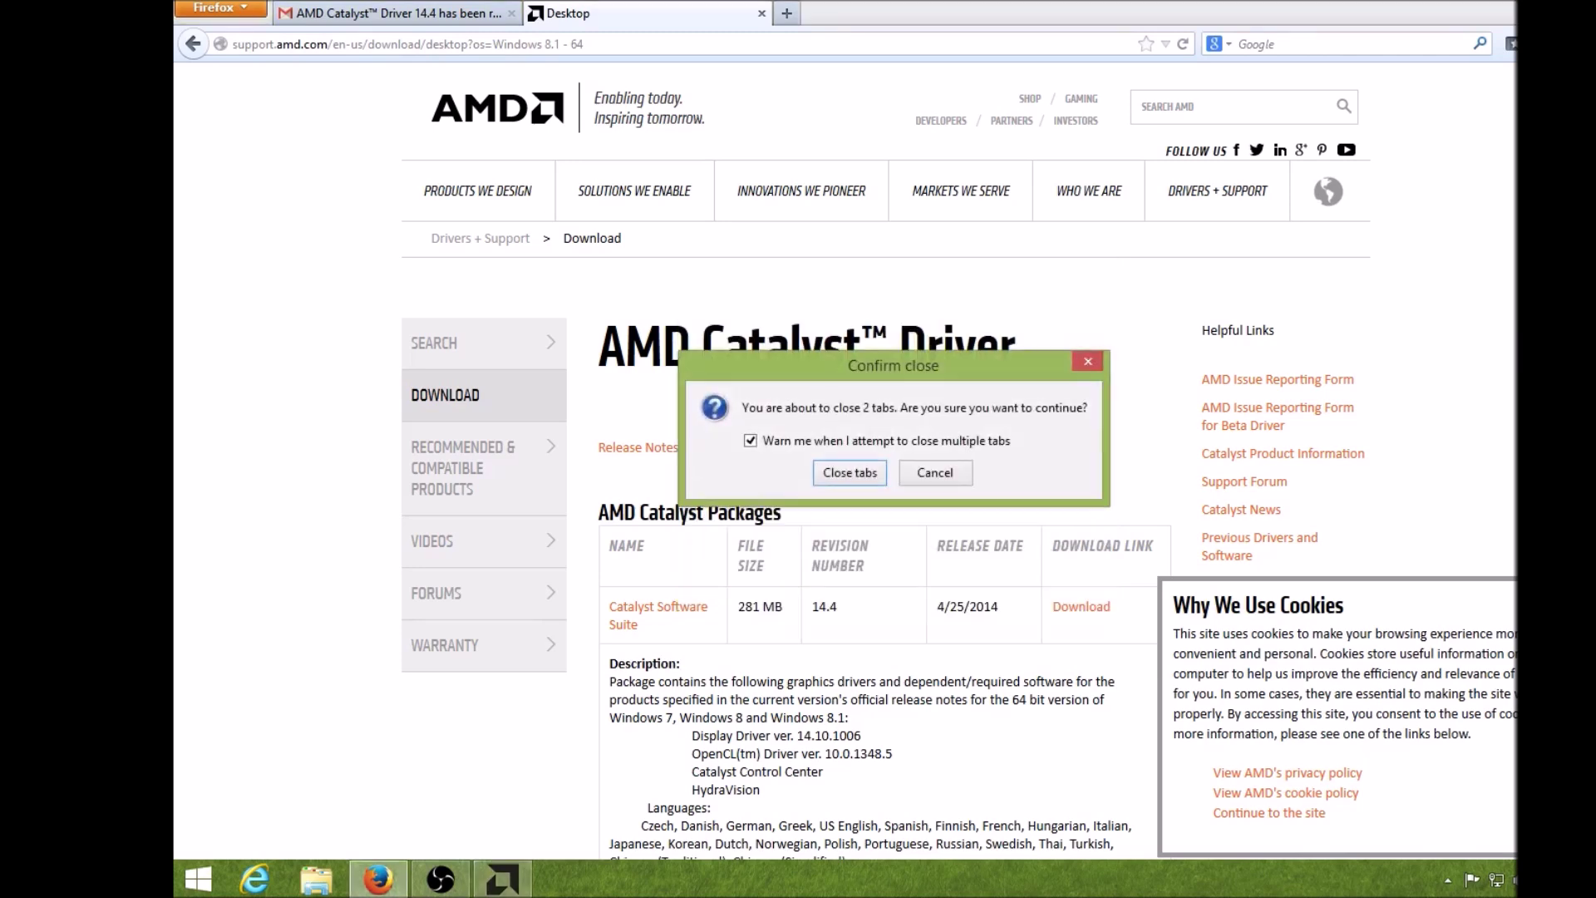
pyautogui.click(860, 477)
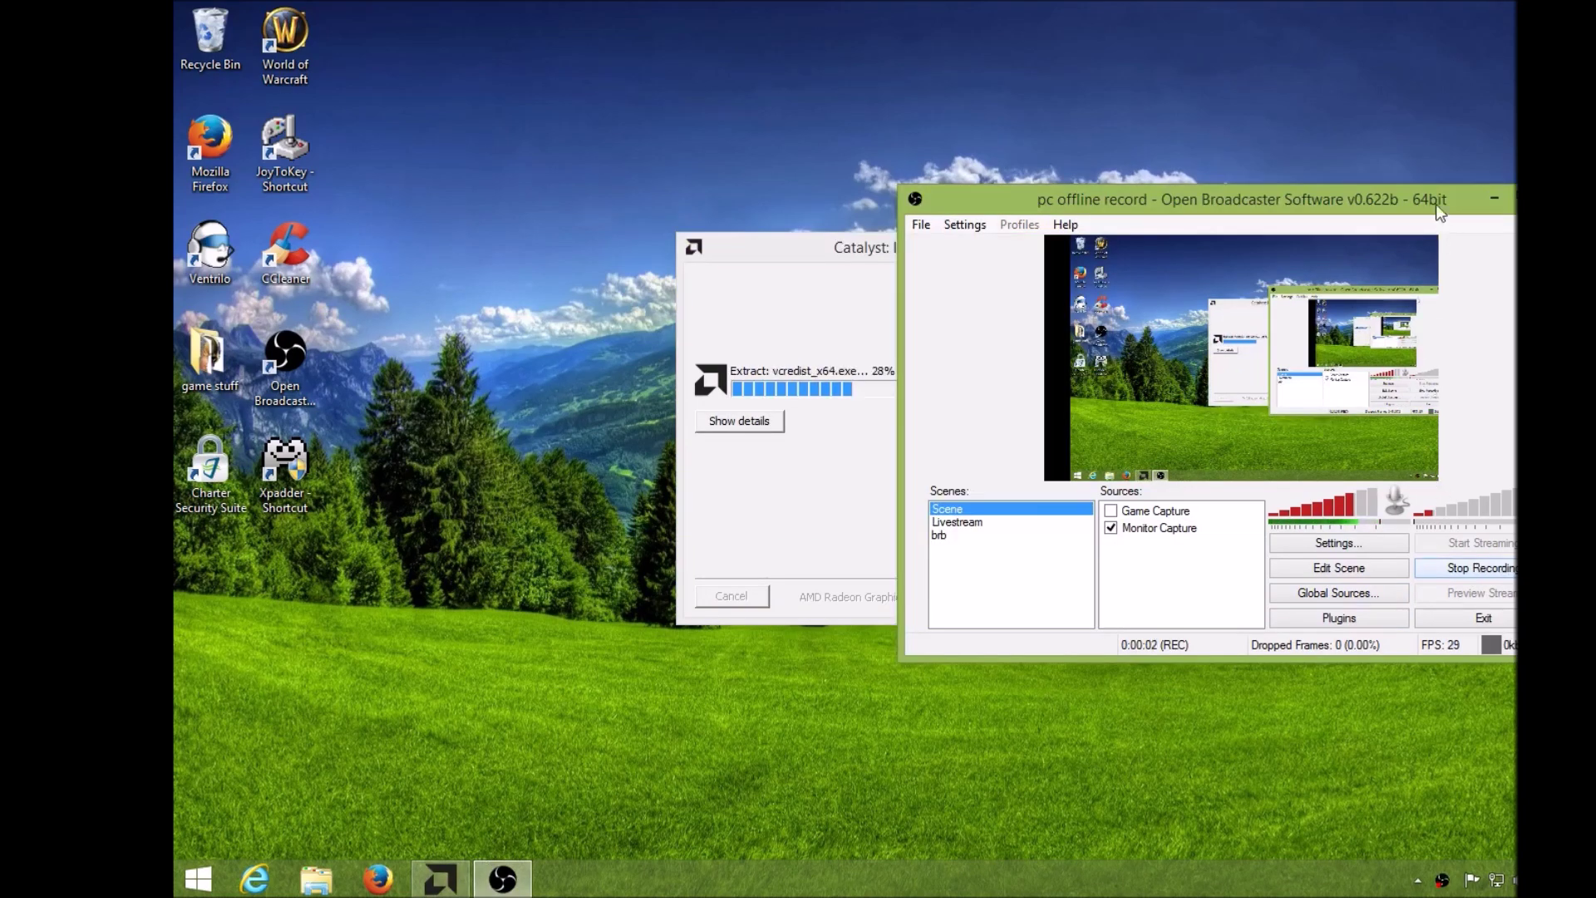
pyautogui.moveTo(1418, 204); pyautogui.dragTo(1460, 334)
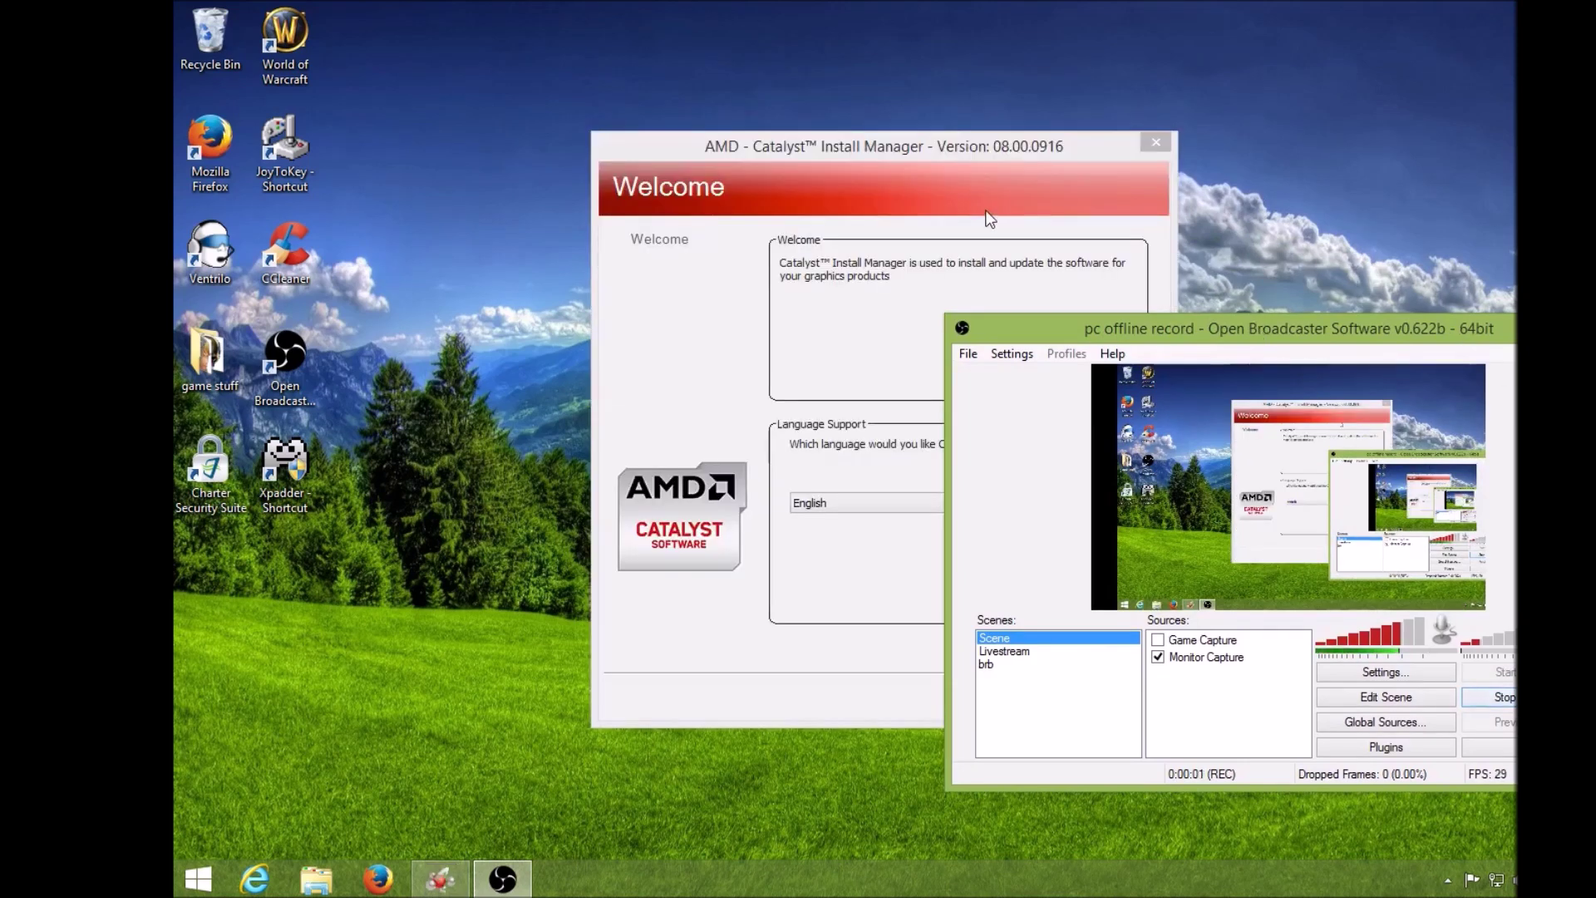
# Bring the Install Manager forward, keep English as the language, and choose Install.
pyautogui.click(986, 213)
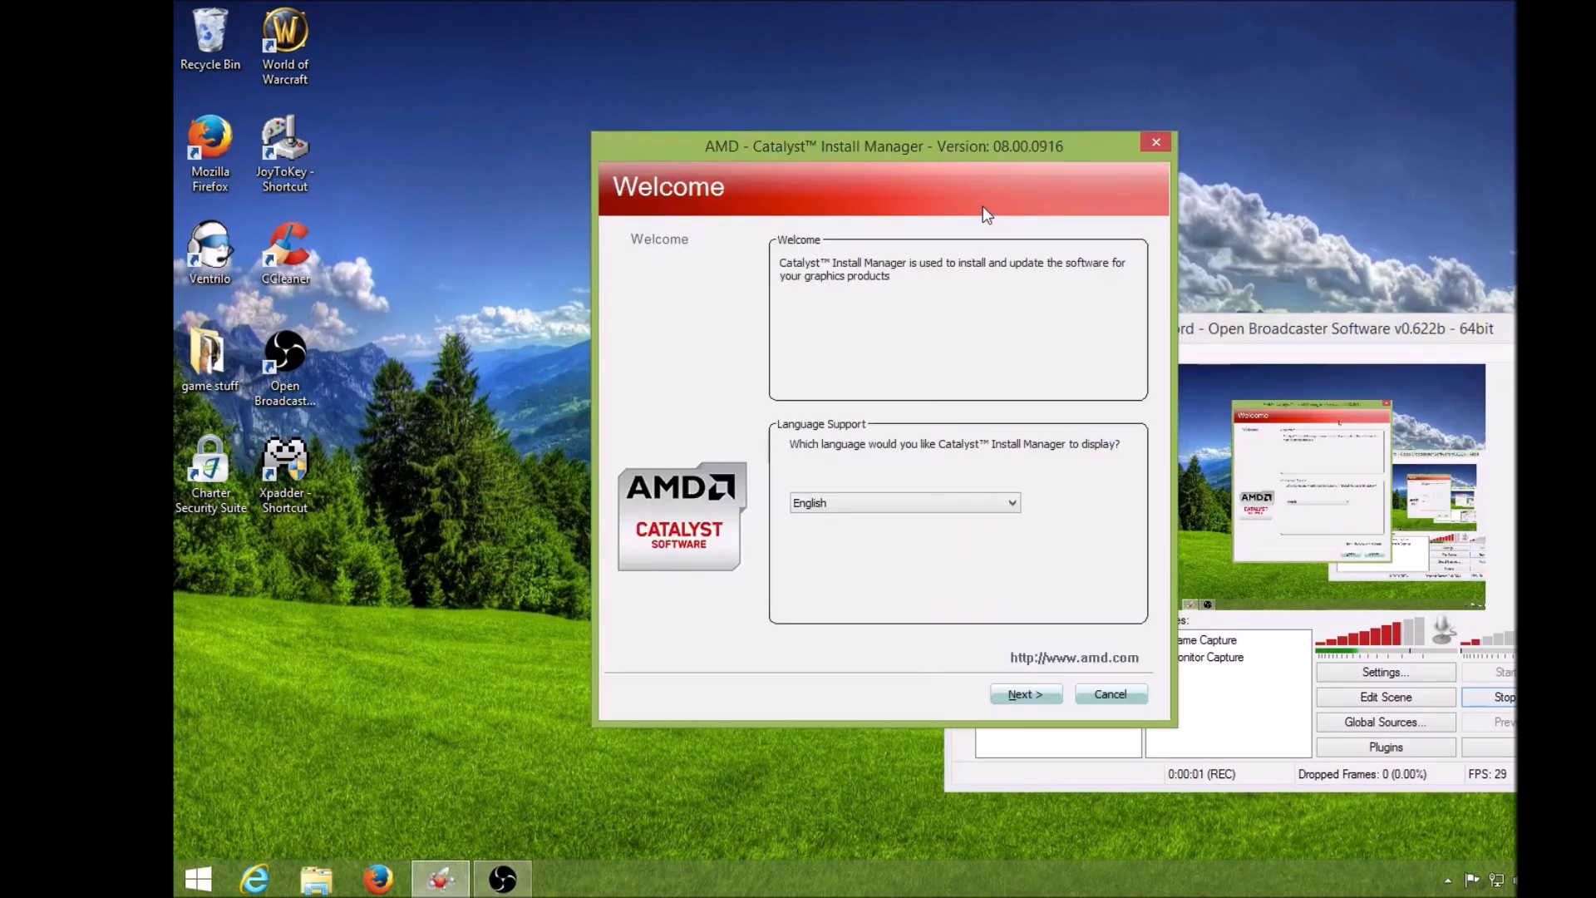
pyautogui.moveTo(940, 148); pyautogui.dragTo(715, 141)
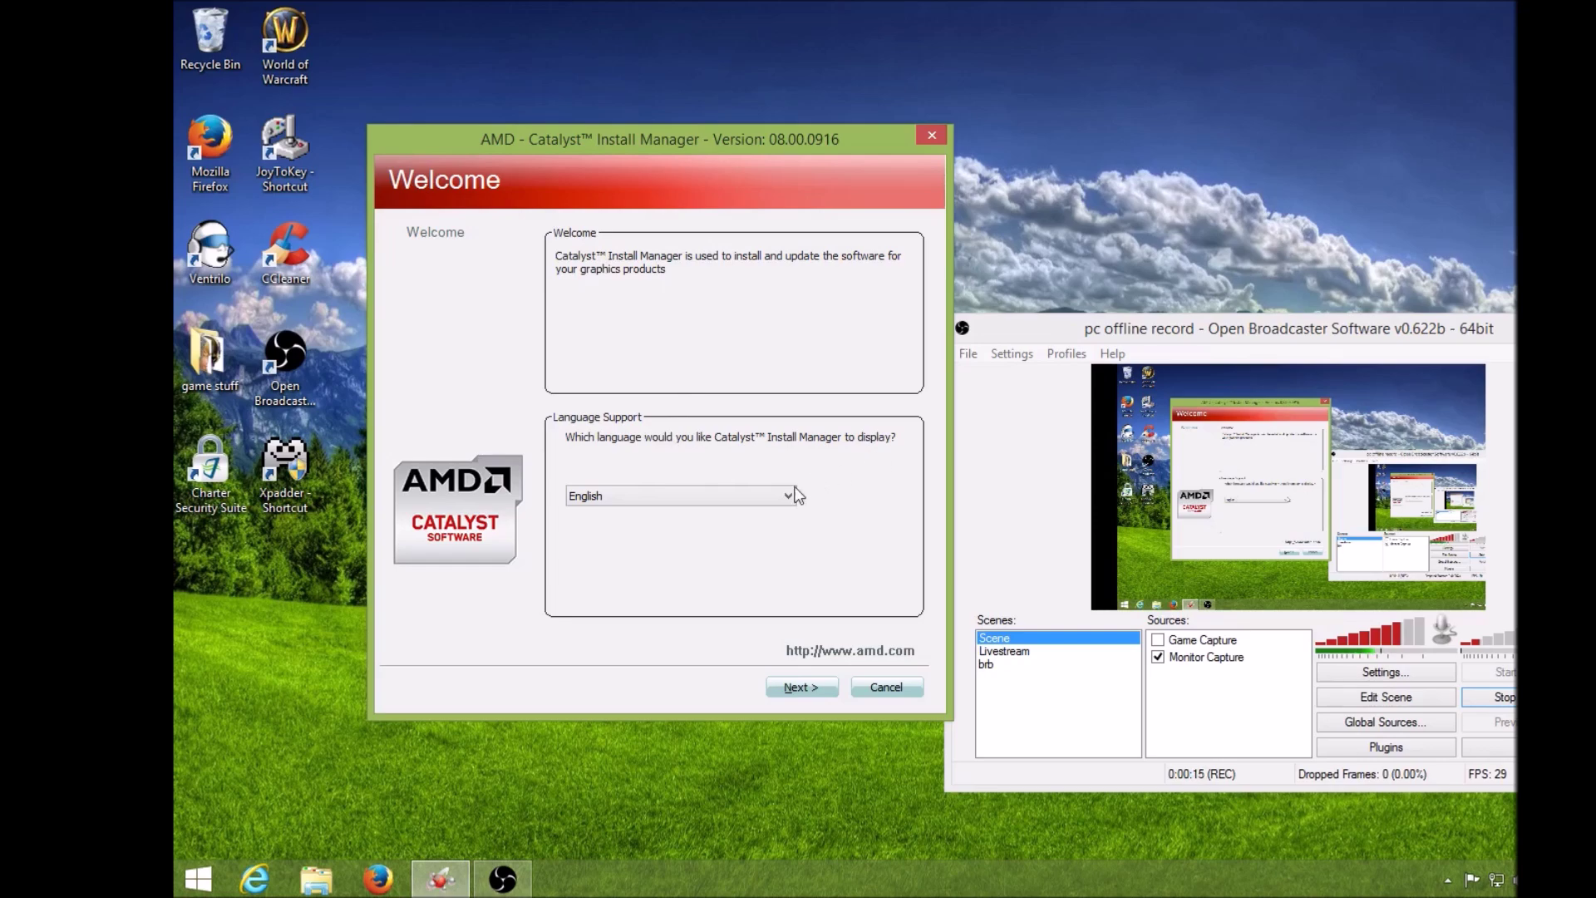
pyautogui.click(801, 687)
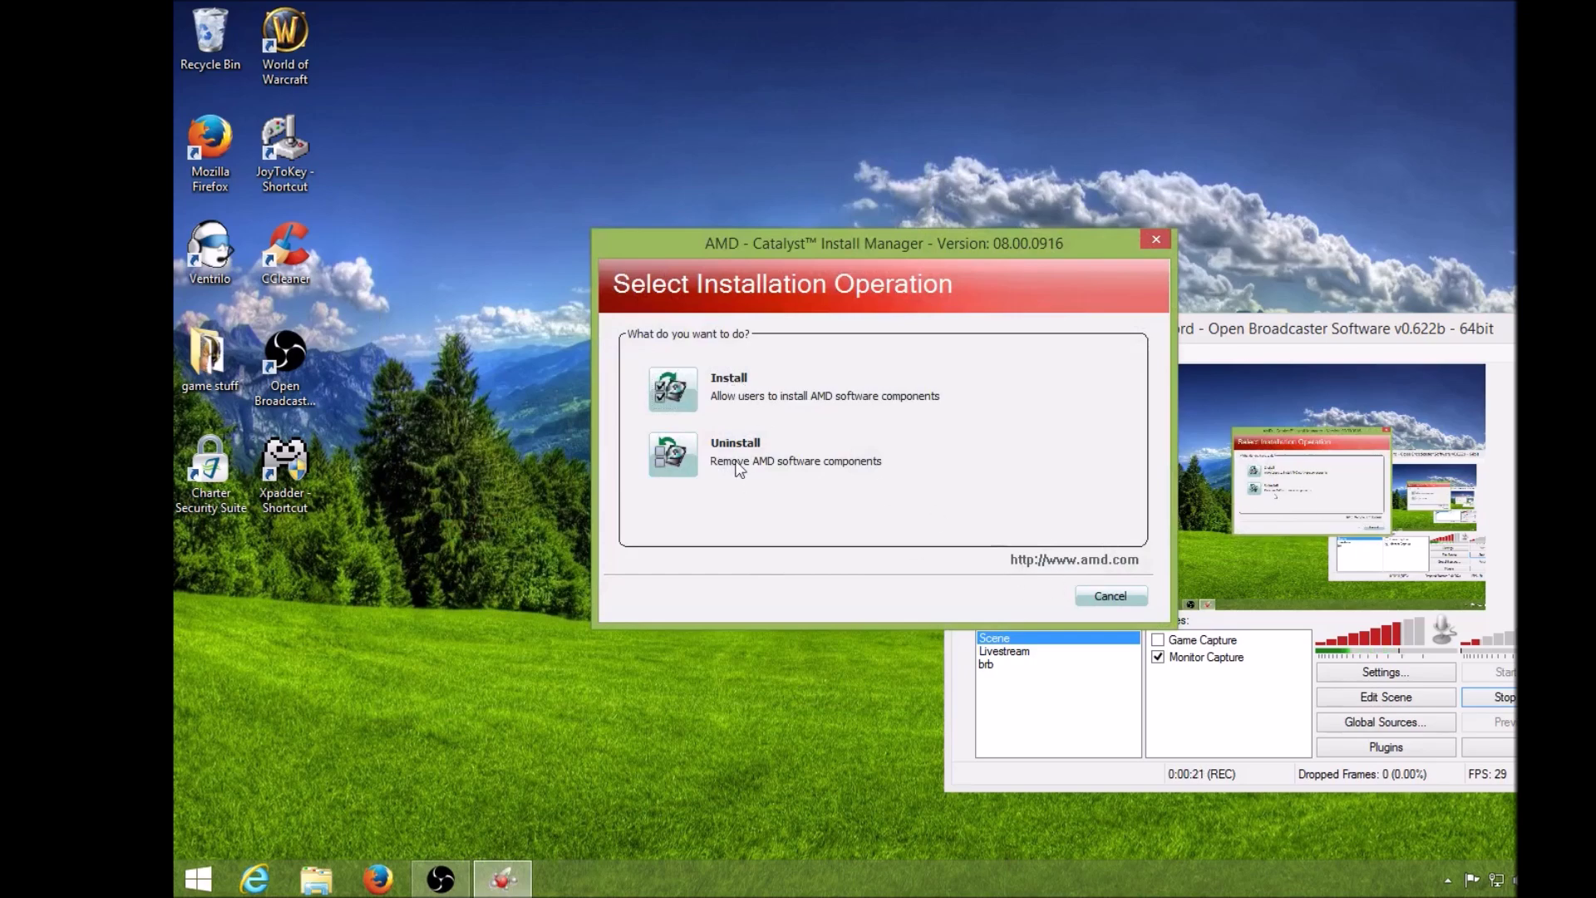
pyautogui.click(686, 384)
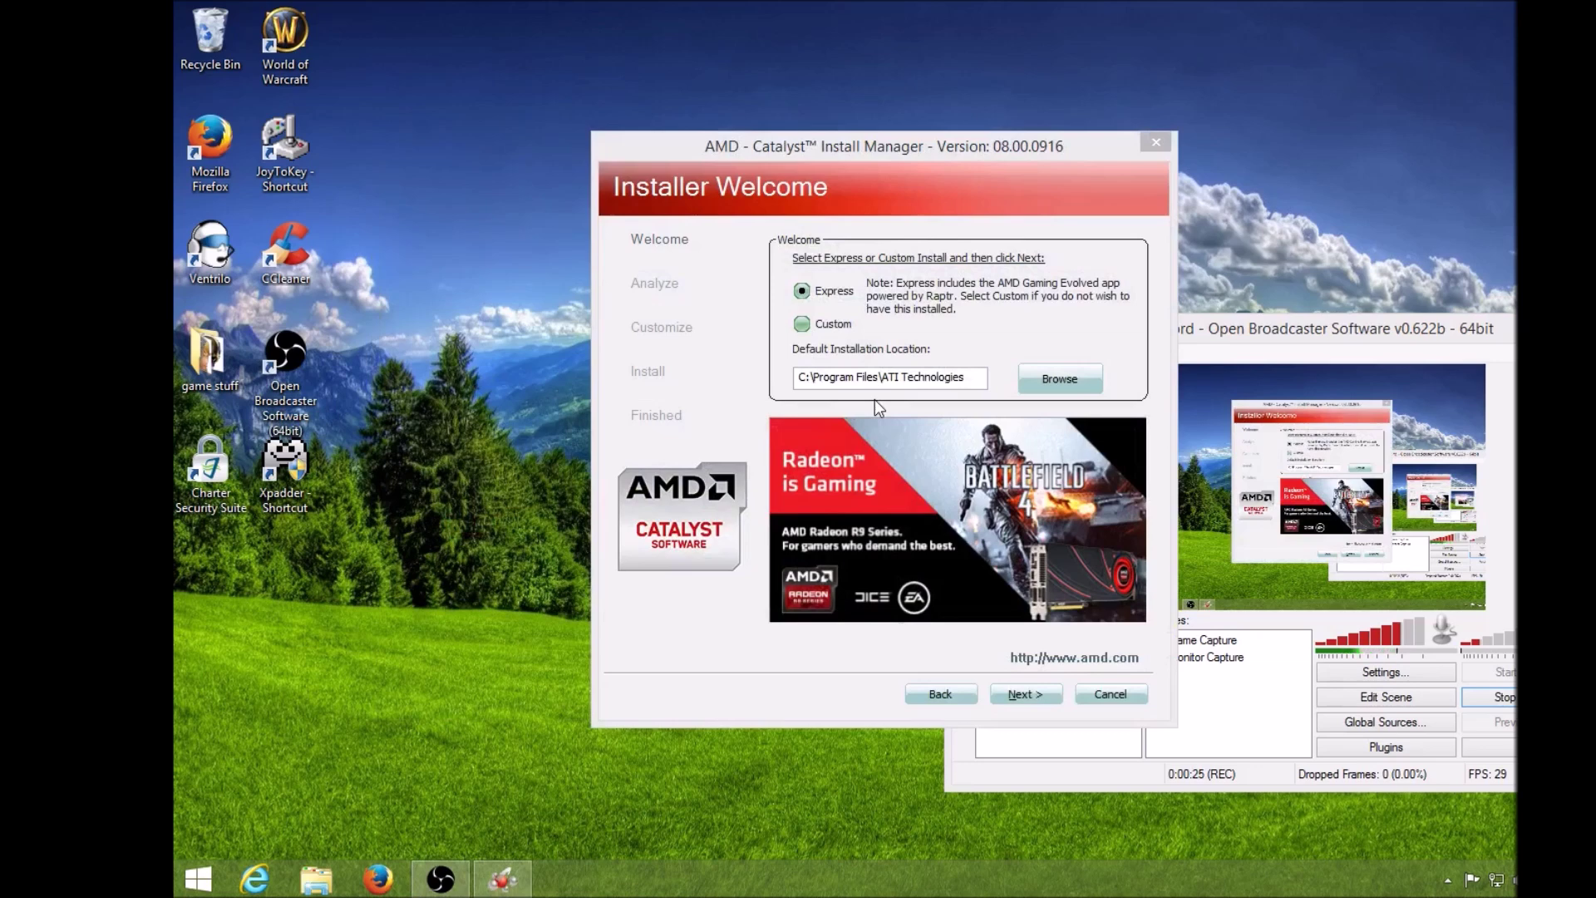
# Use the Express install type, accept the licence, and create the C:\Program Files\ATI Technologies folder.
pyautogui.click(809, 330)
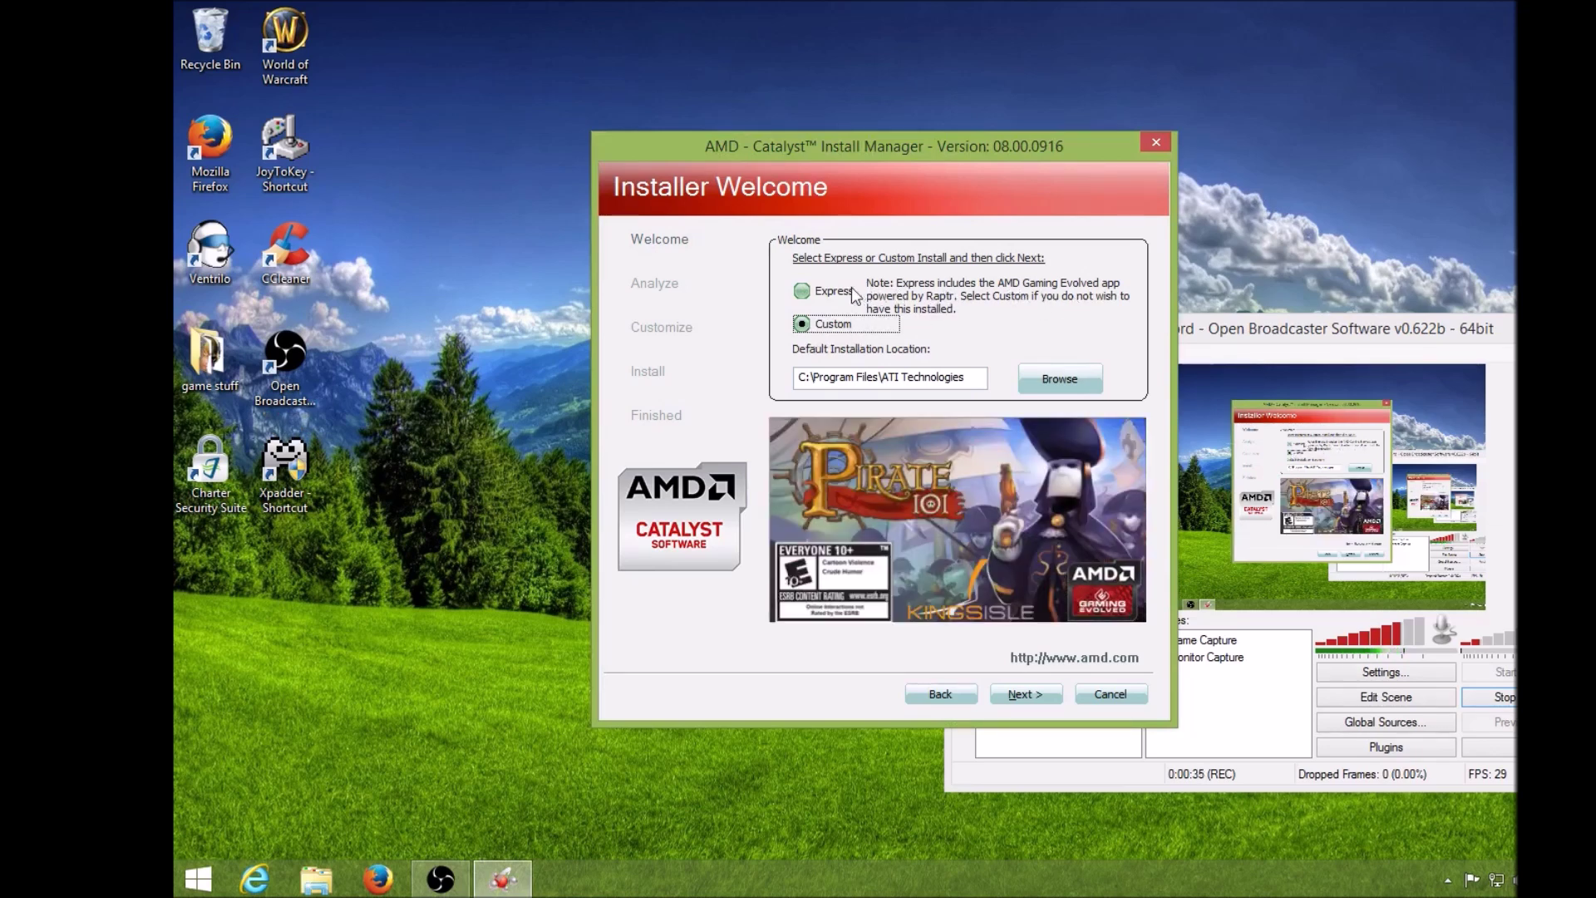
pyautogui.click(803, 291)
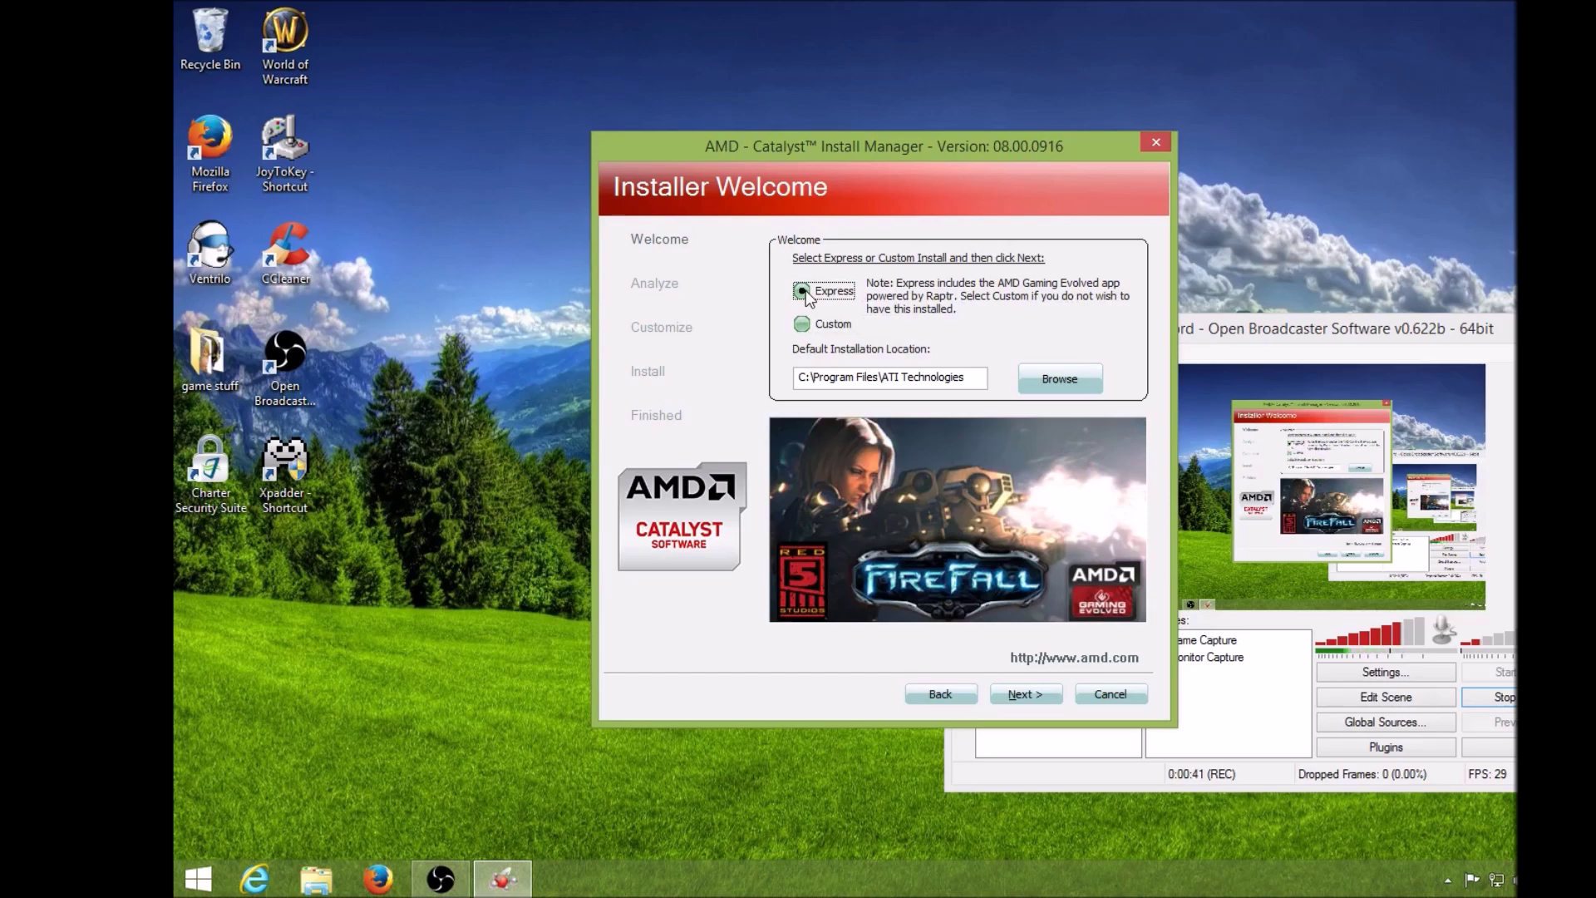
pyautogui.click(1027, 691)
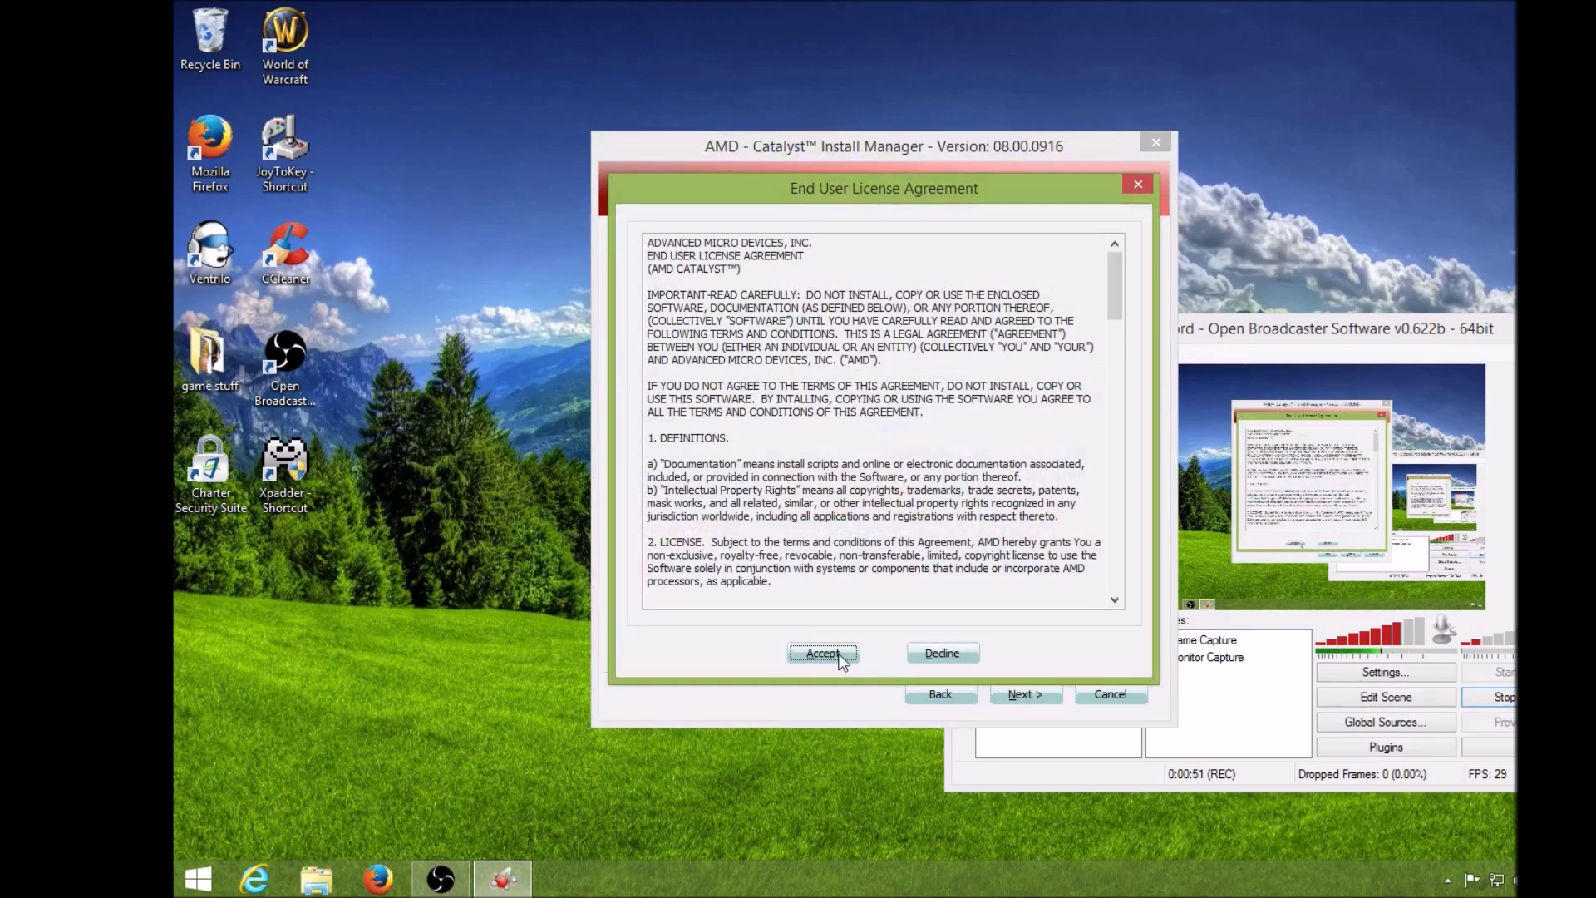
pyautogui.click(840, 656)
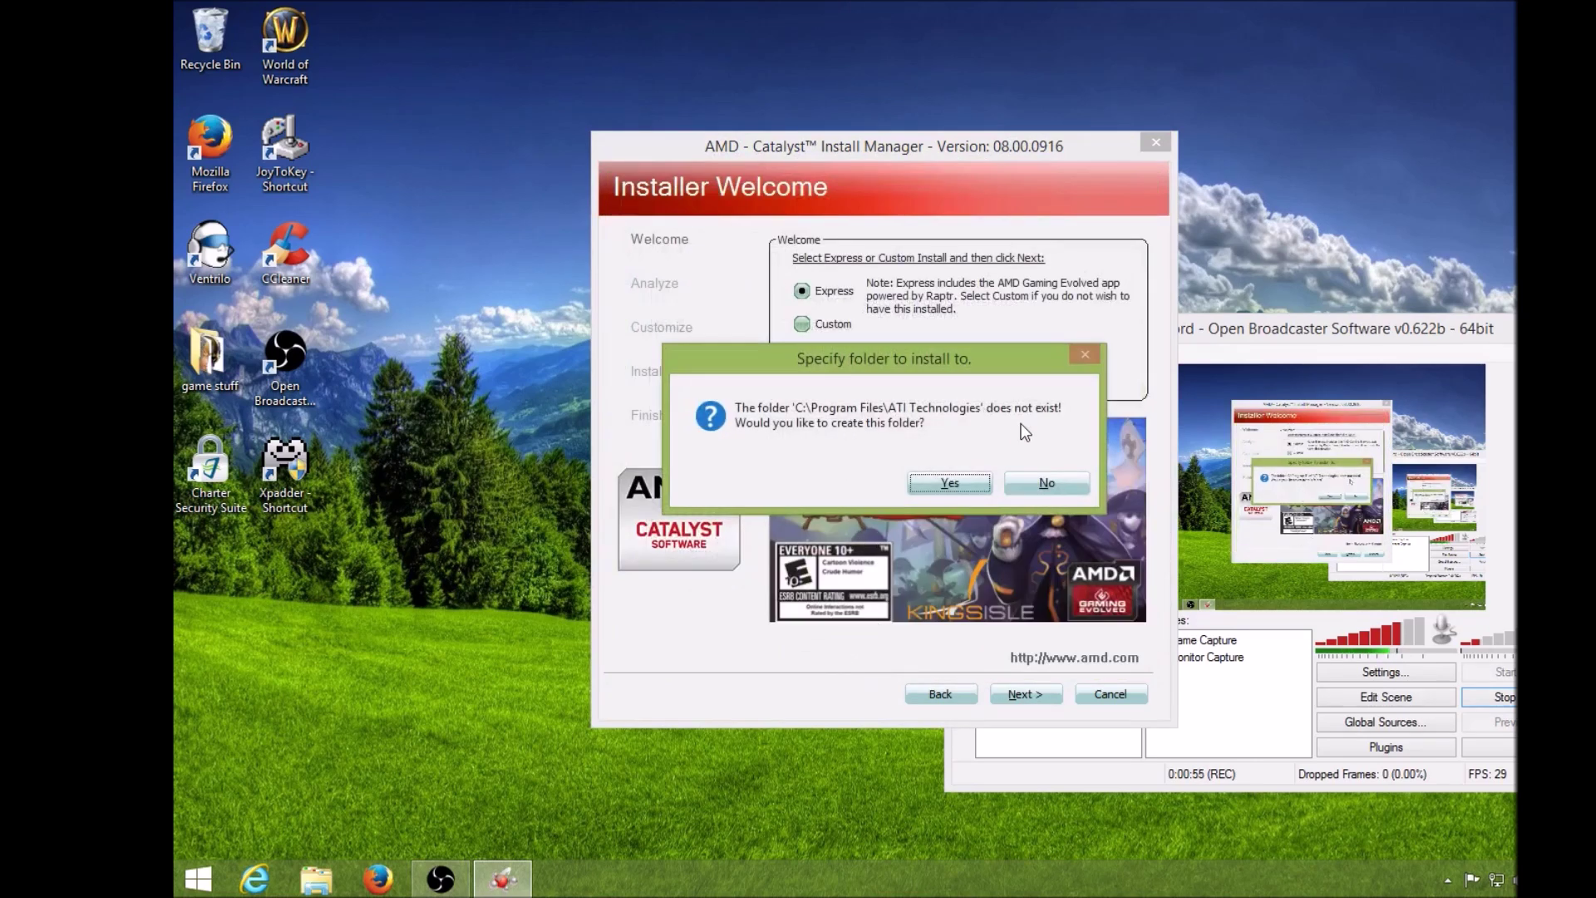
pyautogui.click(946, 482)
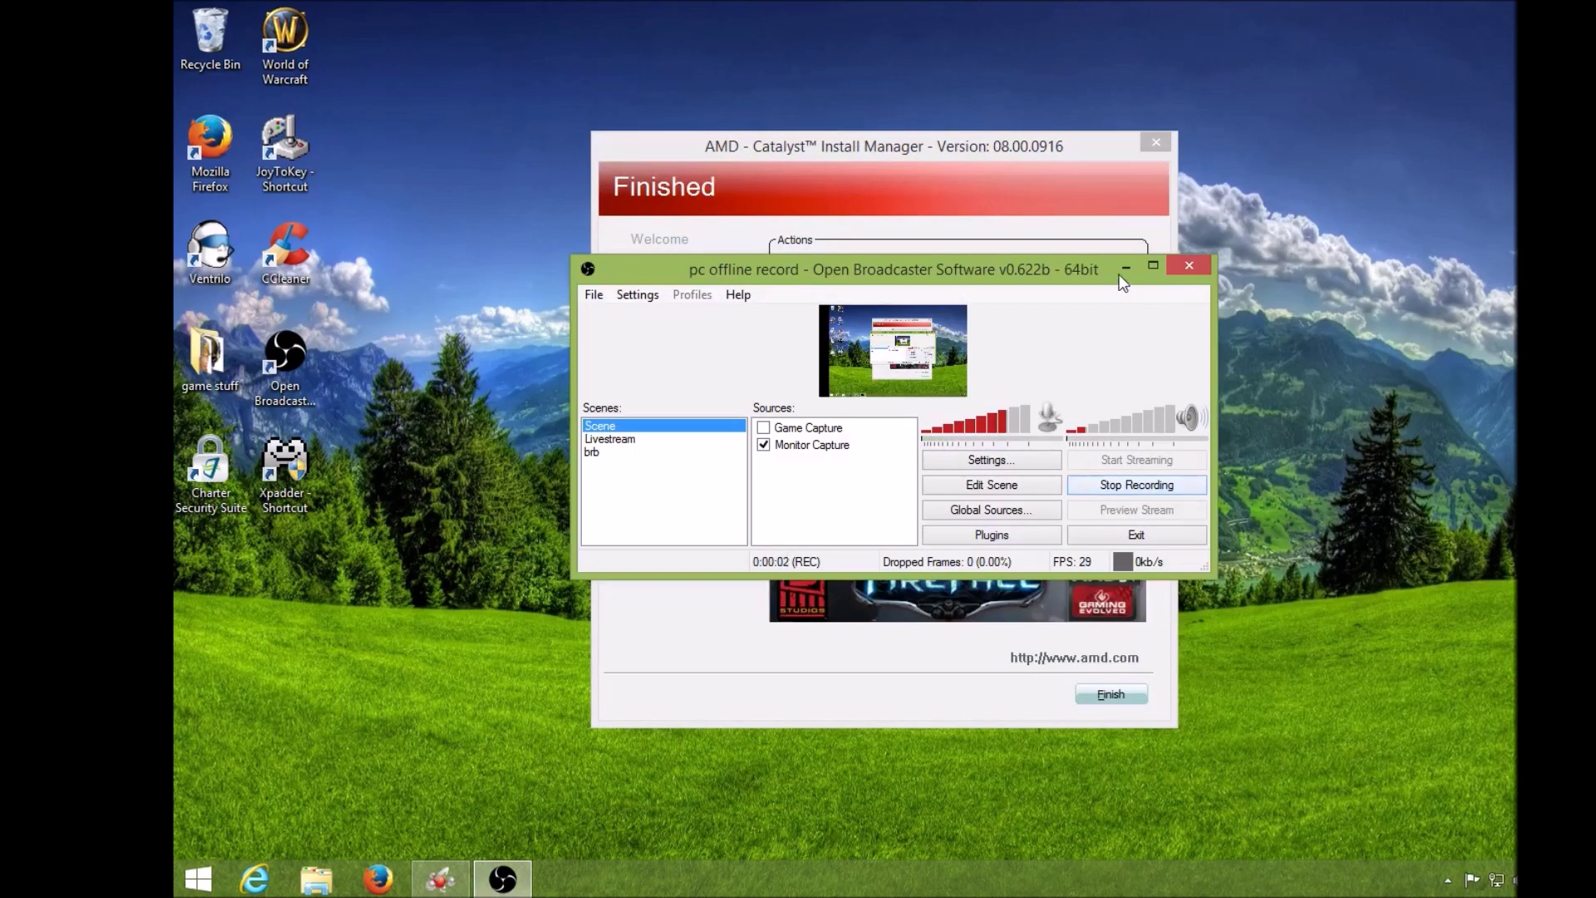
# Rearrange the recorder and installer windows so the Catalyst Finished page is visible.
pyautogui.moveTo(1064, 267); pyautogui.dragTo(1535, 243)
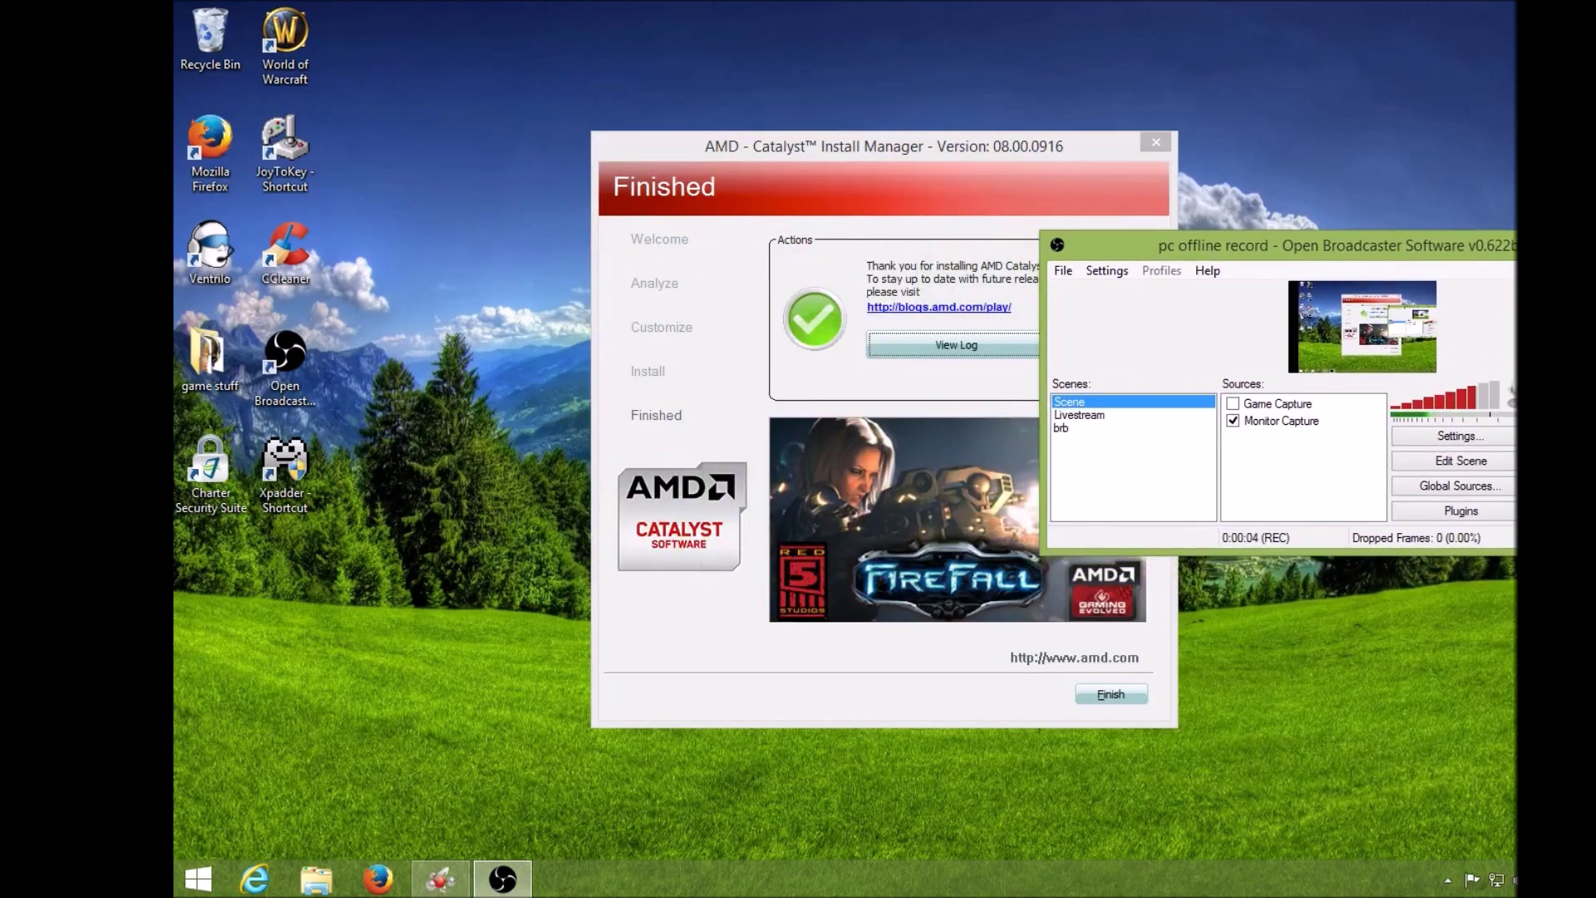
pyautogui.moveTo(983, 147); pyautogui.dragTo(773, 146)
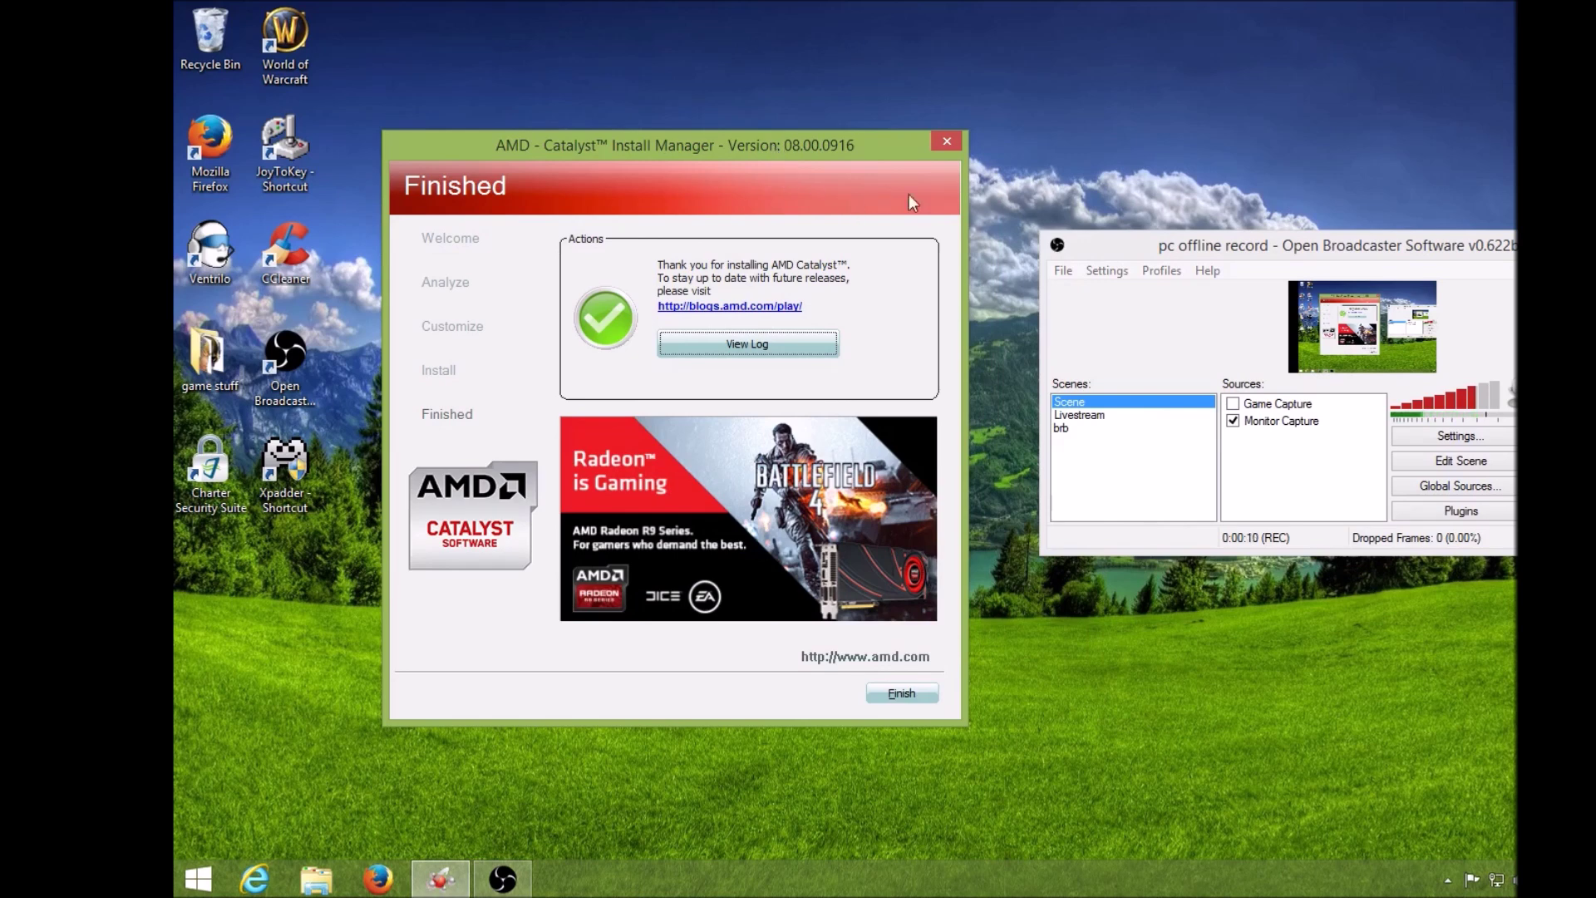
pyautogui.click(1183, 254)
pyautogui.moveTo(1182, 252); pyautogui.dragTo(1168, 150)
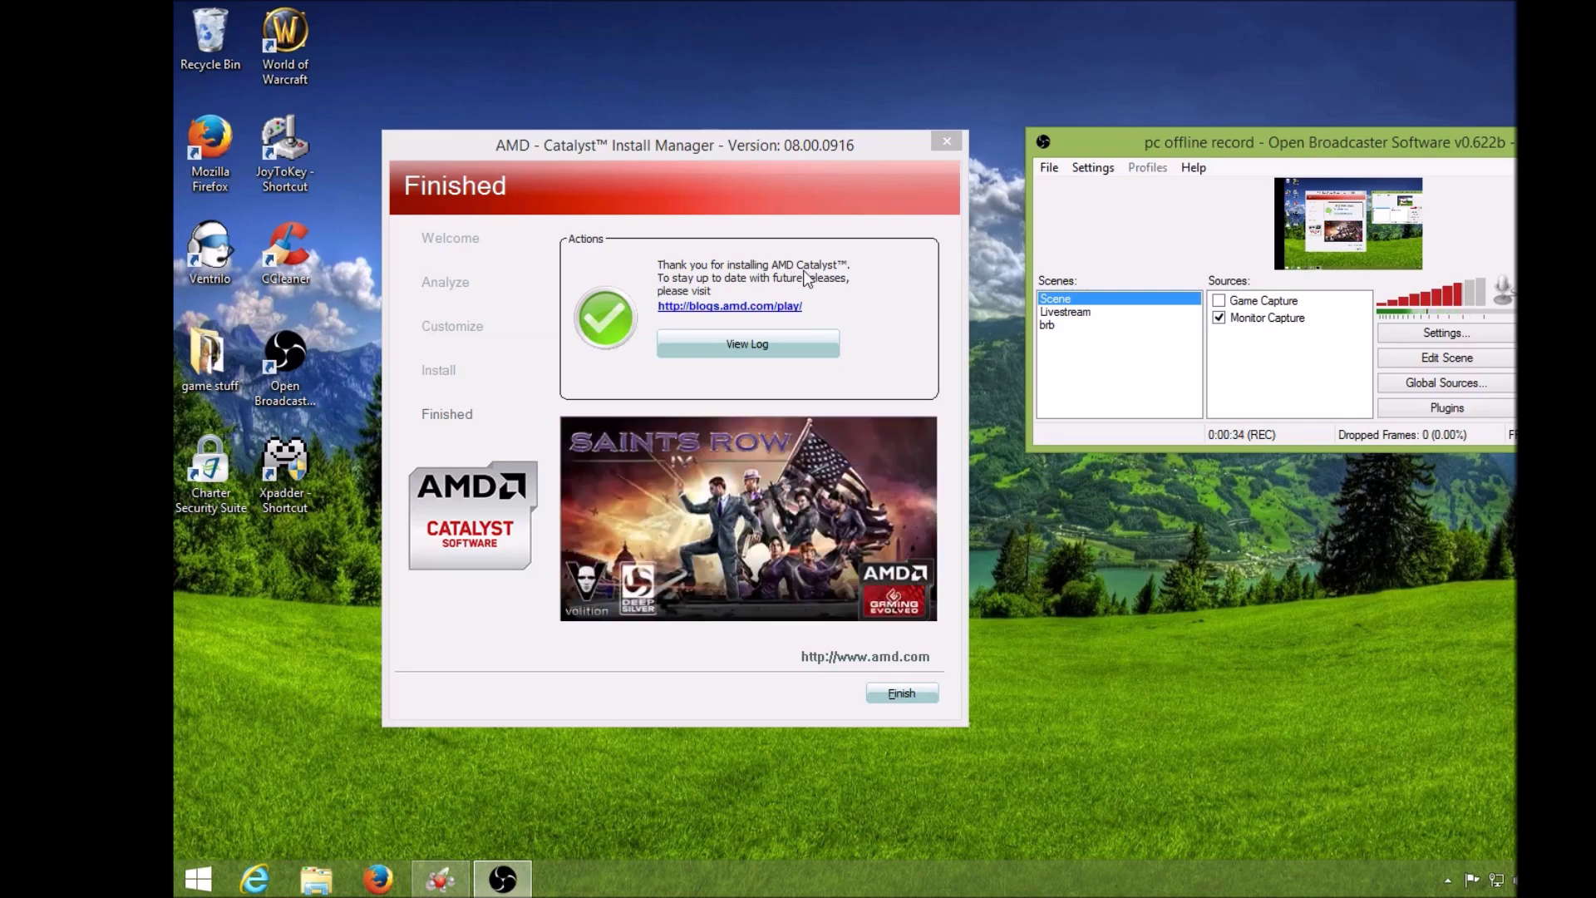
# Open the installation report, dismiss the Java notice, check every package shows Success, then close it.
pyautogui.click(790, 344)
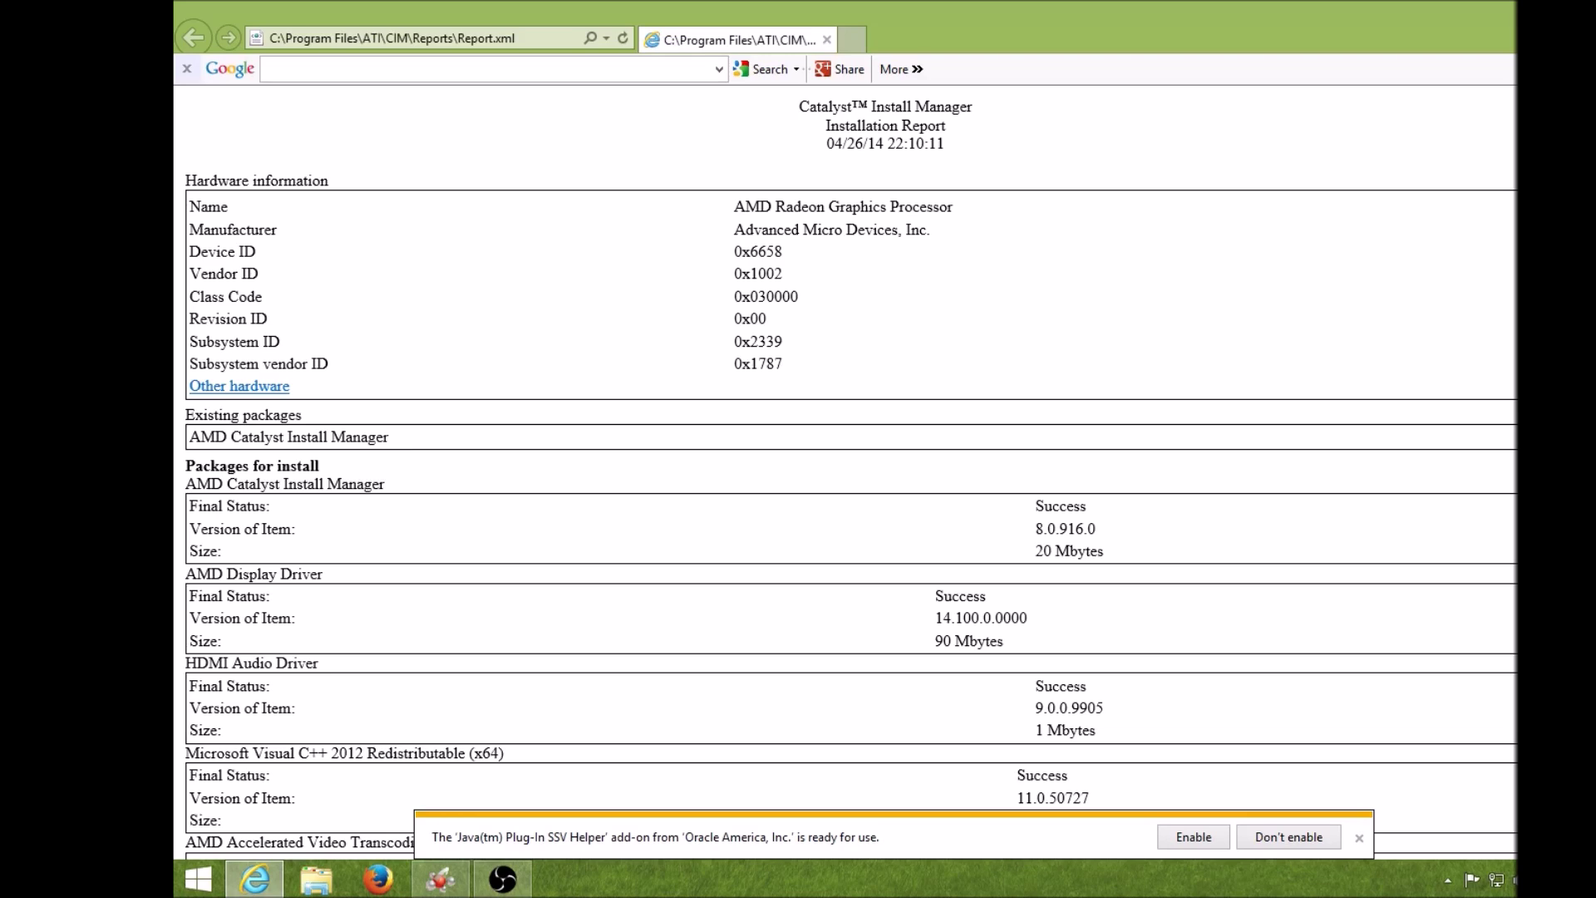
pyautogui.click(1169, 836)
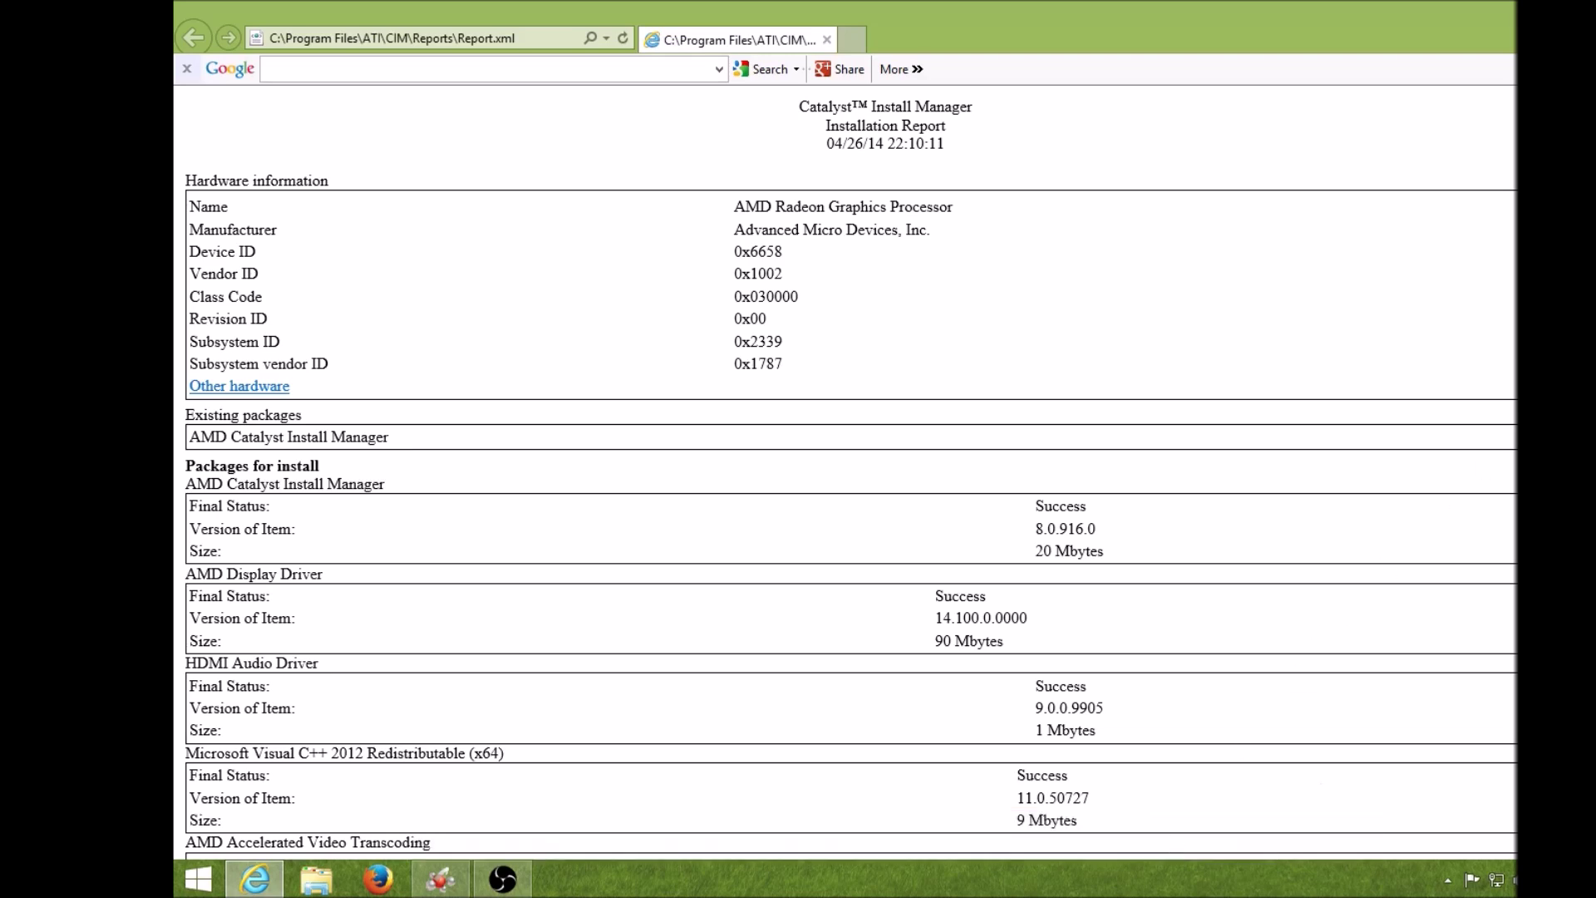
pyautogui.scroll(-7, 848, 474)
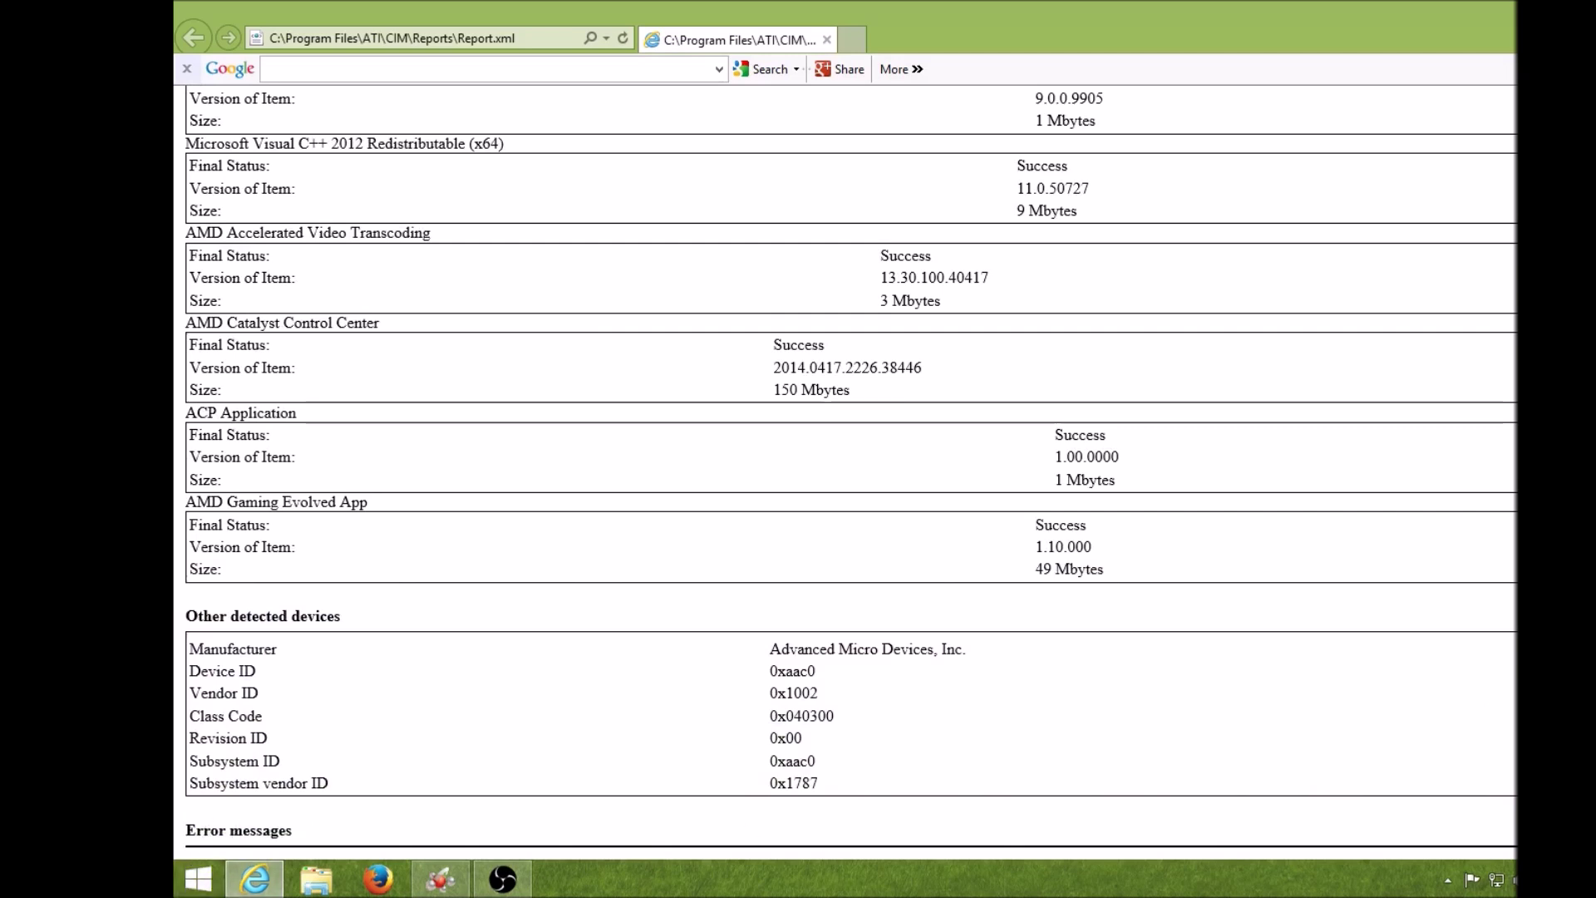
pyautogui.scroll(8, 851, 465)
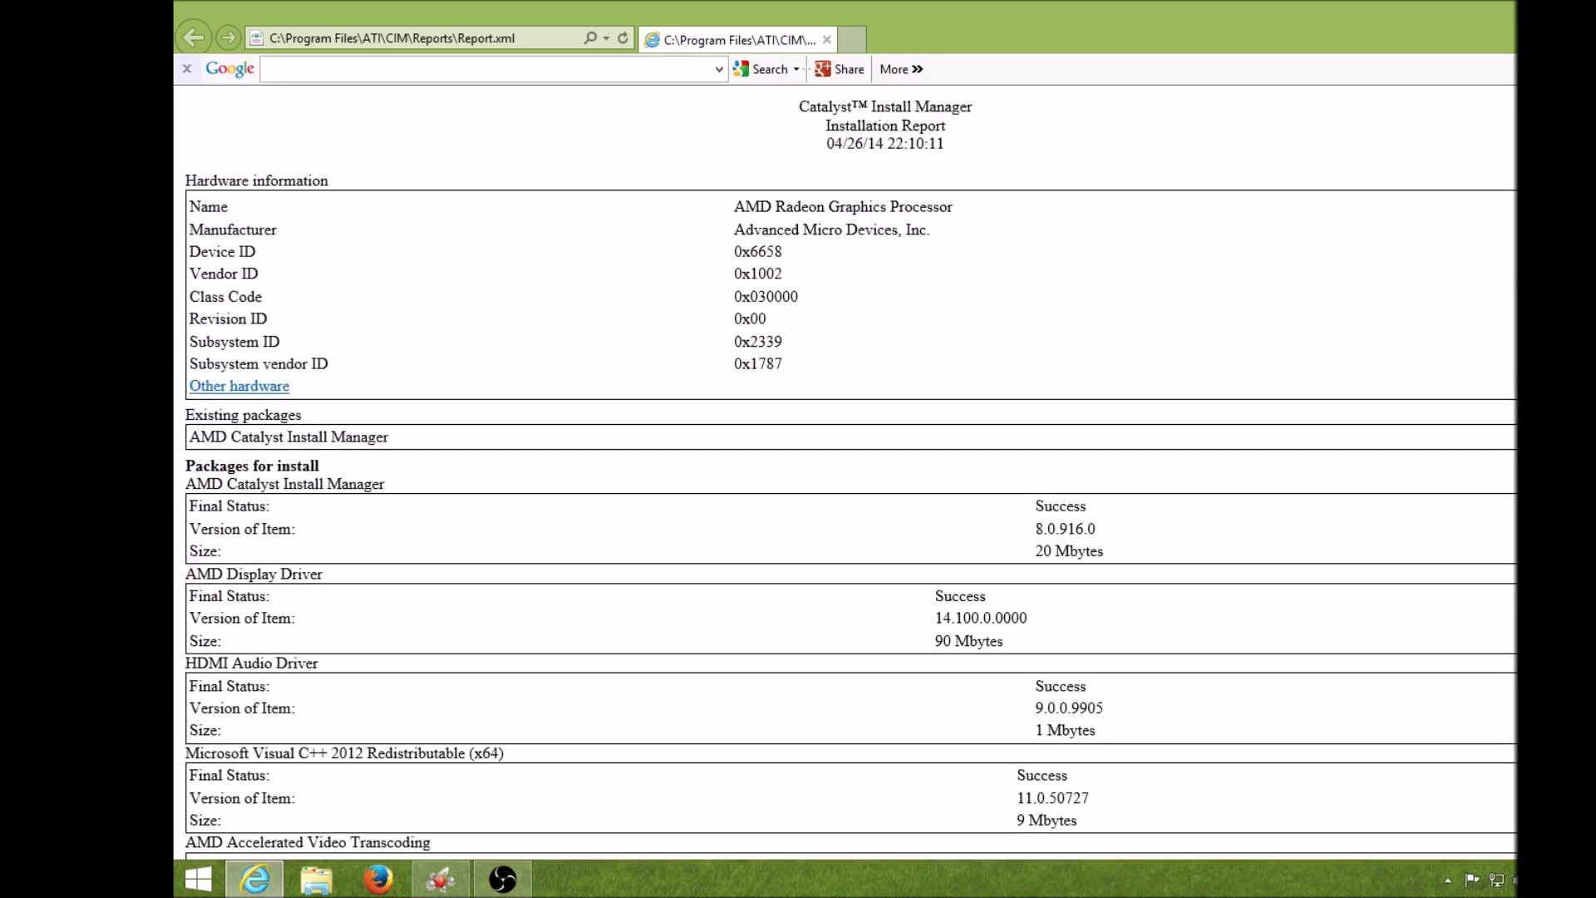
pyautogui.hotkey('alt', 'F4')
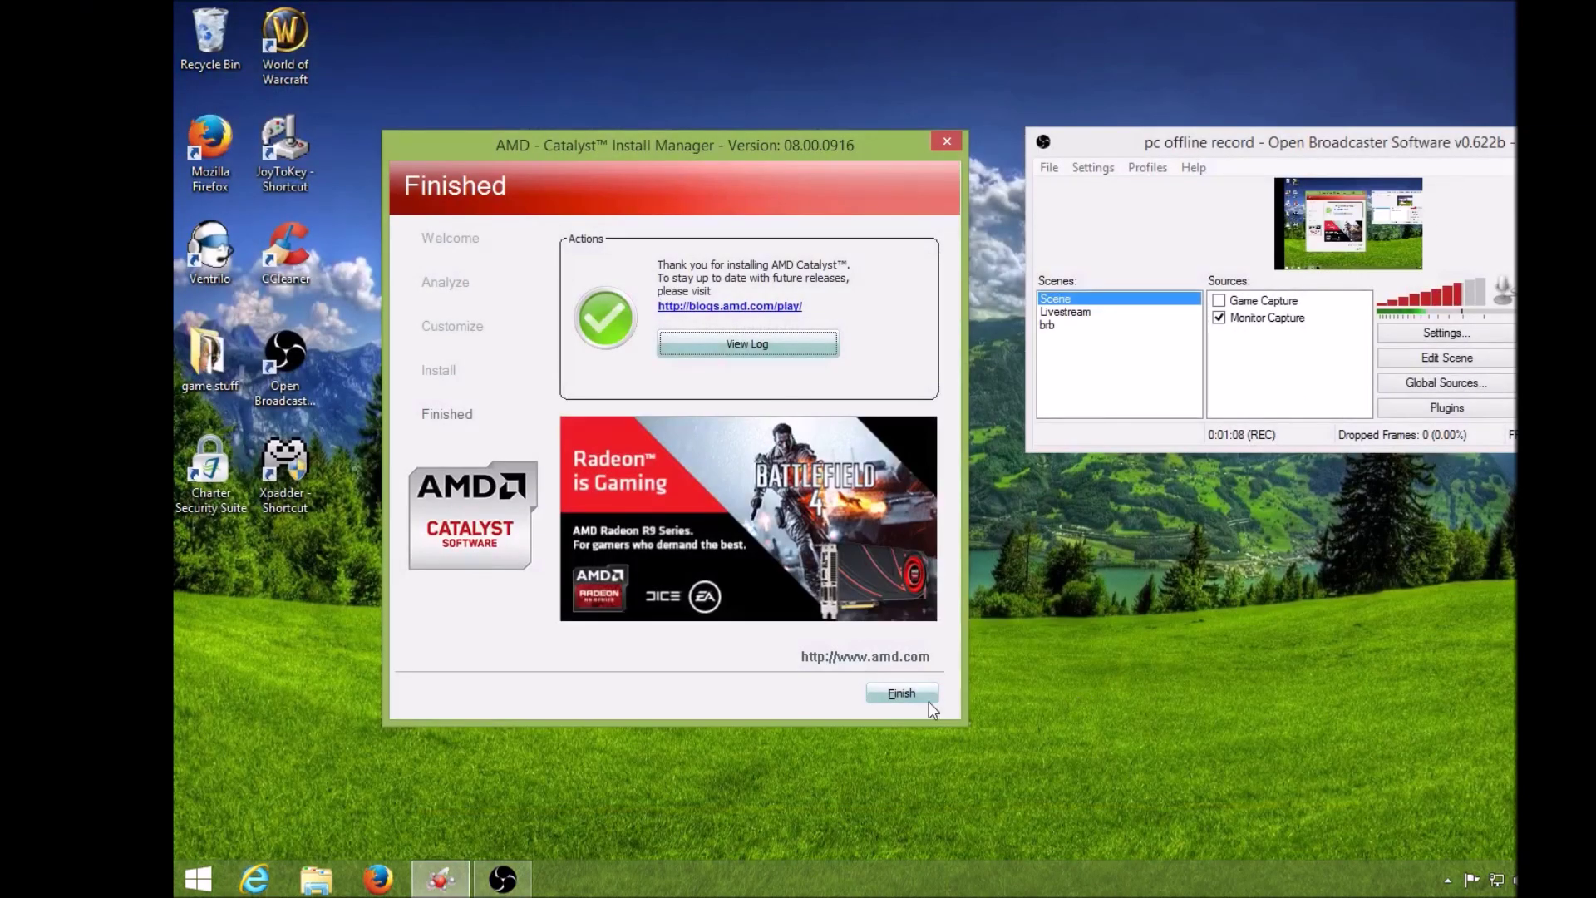
# Finish the Catalyst Install Manager to bring up the reboot prompt.
pyautogui.click(915, 699)
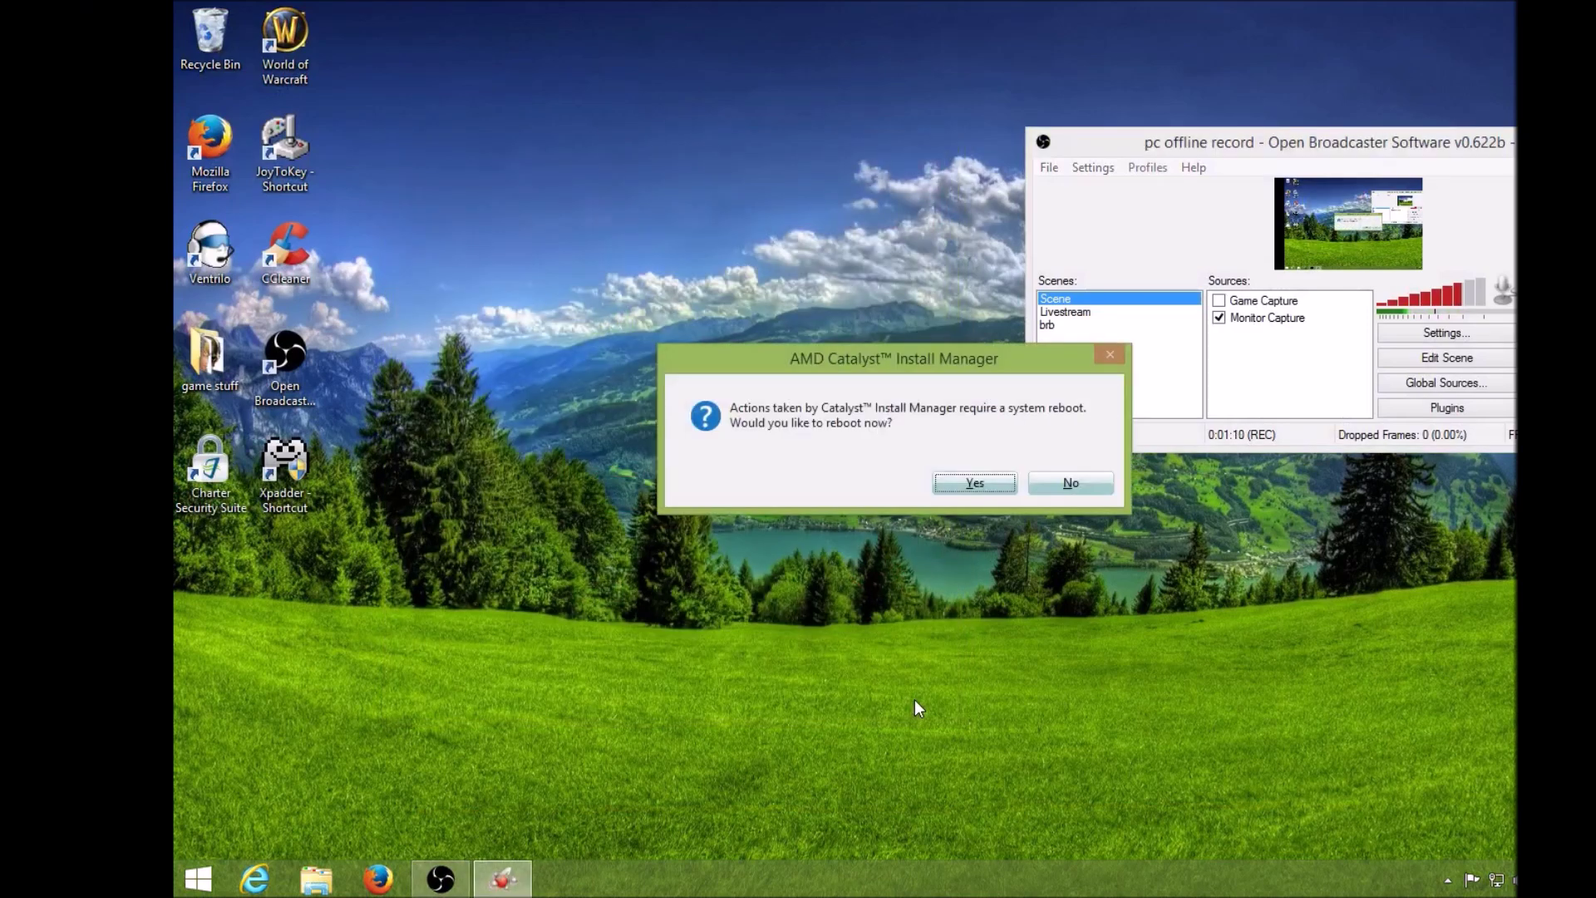